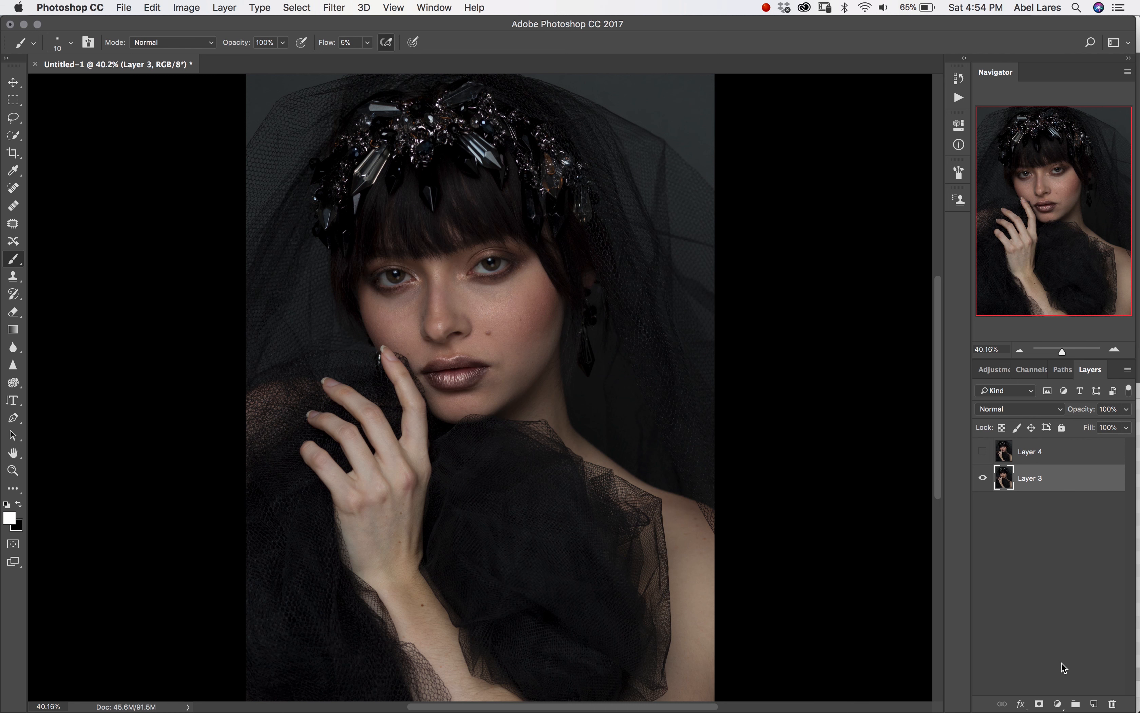
Add a Curves adjustment layer above Layer 3 and name it Dodge
click(1058, 705)
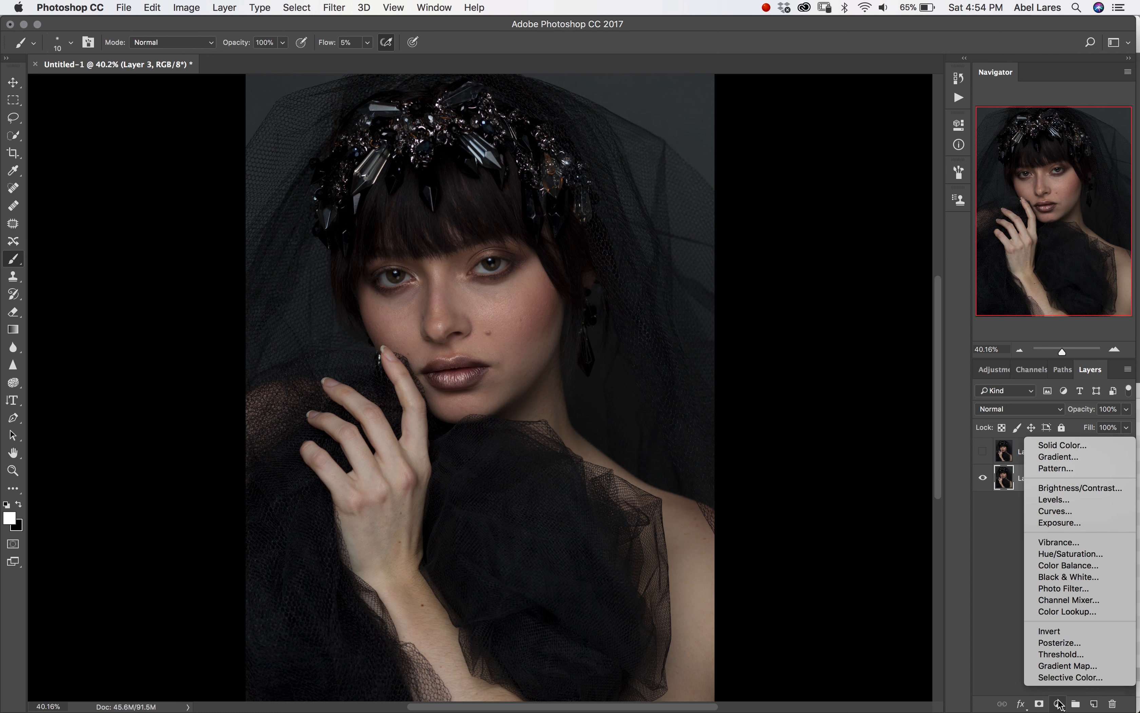
click(1088, 509)
double_click(1063, 477)
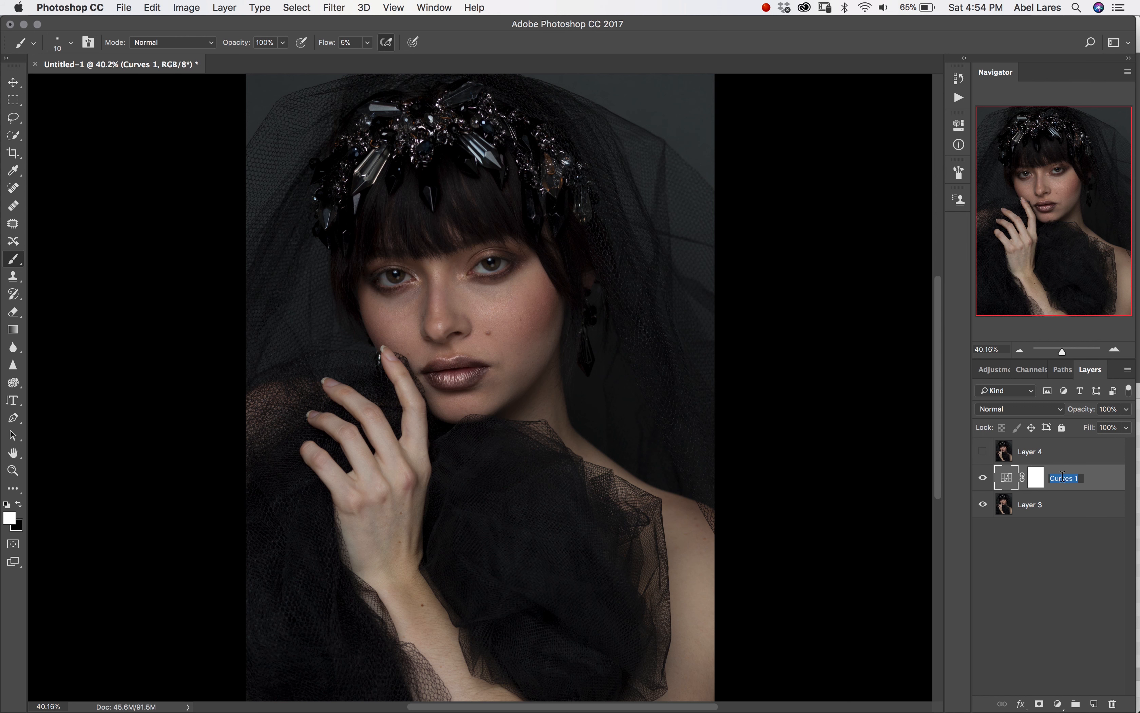
text(Dodge)
key(Return)
Brighten the Dodge curve's midtones to input 121, output 179, and invert the layer's mask to black
double_click(1007, 479)
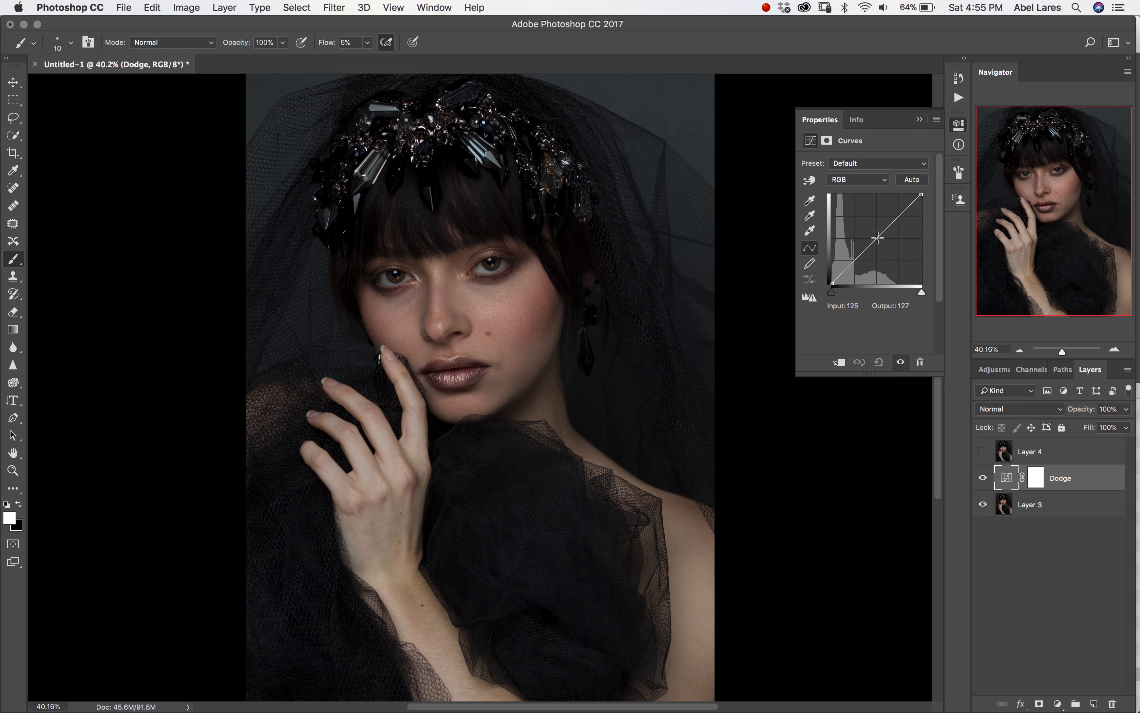
drag(877, 238, 875, 221)
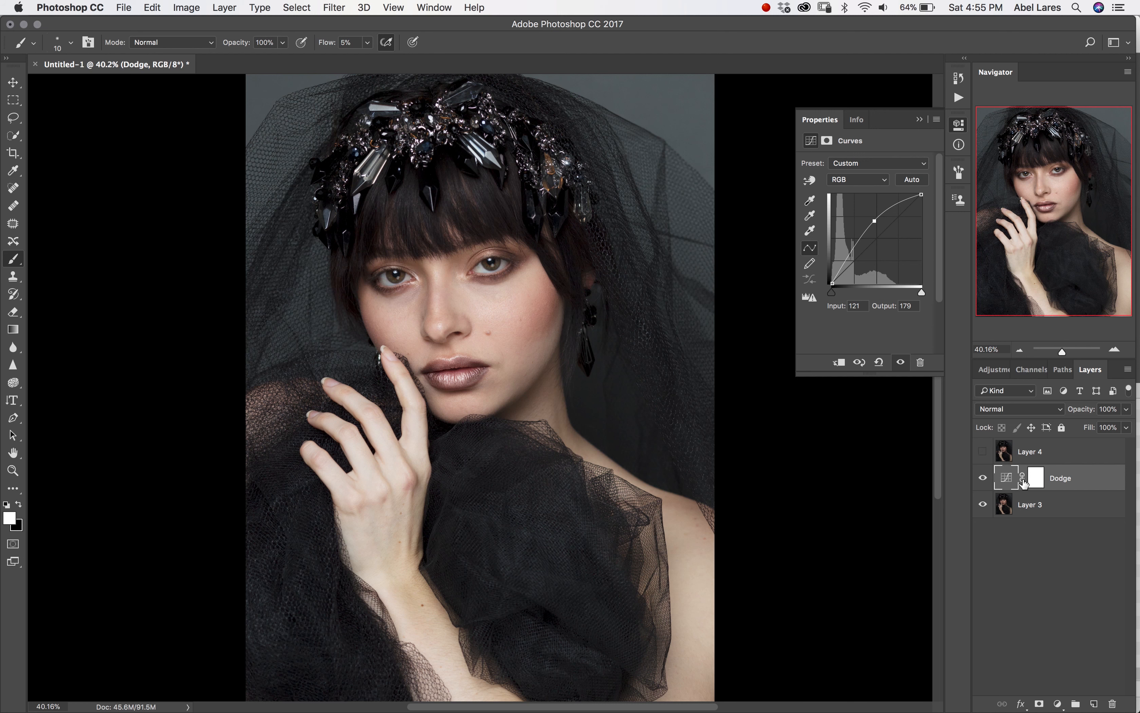
click(1039, 486)
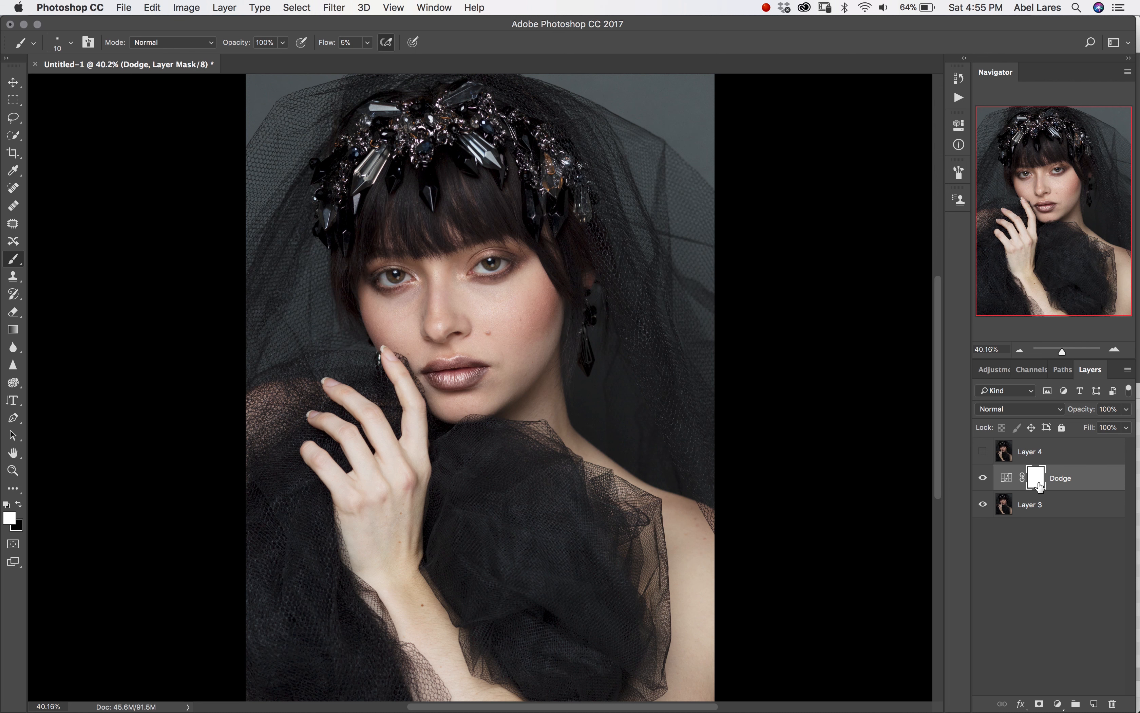
drag(1039, 483, 1041, 487)
key(super+i)
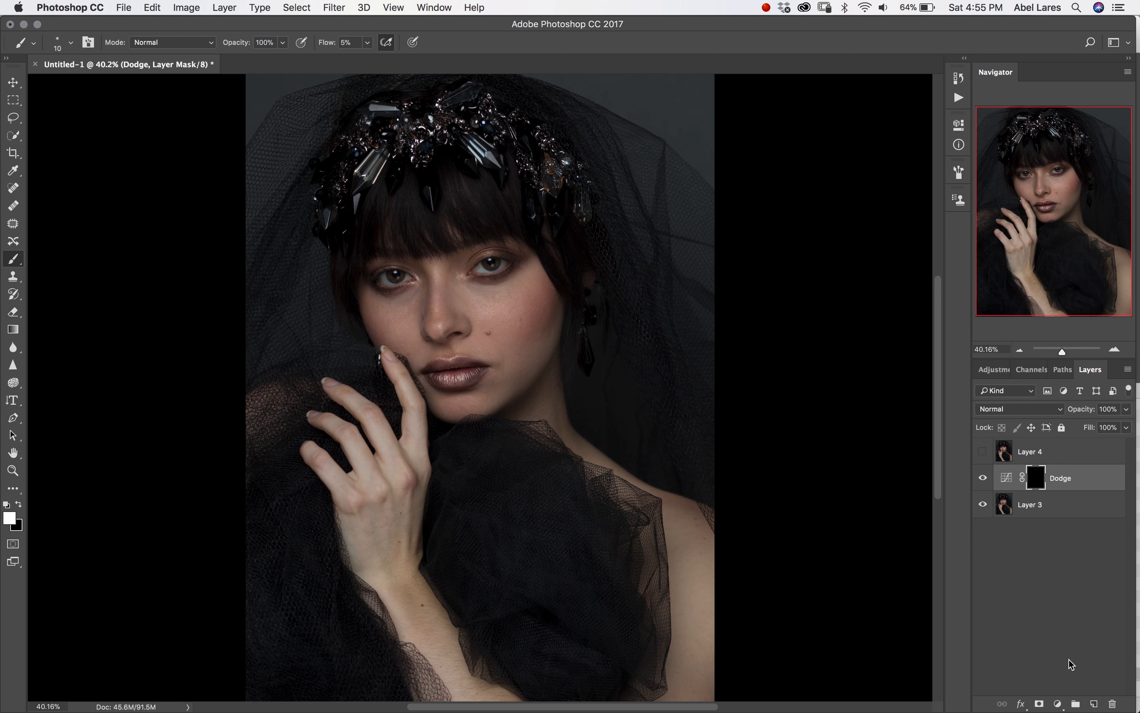
Add a second Curves adjustment layer above Dodge and name it Burn
click(1058, 705)
click(1068, 512)
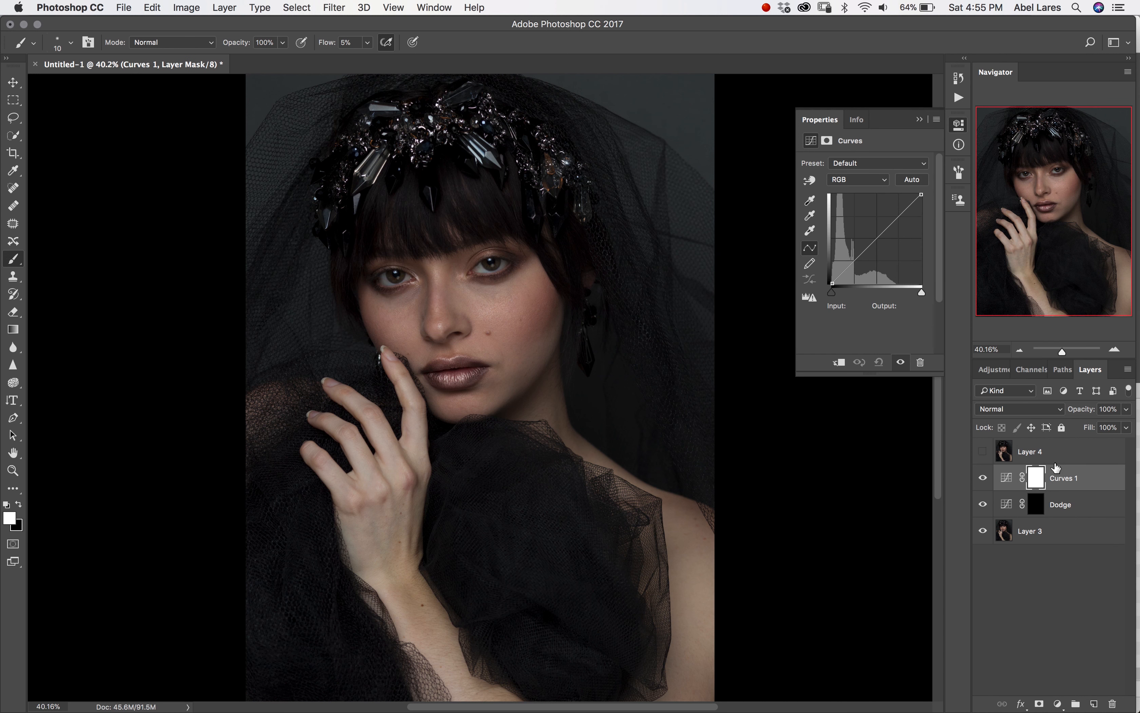
double_click(1065, 478)
text(Vuen)
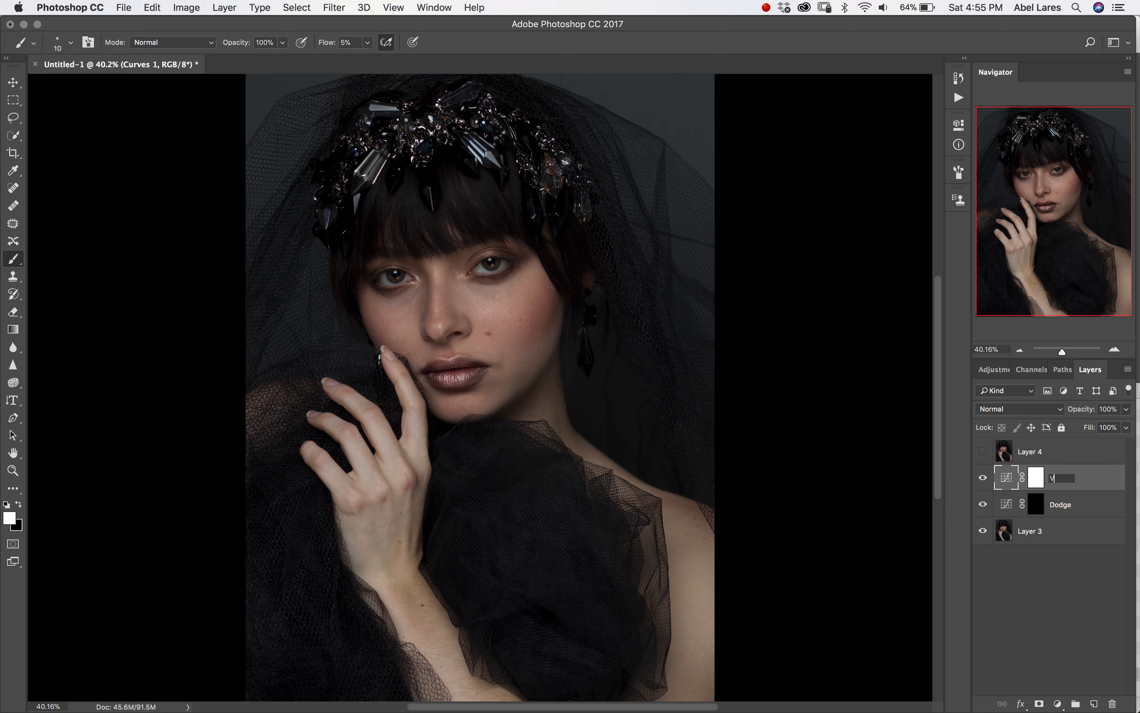
key(BackSpace)
key(BackSpace)
text(Burn)
key(Return)
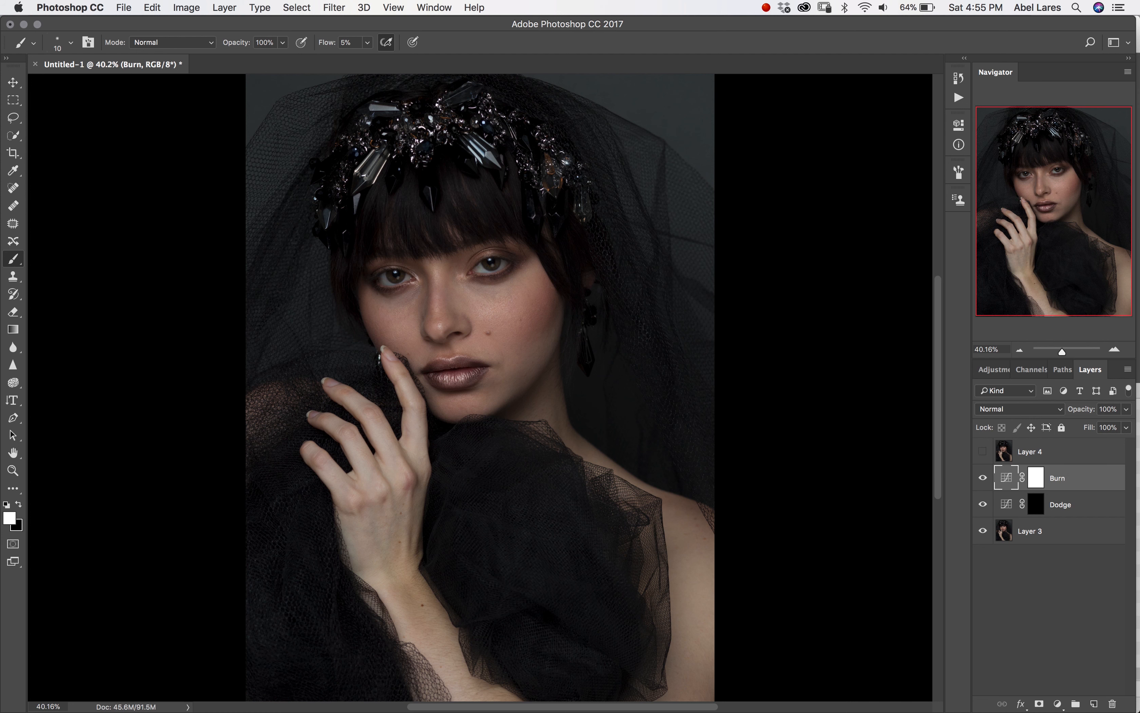
Darken the Burn curve's midtones to input 126, output 83, and invert the layer's mask to black
double_click(1007, 486)
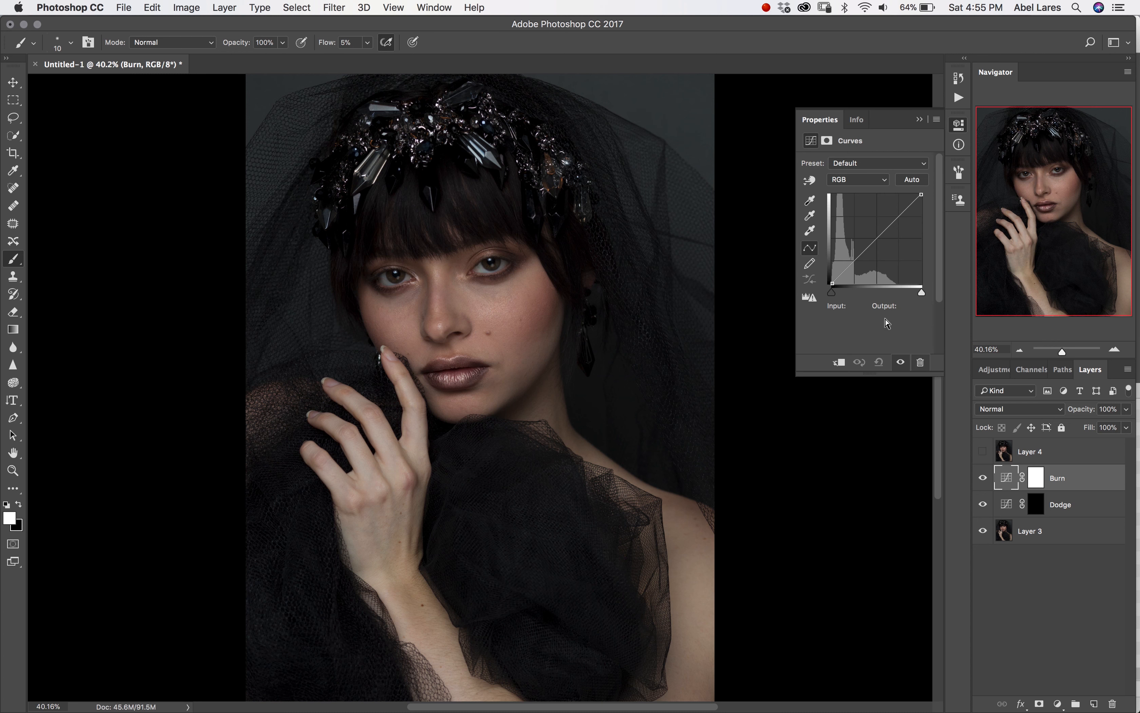
click(878, 238)
drag(878, 239, 876, 253)
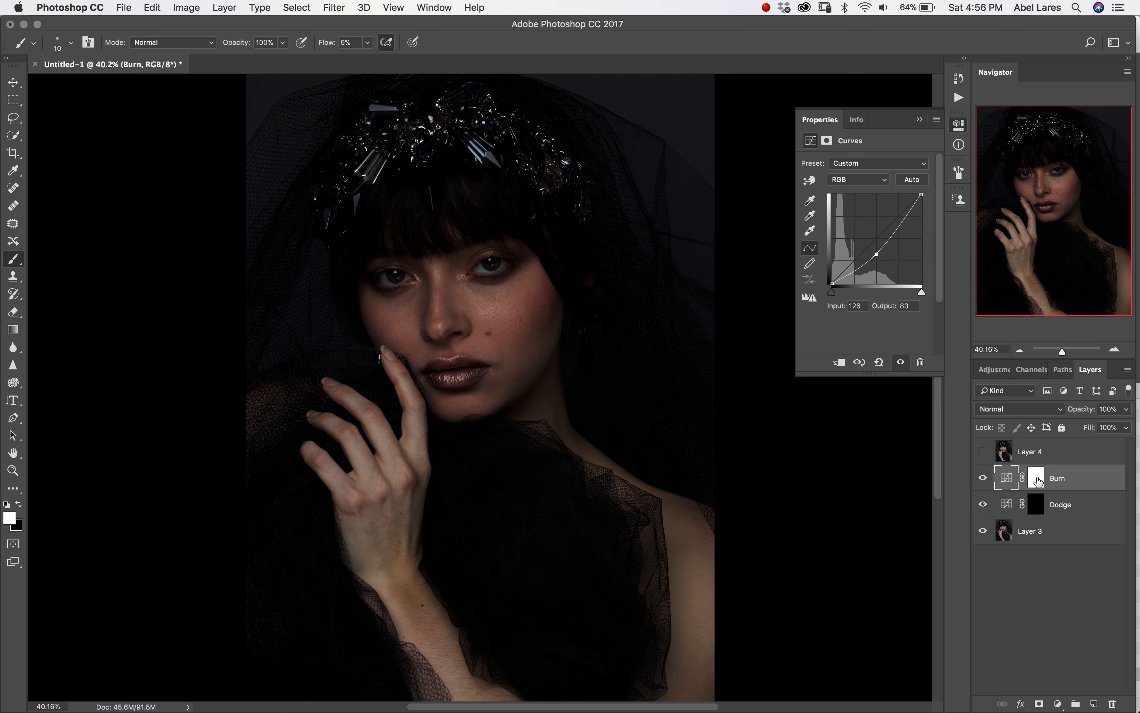
click(1038, 479)
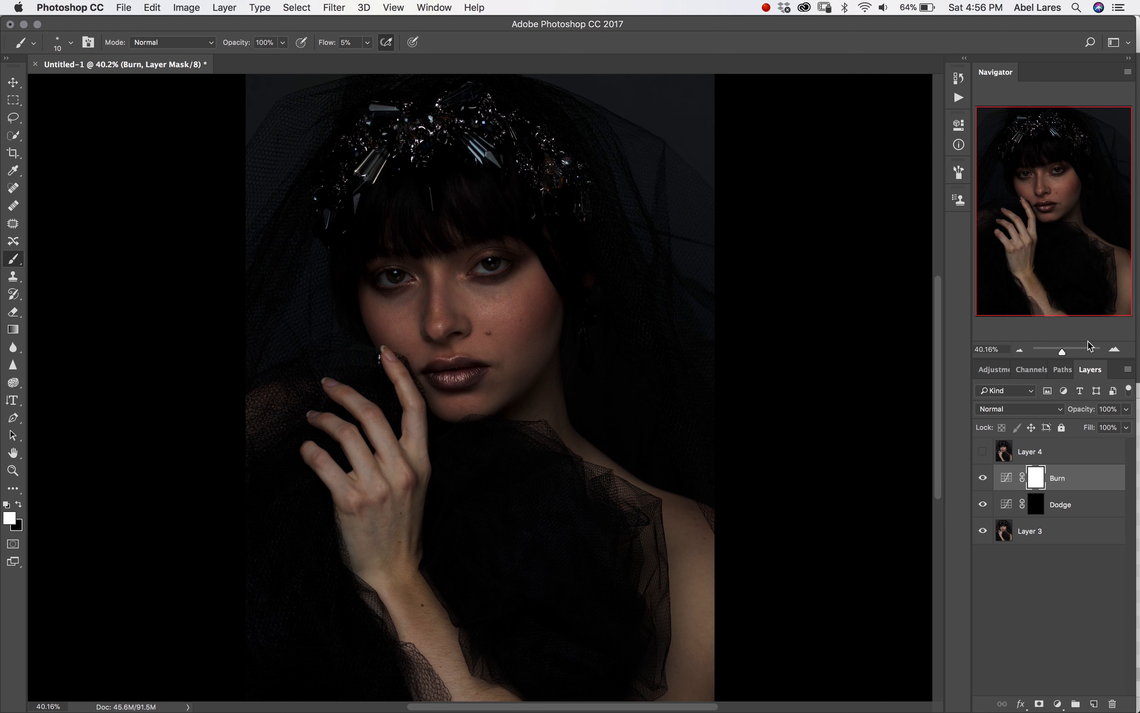
key(super+i)
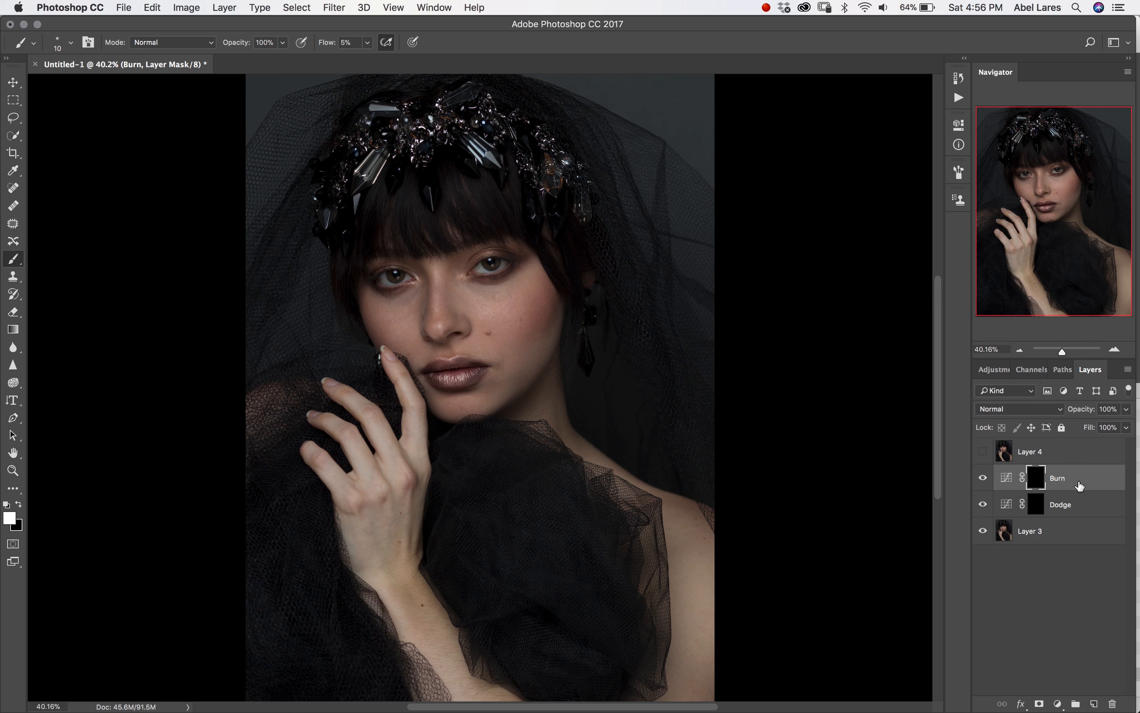
Group the Burn and Dodge layers and name the group Local D&B
shift+click(1081, 508)
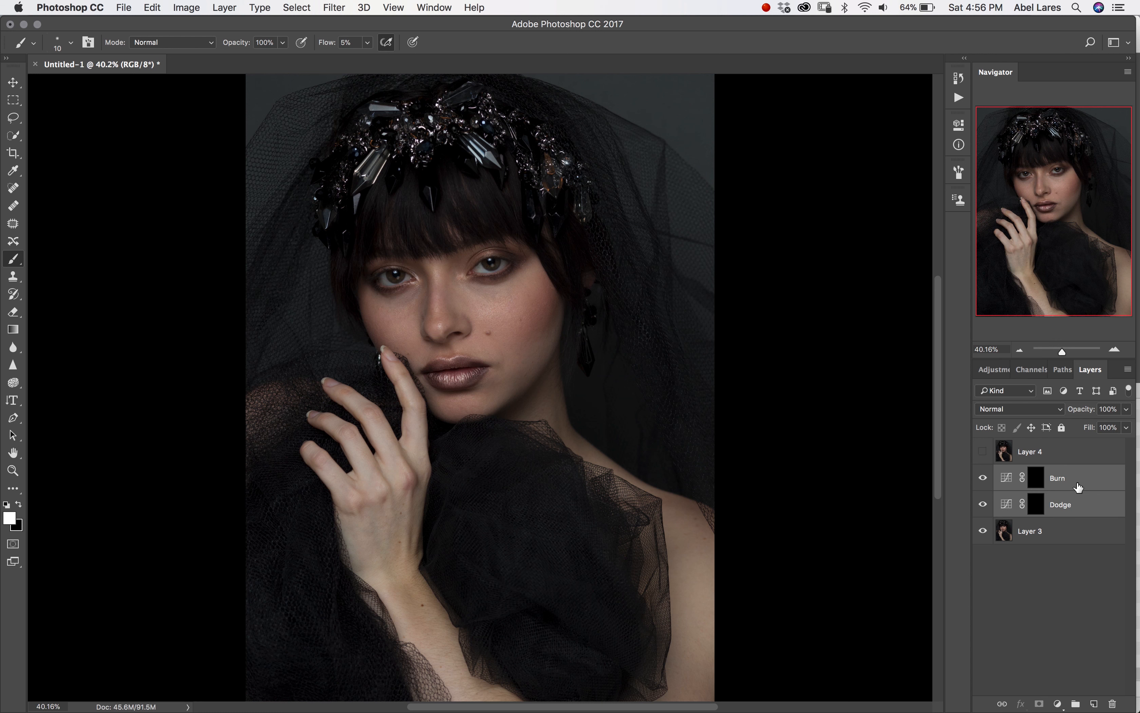
key(super+g)
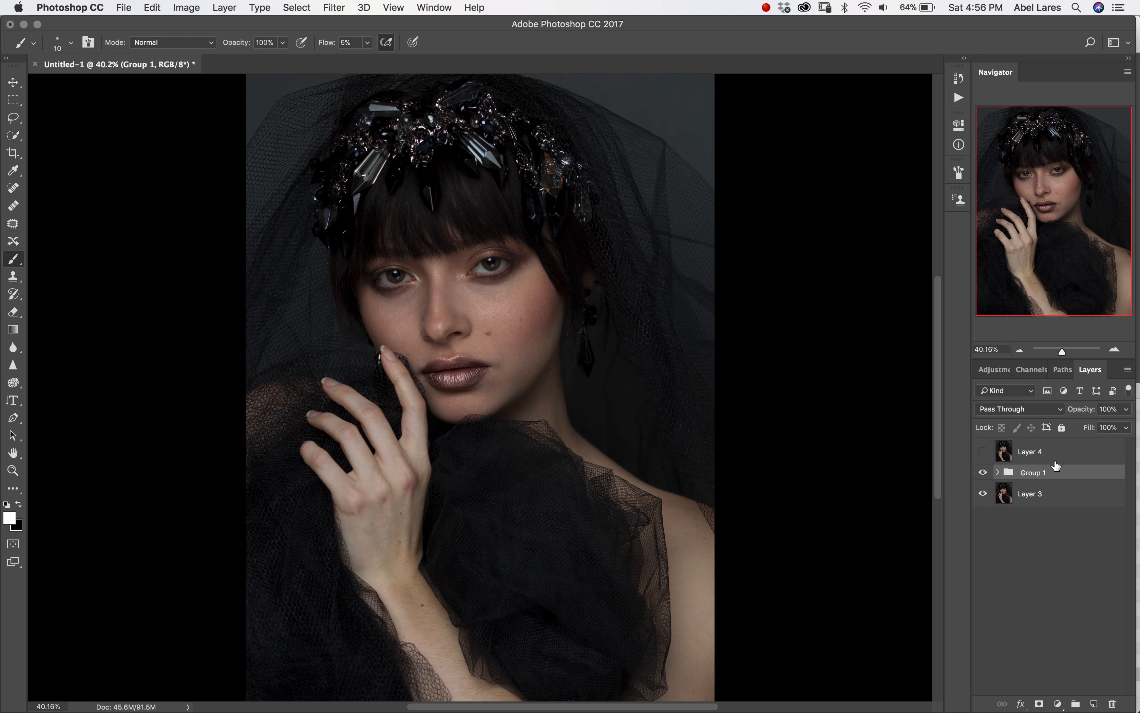
double_click(1039, 475)
text(LoCA)
key(BackSpace)
key(BackSpace)
text(cal D&B)
key(Return)
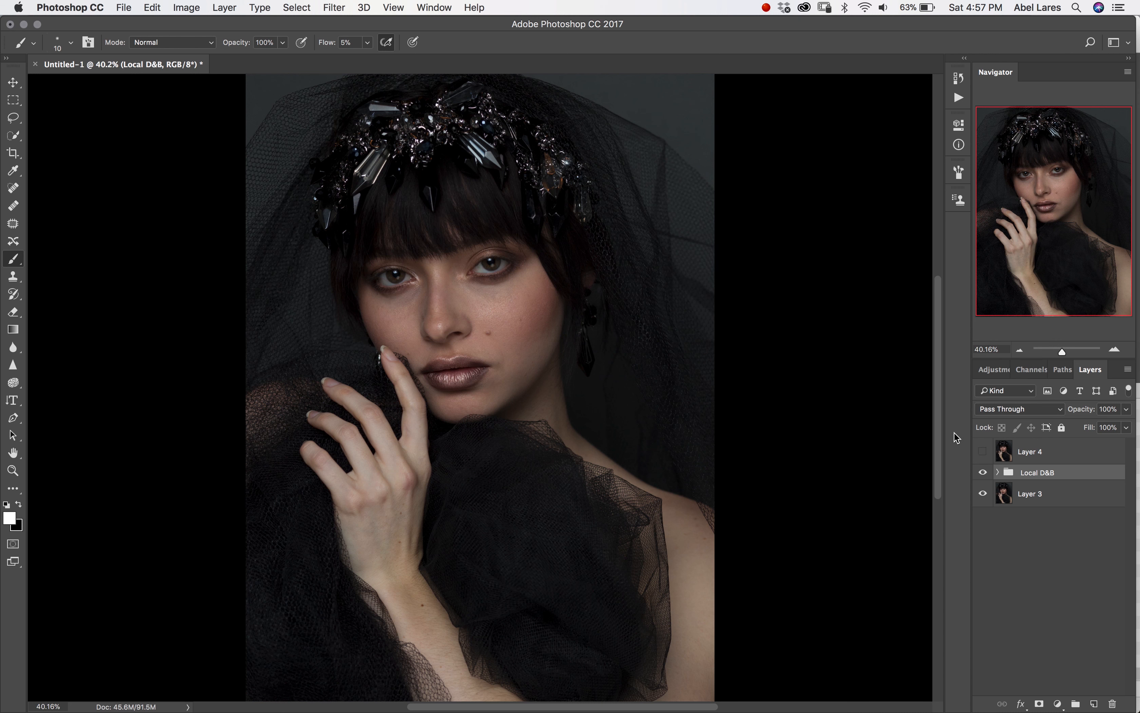
Review the brush's Shape Dynamics and Transfer settings, including the pen pressure controls and the Transfer effect on the stroke preview
click(434, 8)
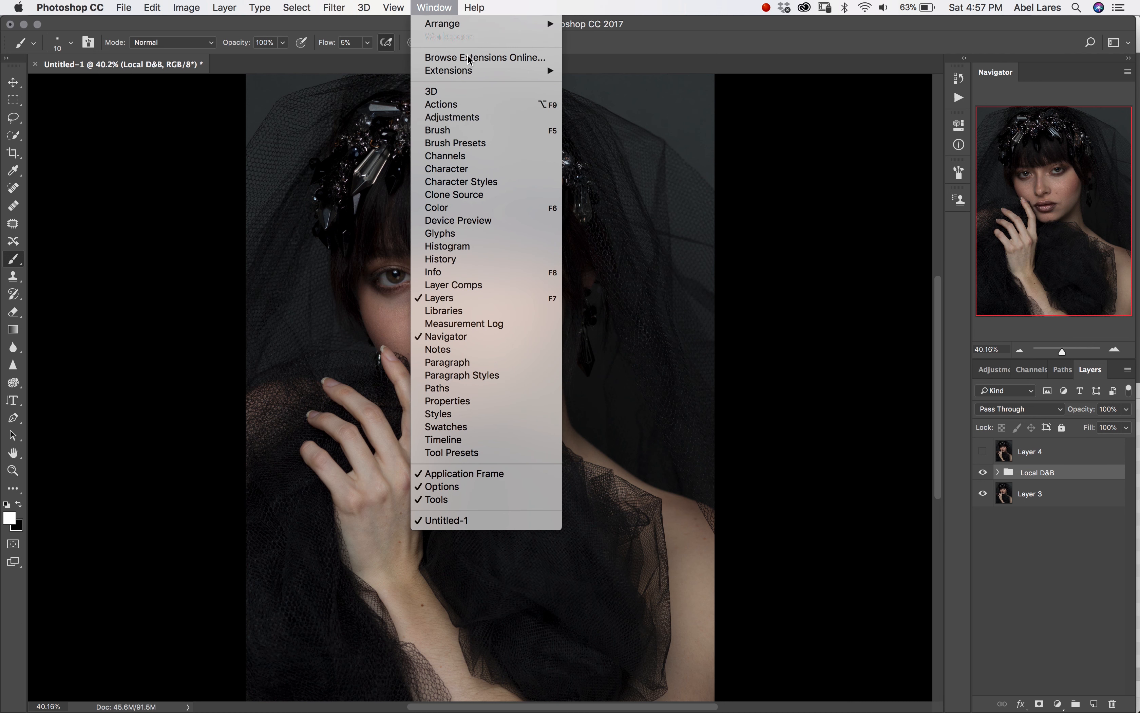
click(456, 132)
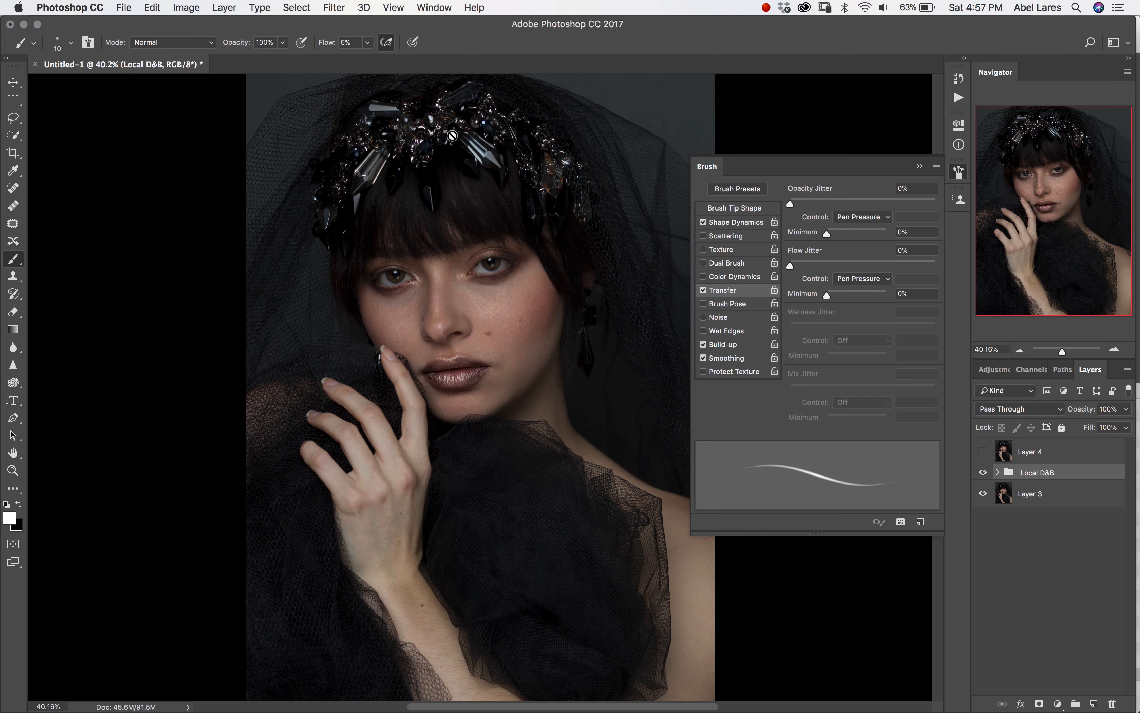
click(743, 224)
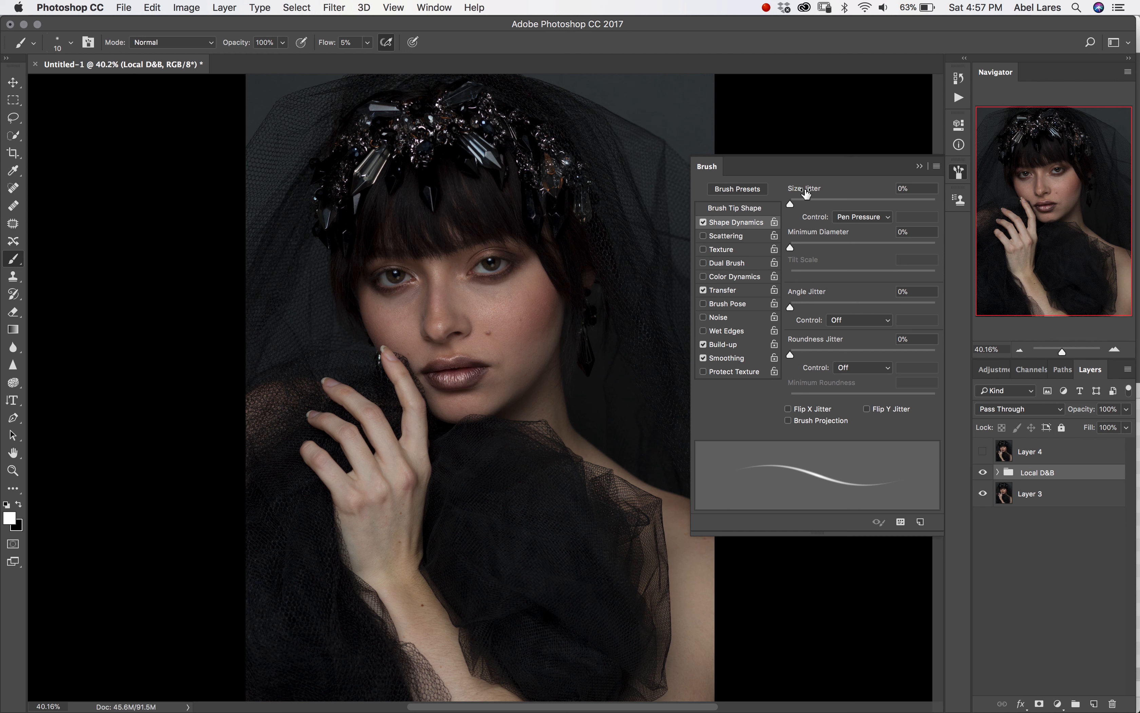
click(860, 219)
click(861, 220)
click(733, 292)
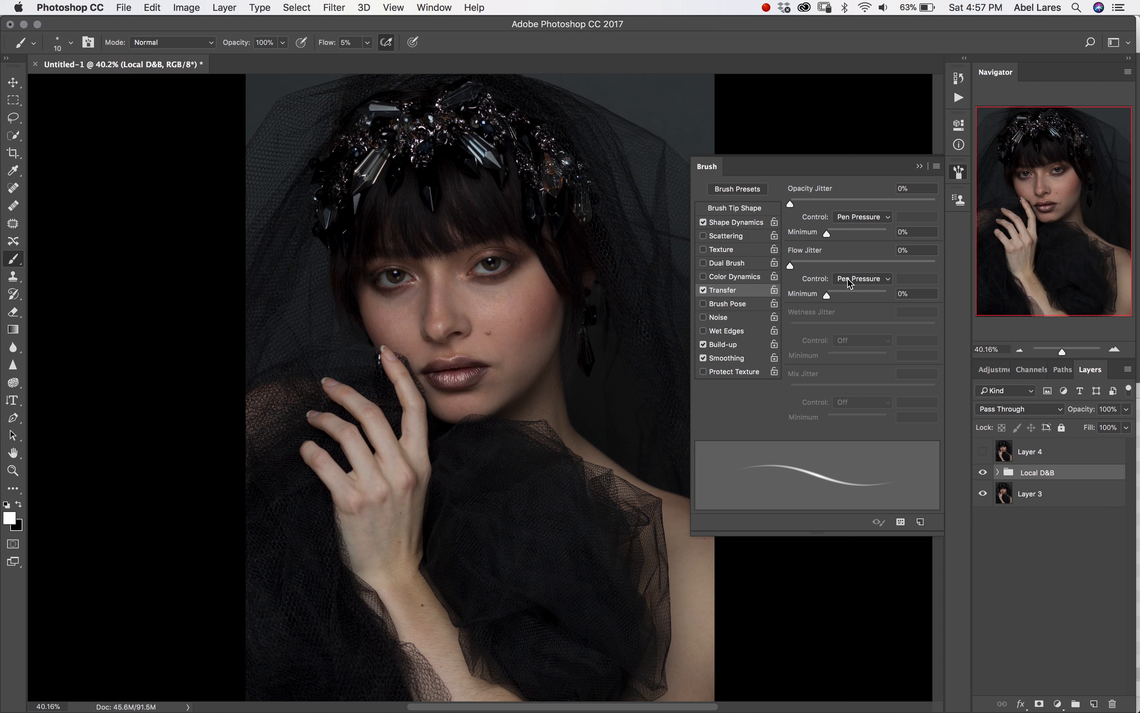
click(703, 357)
click(704, 290)
click(703, 290)
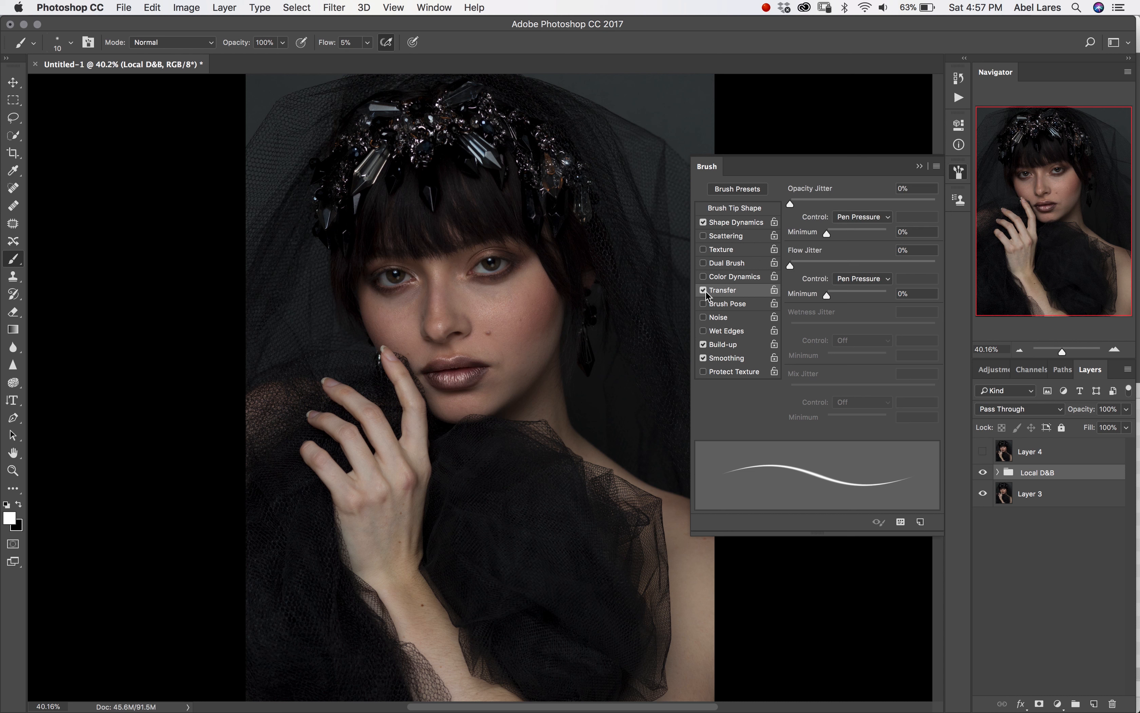
click(921, 168)
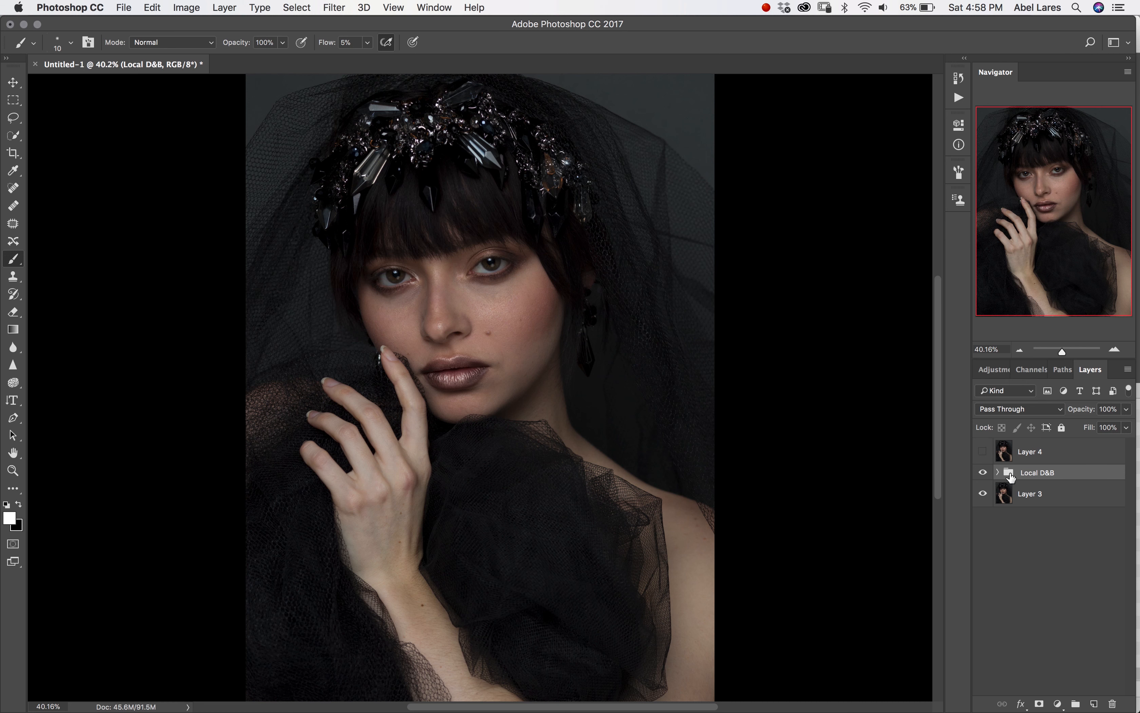
click(997, 473)
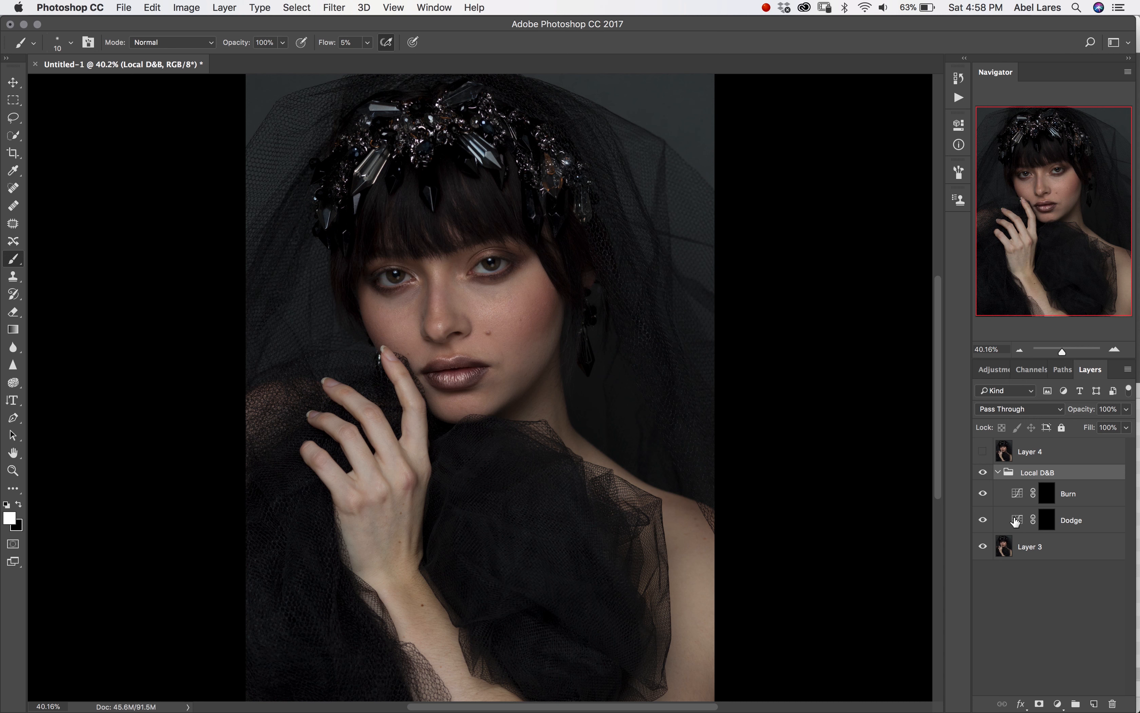
click(1047, 523)
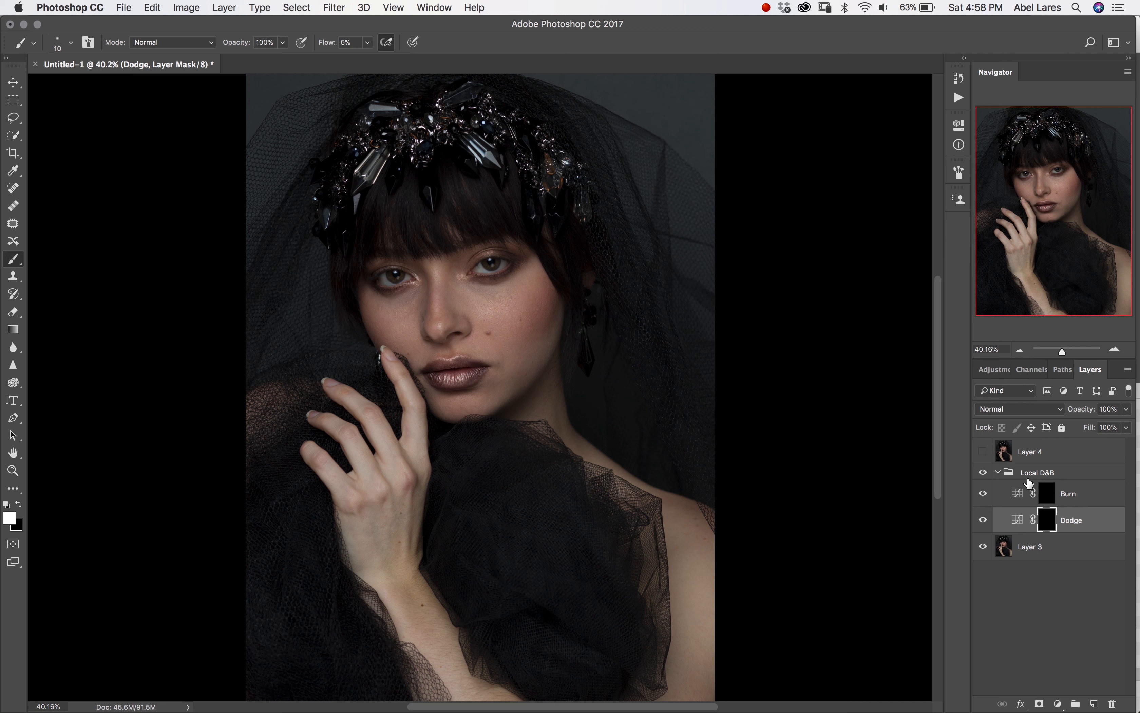
click(999, 473)
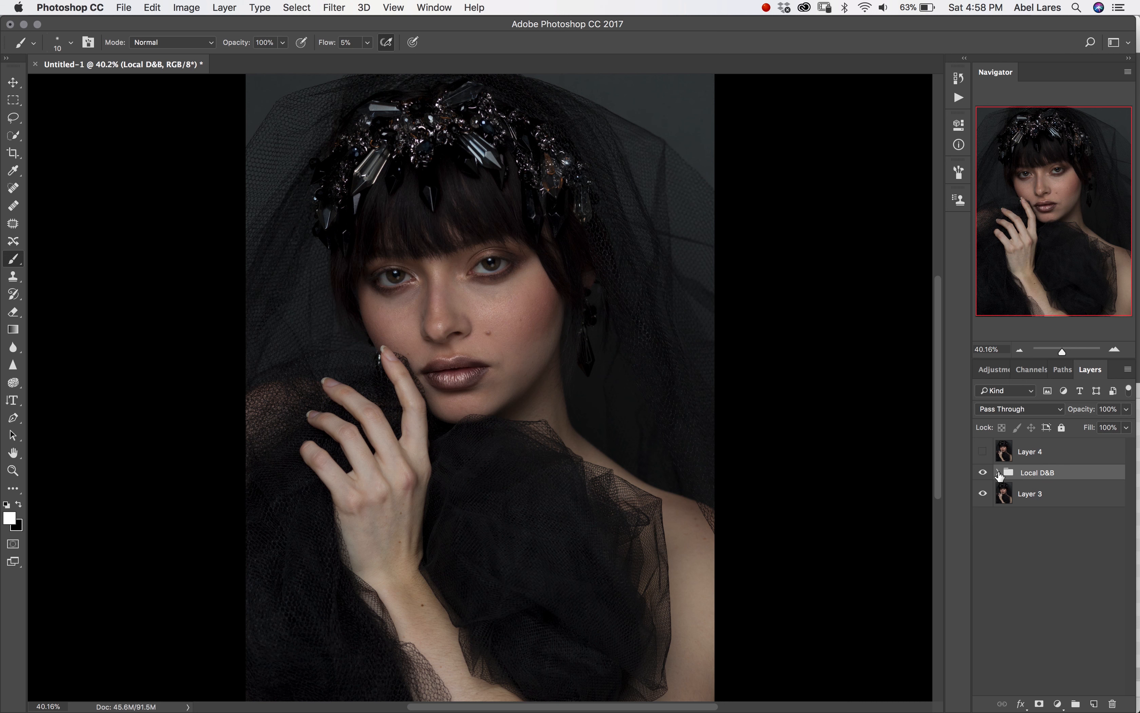
Add a white (ffffff) Solid Color fill layer at the top of the layer stack
click(1068, 632)
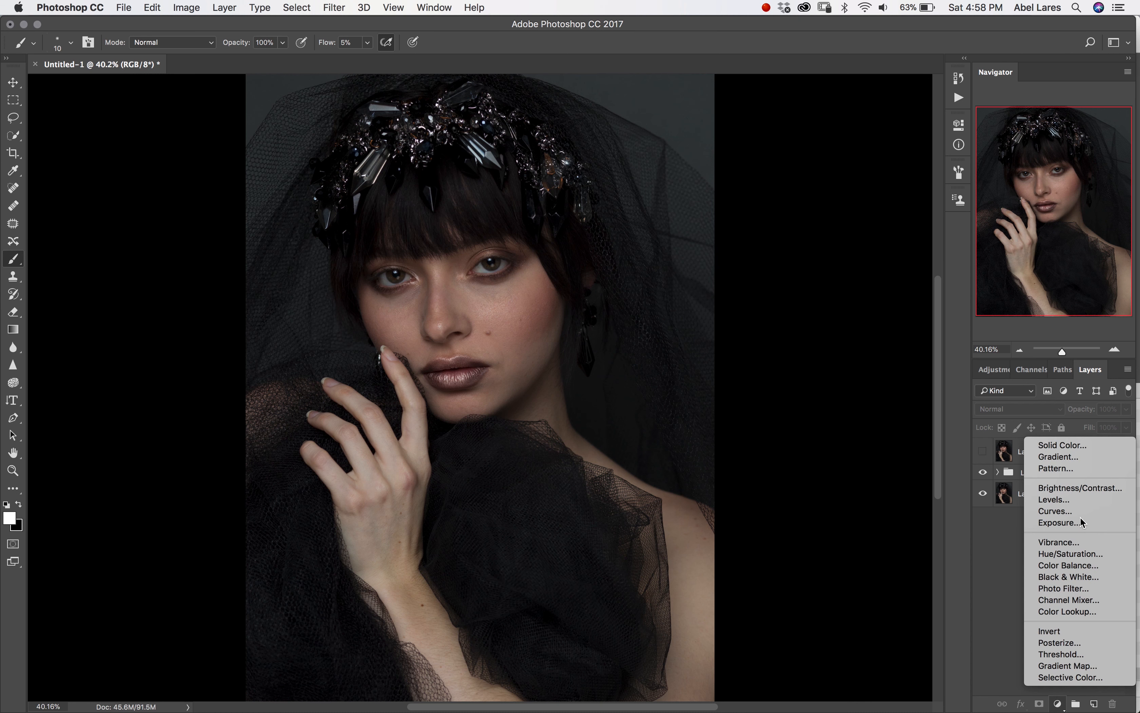
click(1082, 444)
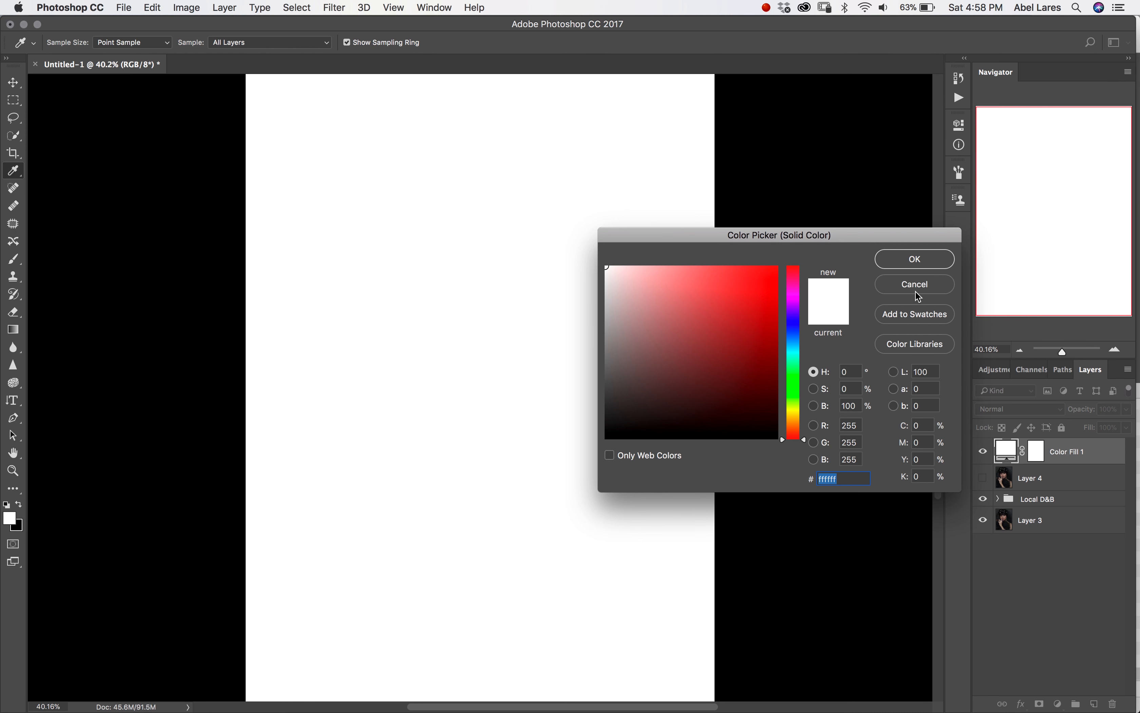
click(917, 260)
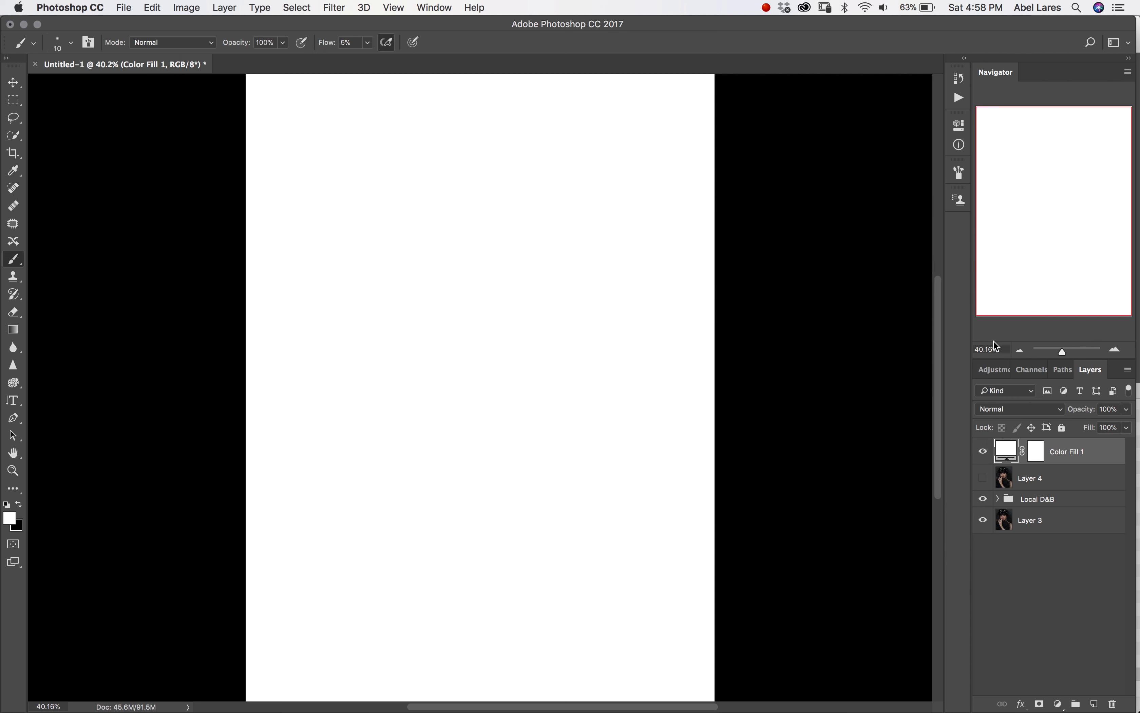
Set the white fill layer's blend mode to Color and rename the layer Desaturate
click(1035, 414)
mouse_move(1027, 711)
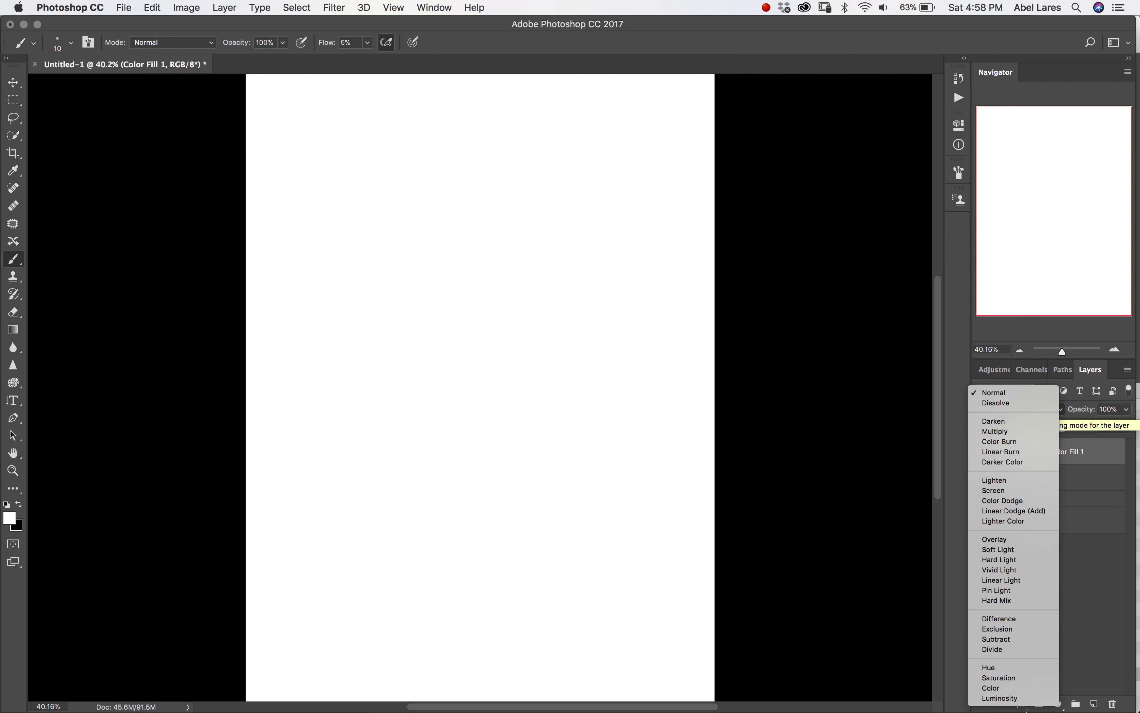
click(1030, 693)
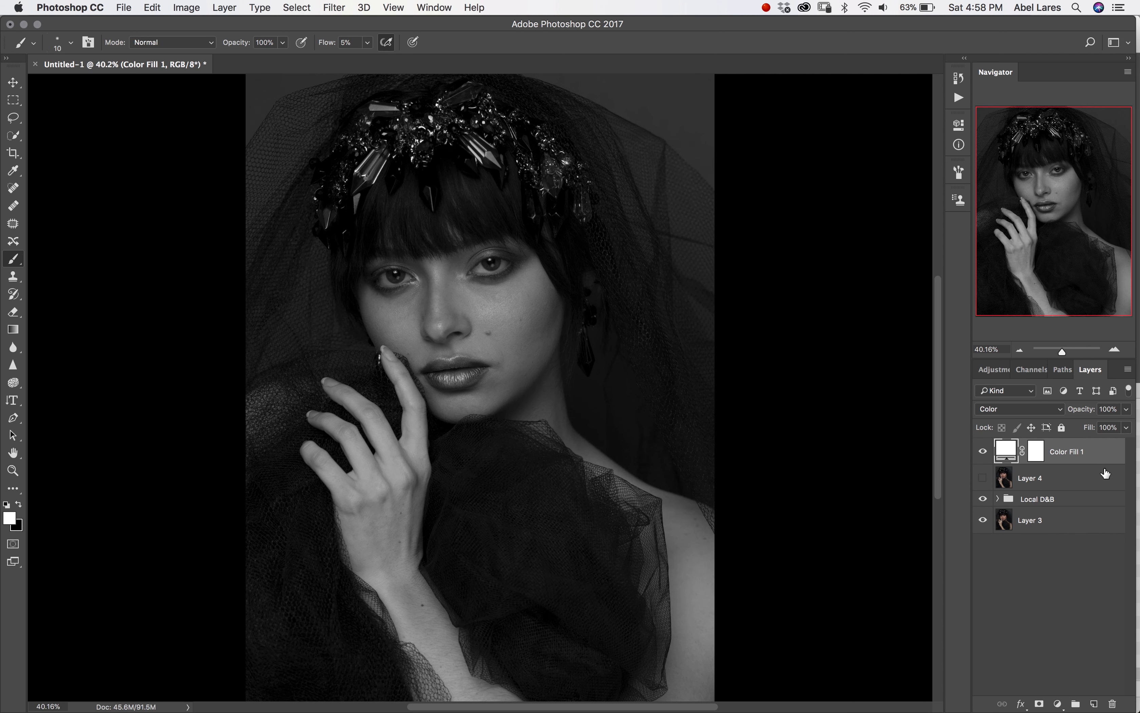
double_click(1072, 452)
text(Desaturate)
key(Return)
Add a Curves adjustment layer above Desaturate and name it Aid
click(1059, 704)
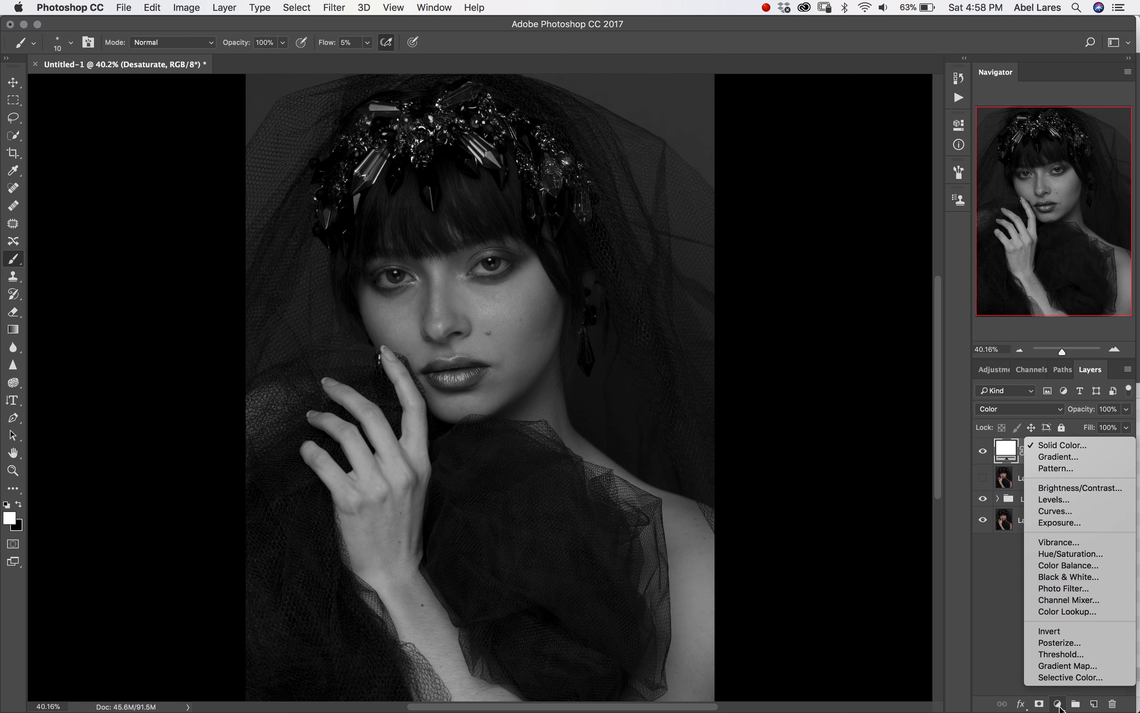
click(1055, 511)
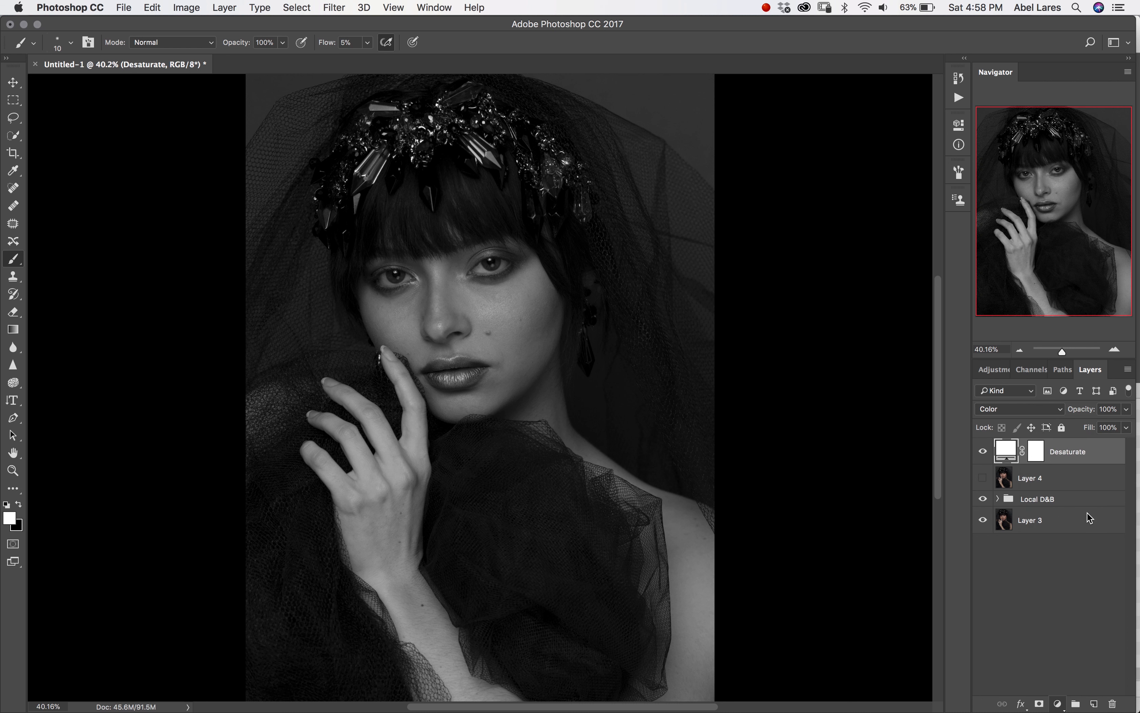
double_click(1060, 452)
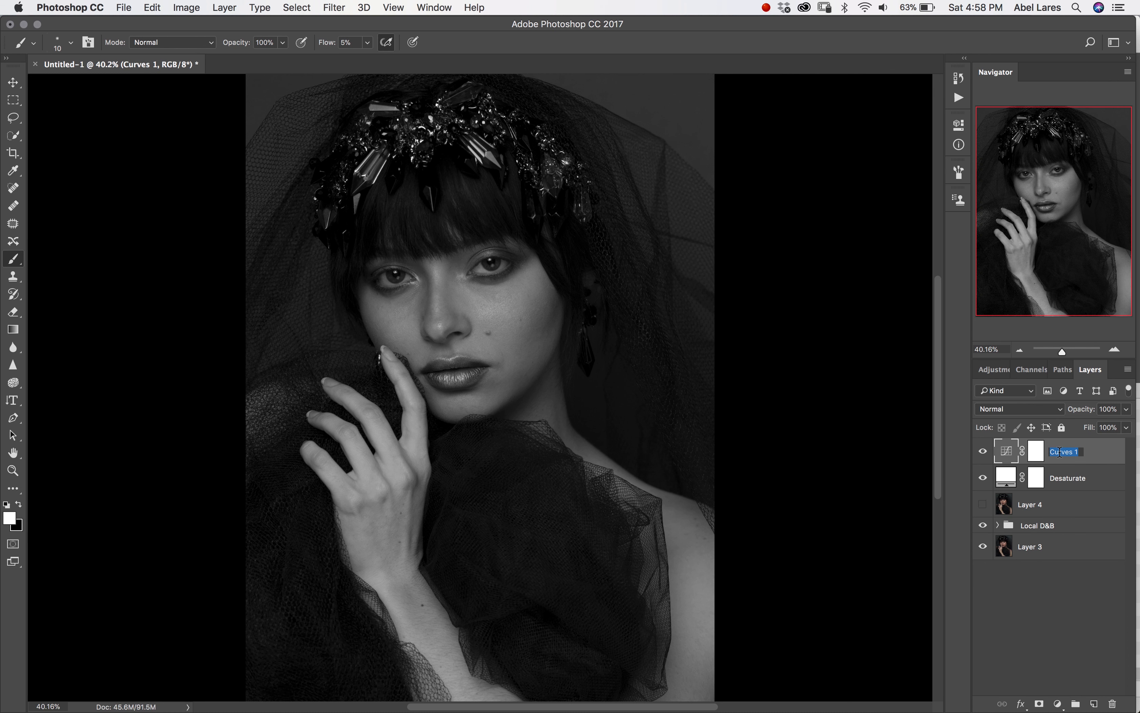
text(Aid)
key(Return)
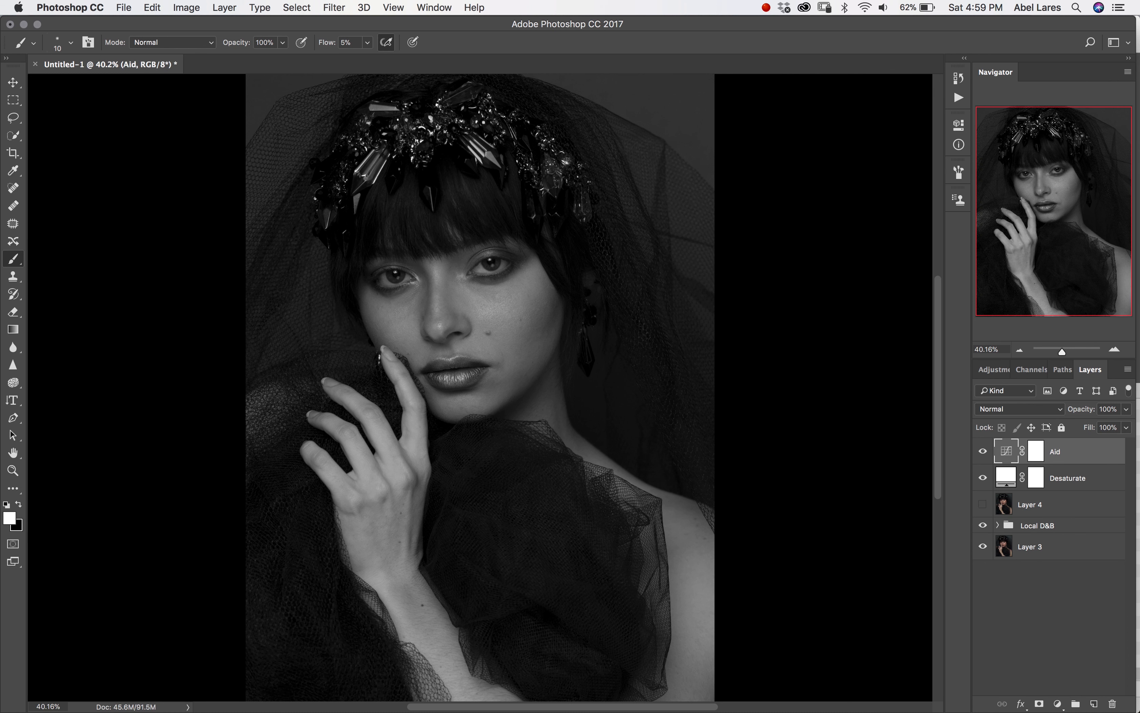
Set the Aid layer's blend mode to Multiply and its opacity to 41%, trying Screen along the way
click(1048, 418)
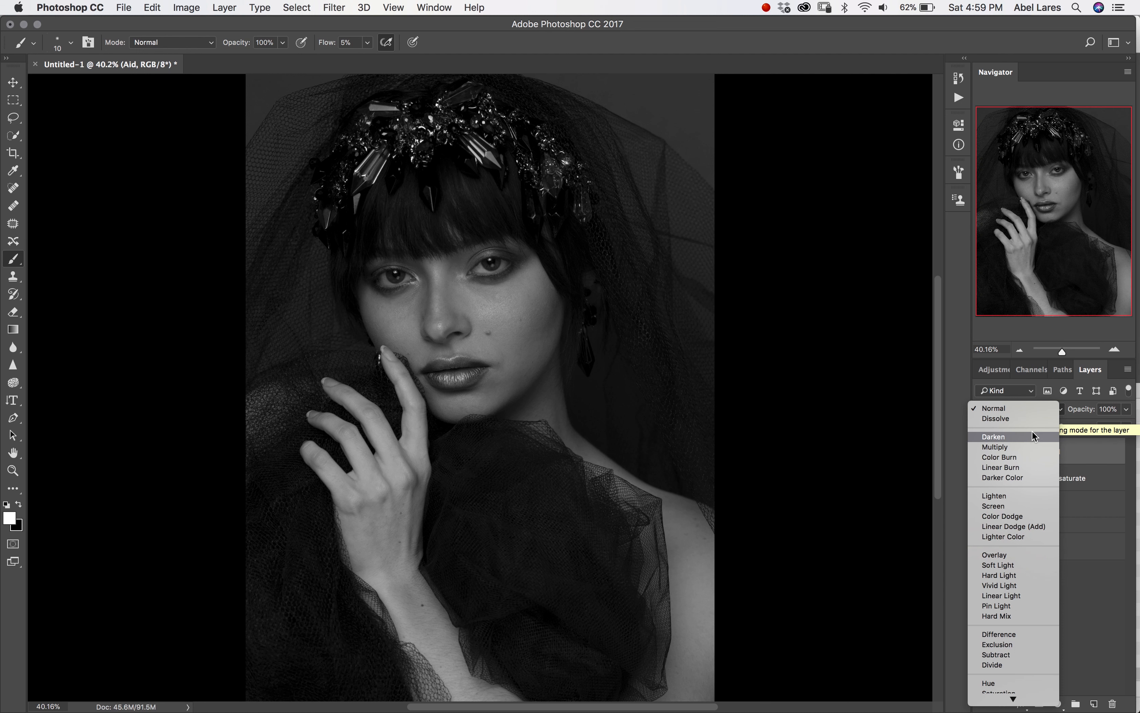
click(1029, 447)
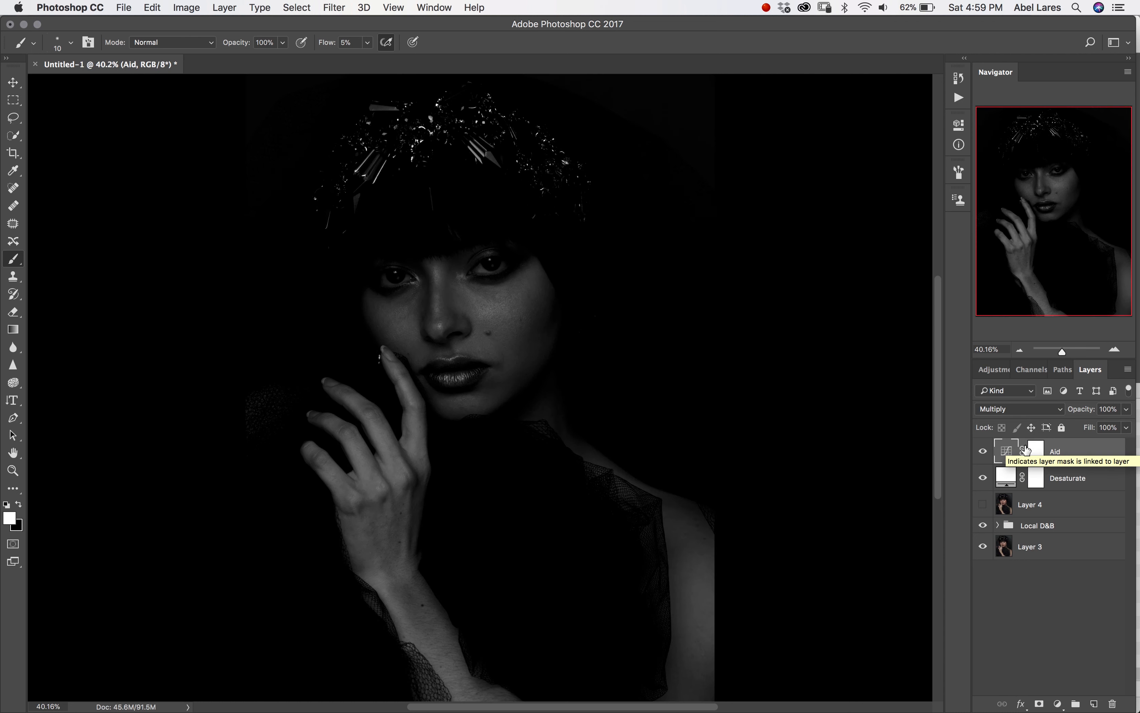
click(1031, 410)
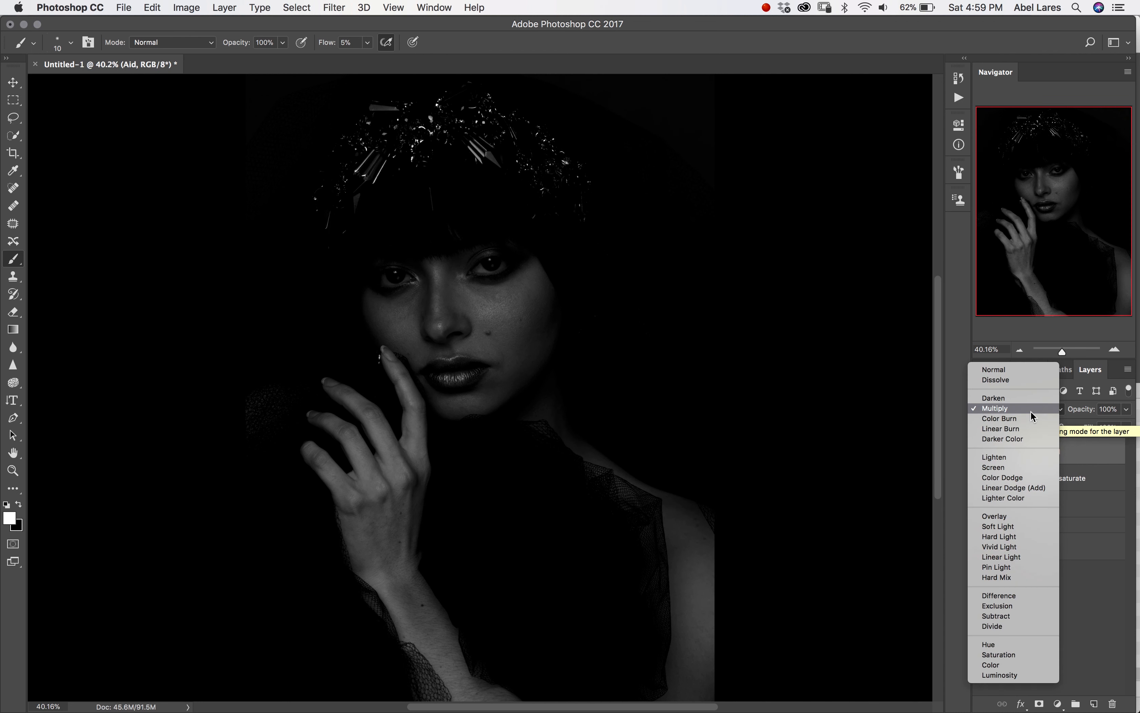
click(1016, 465)
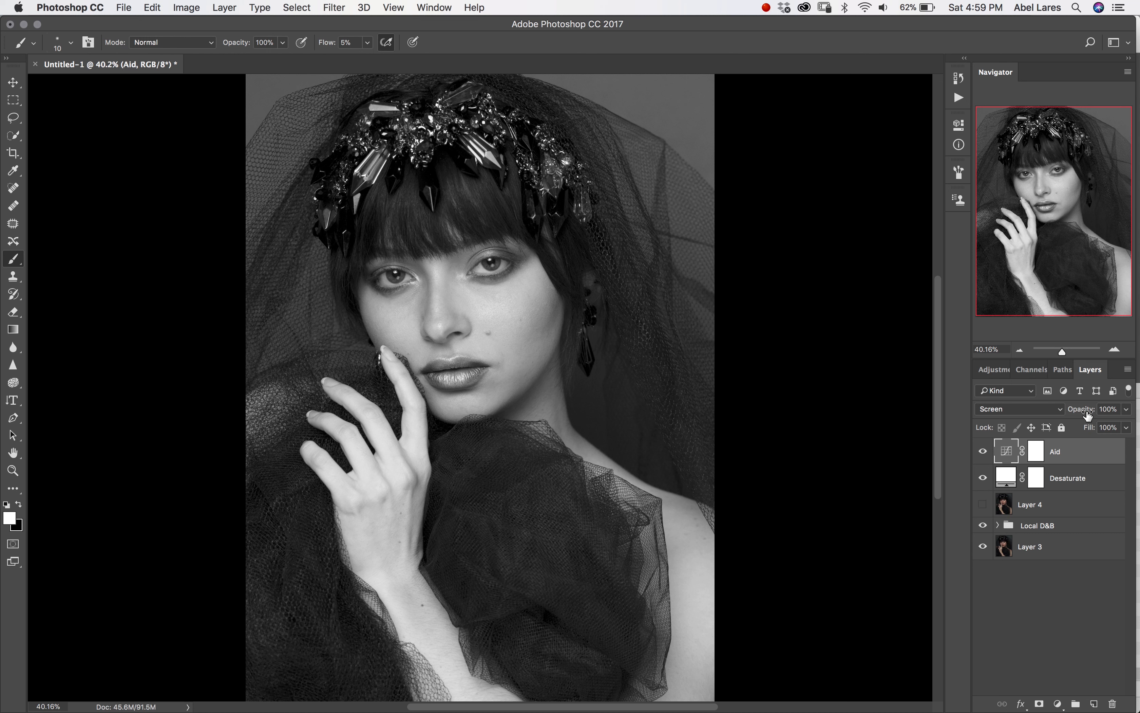
drag(1086, 415, 1047, 416)
click(1030, 409)
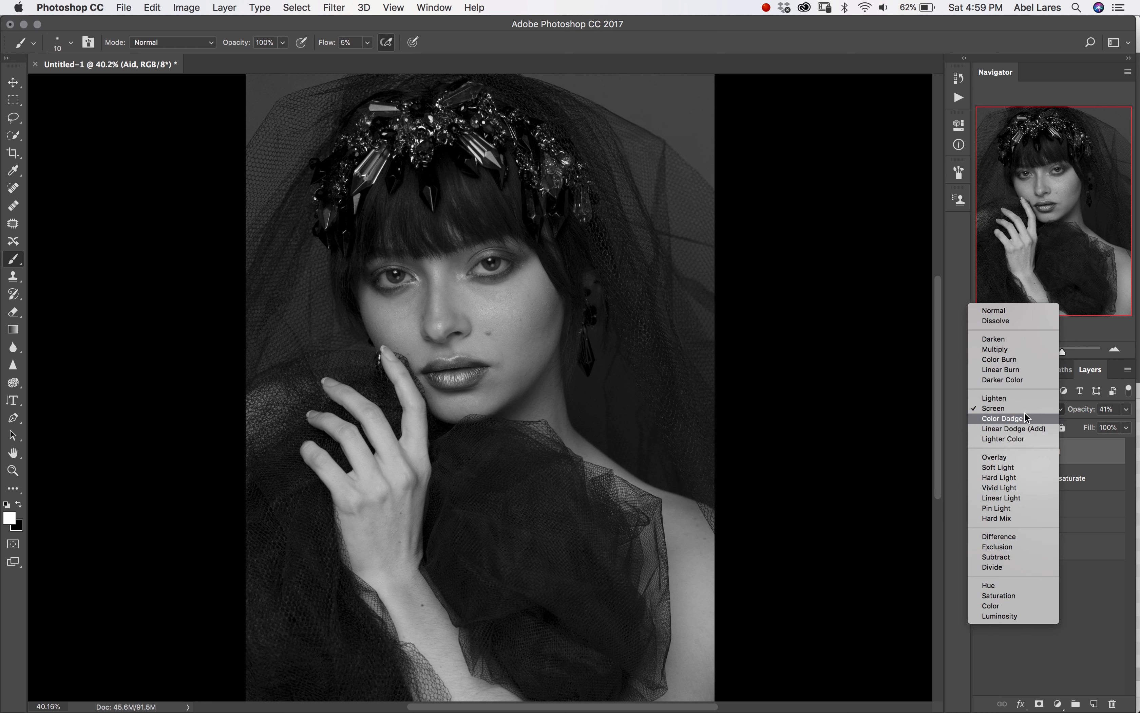
click(1023, 349)
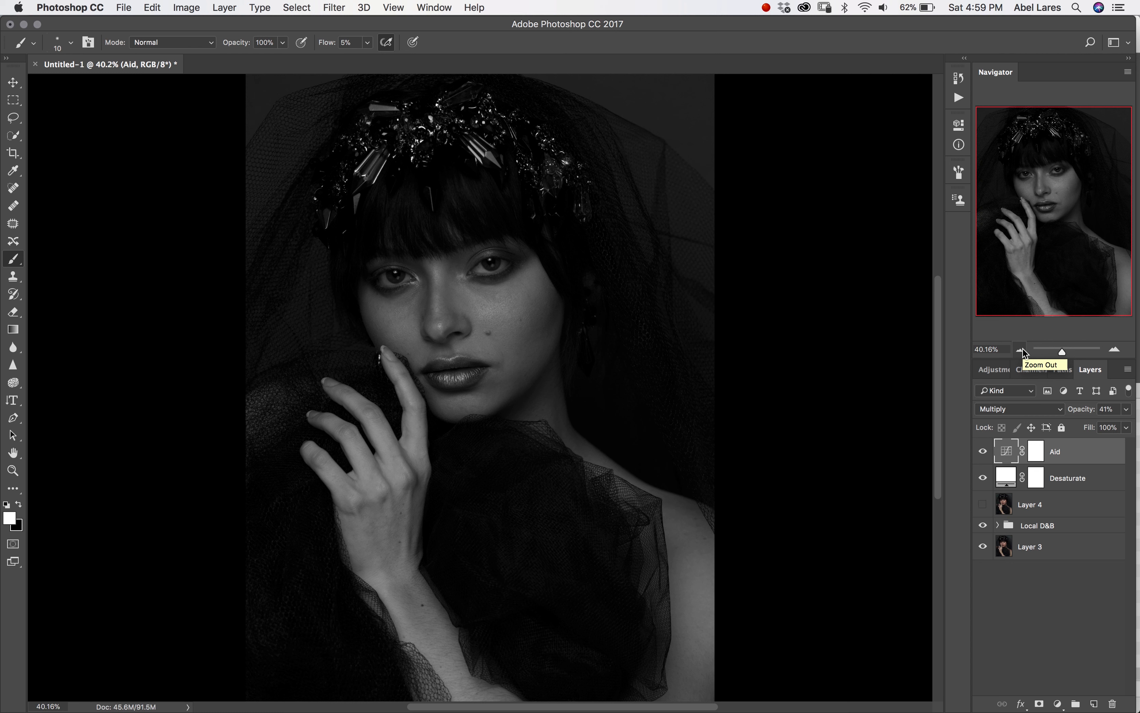
Group the Aid and Desaturate layers, name the group Visual Aid, and move Layer 4 above it
shift+click(1098, 482)
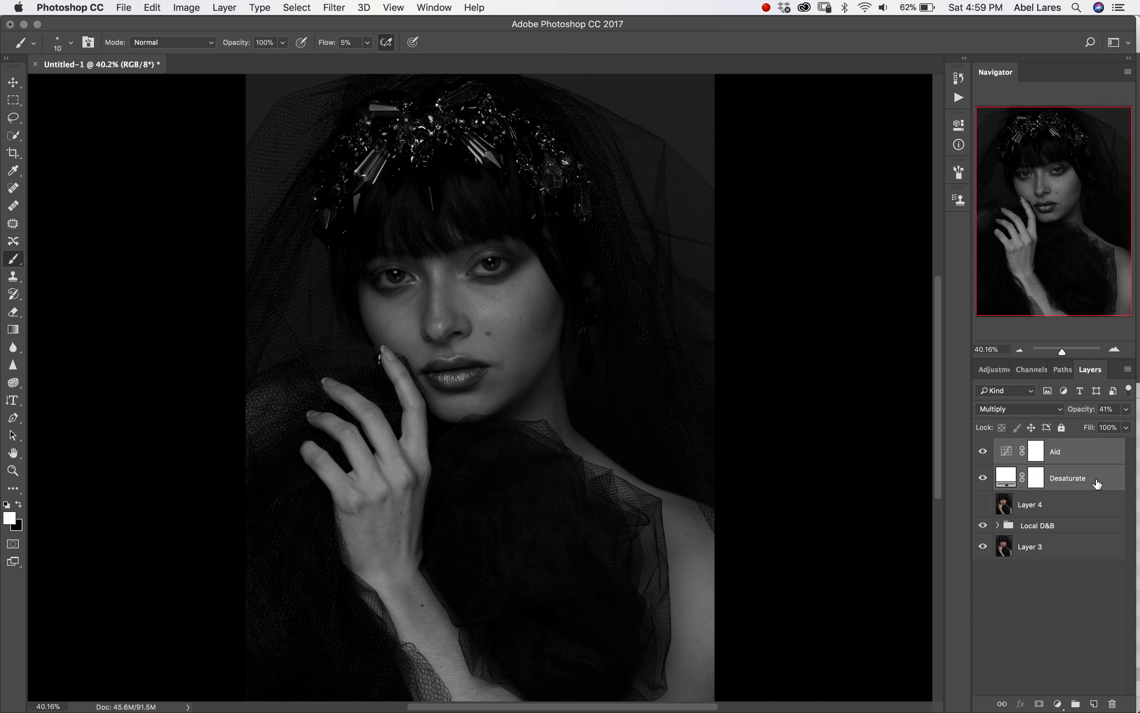
key(super+g)
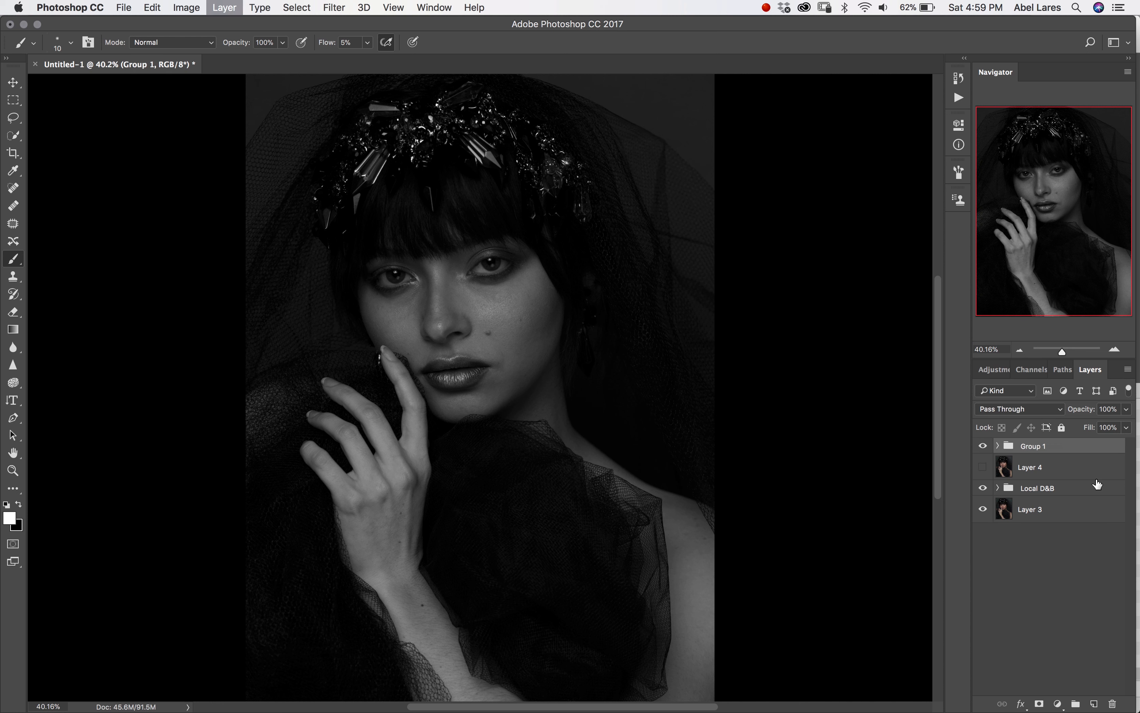
double_click(1050, 451)
text(Visual A)
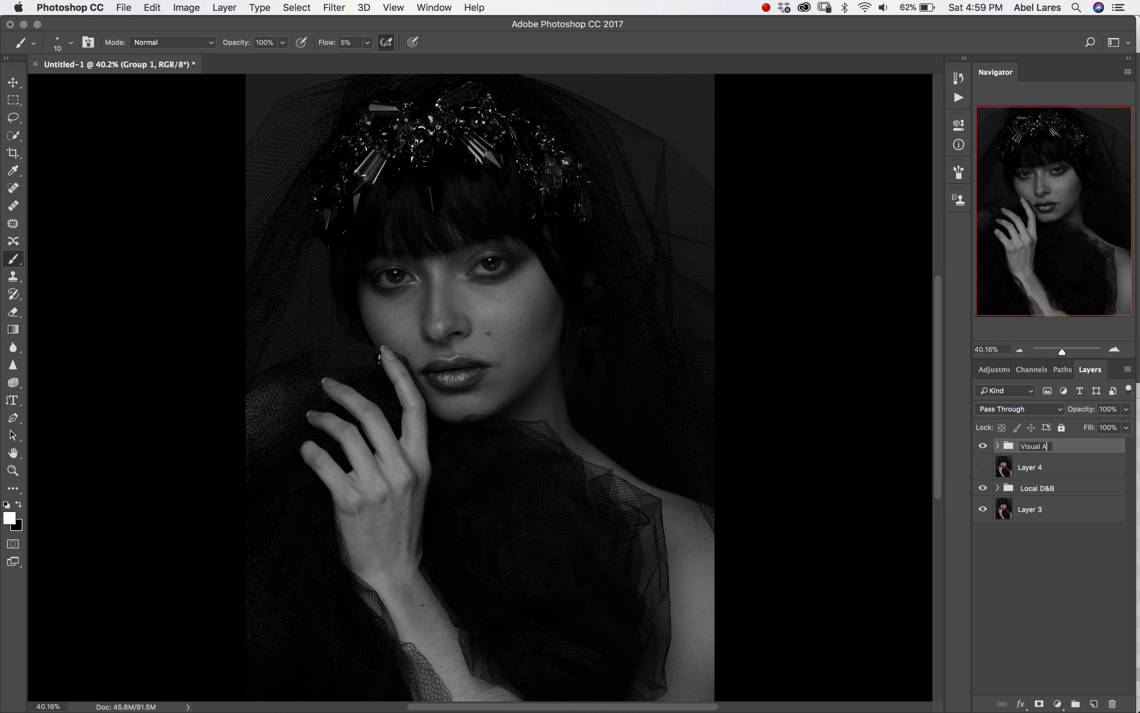
key(Return)
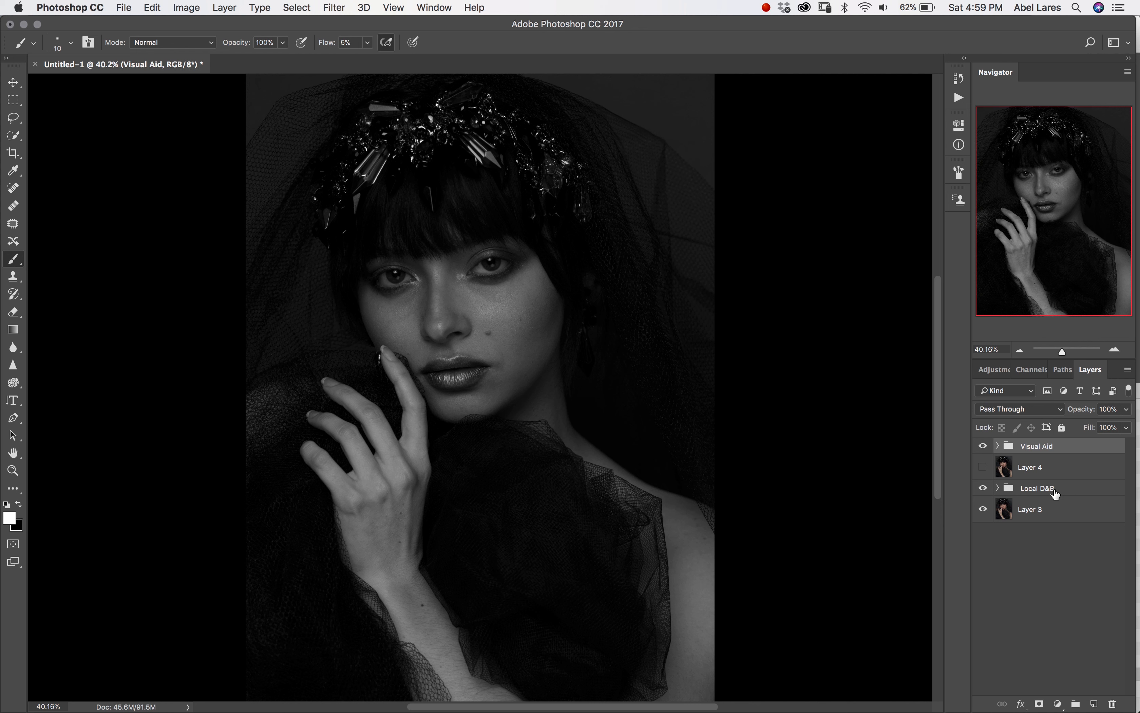
click(1063, 472)
drag(1069, 471, 1071, 441)
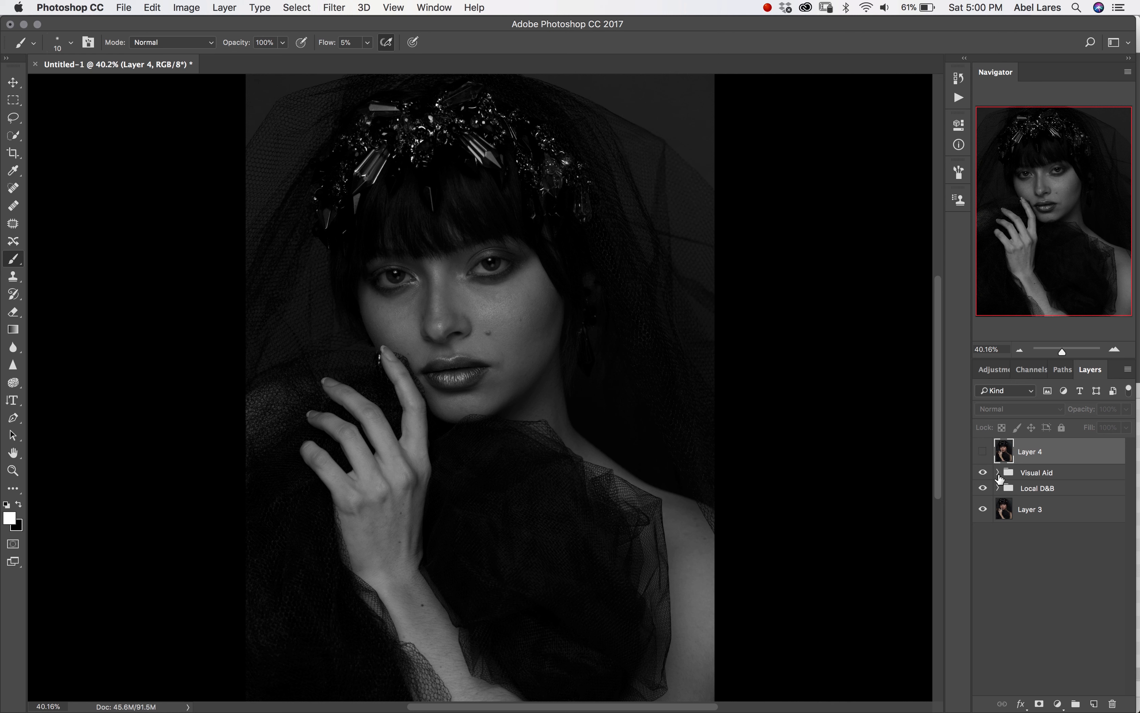
Raise the opacity of the Aid layer inside the Visual Aid group to 60%
click(998, 472)
click(1018, 498)
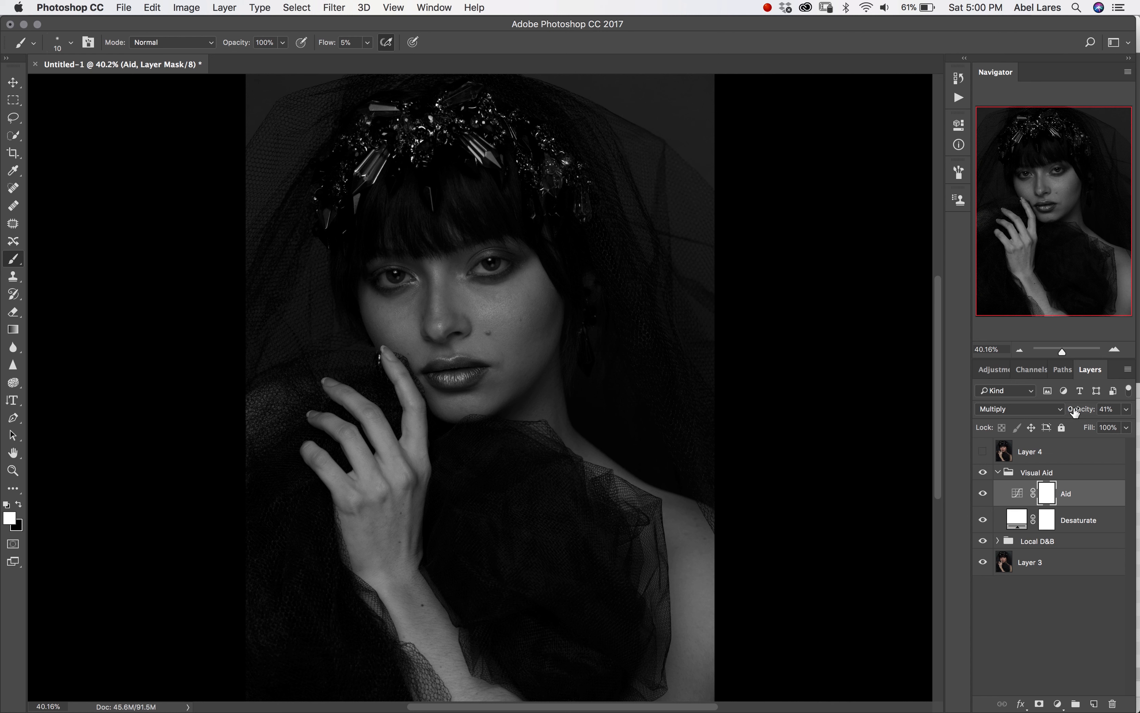
drag(1078, 414, 1088, 413)
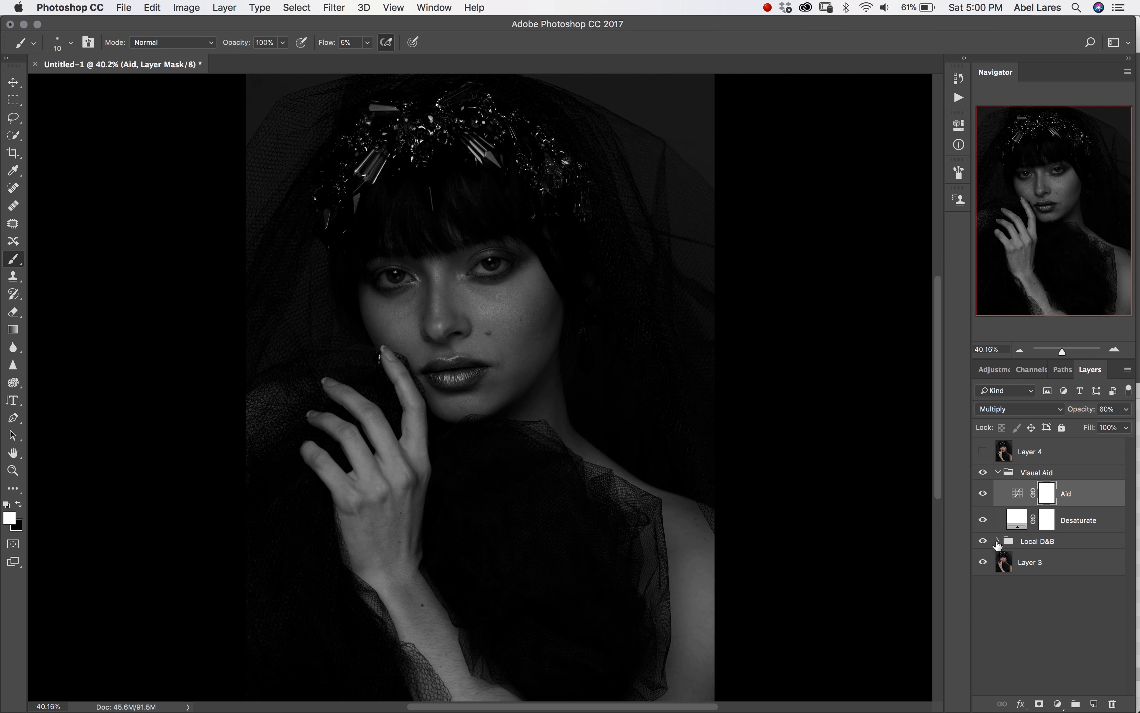
Paint over dark patches on the face on the Dodge layer's mask with a soft white brush of up to about 80 px at 5% flow
click(998, 543)
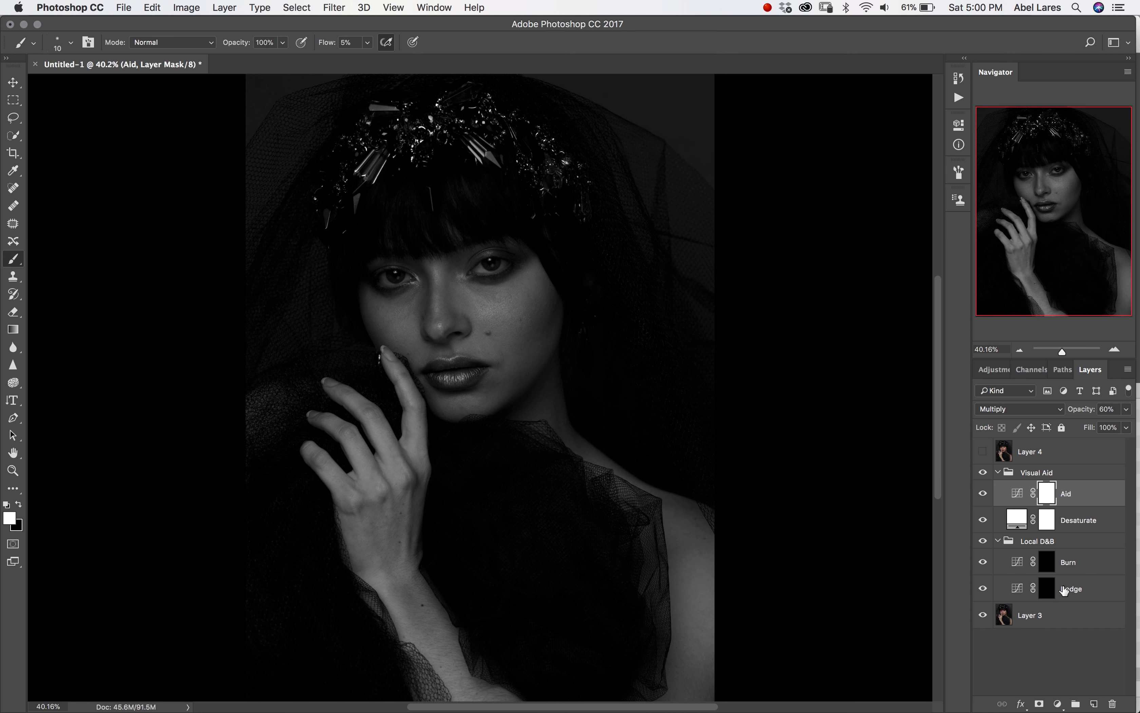
click(1046, 595)
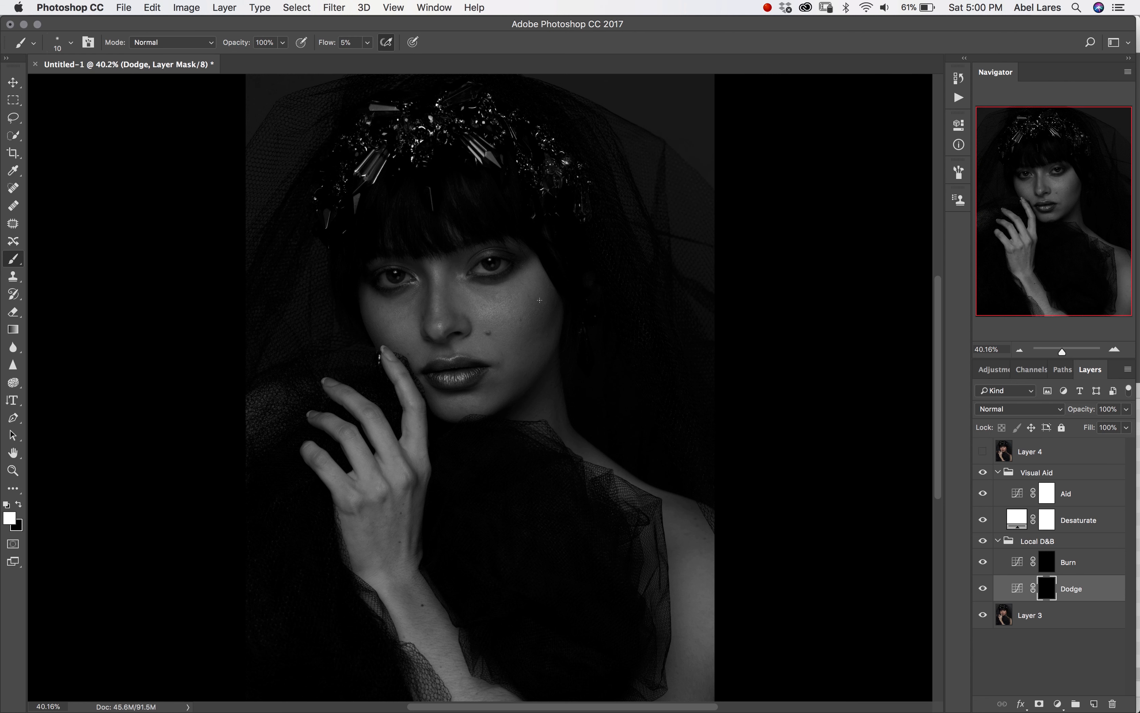
right_click(494, 305)
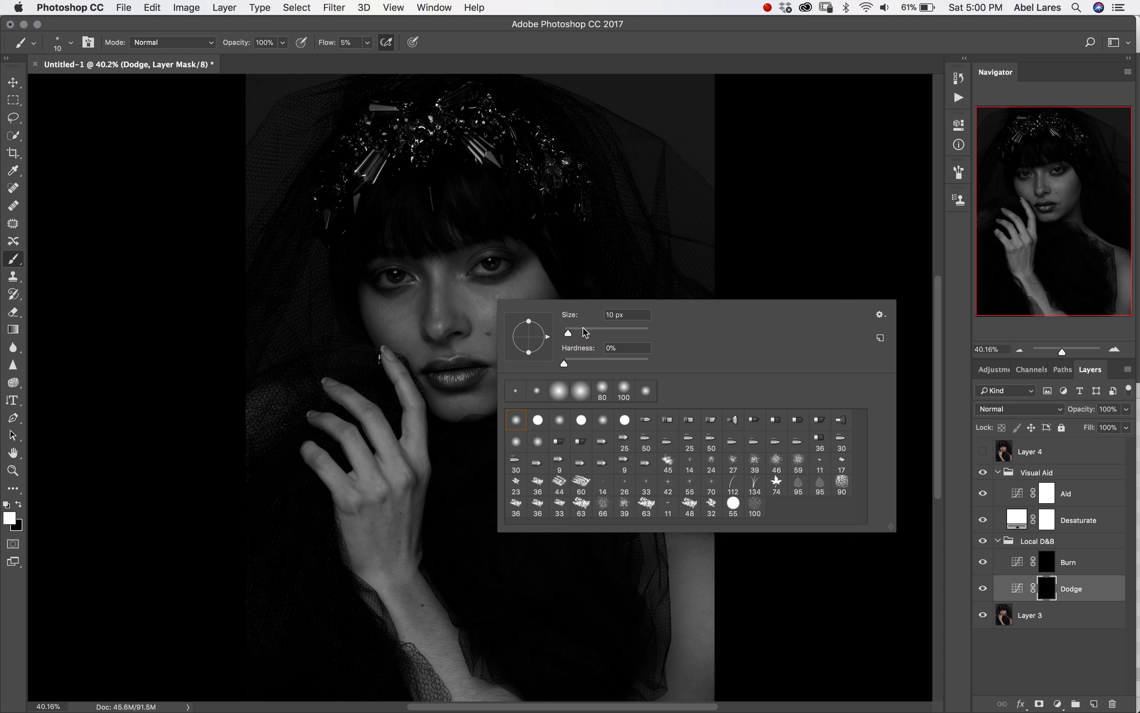
click(745, 263)
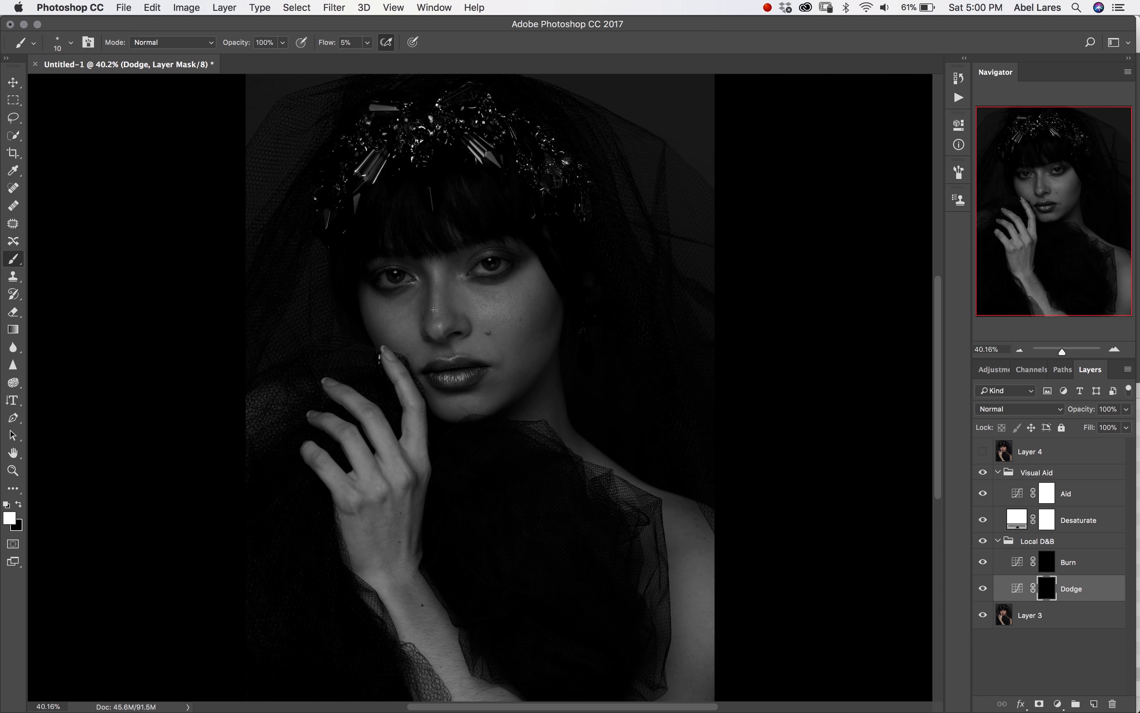
key(z)
drag(395, 287, 453, 352)
drag(522, 391, 431, 325)
key(b)
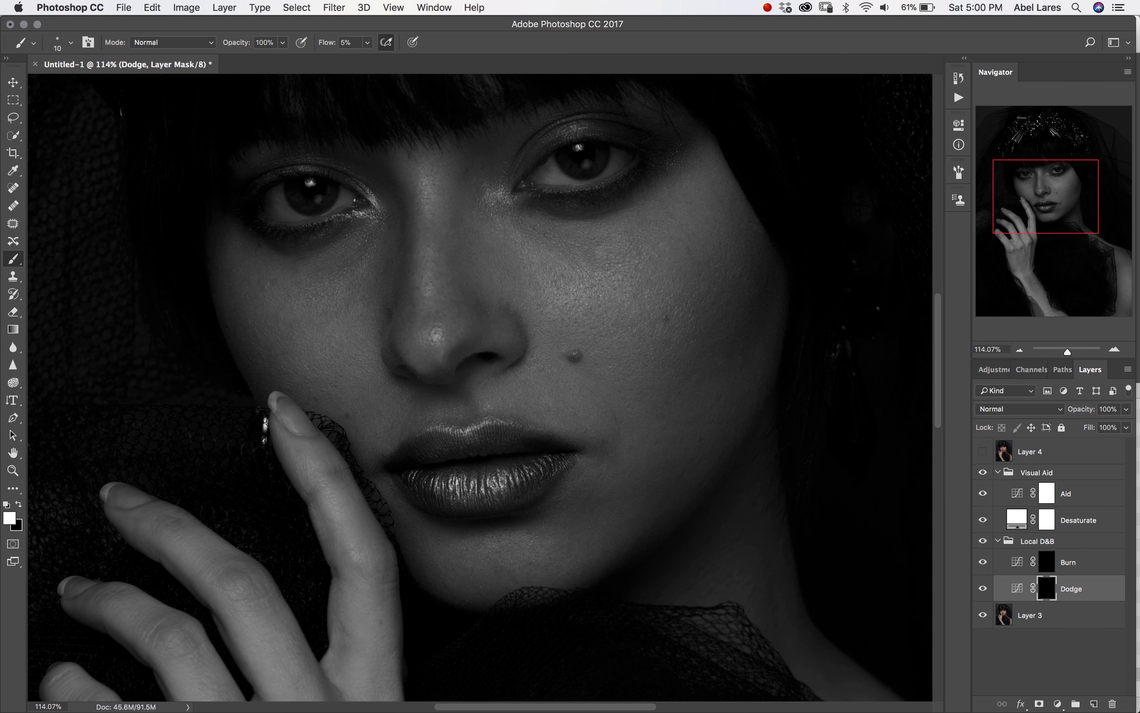
key(bracketright)
key(bracketright)
key(bracketright)
key(bracketright)
key(bracketright)
key(bracketright)
key(bracketleft)
key(bracketright)
key(bracketright)
key(bracketleft)
key(bracketleft)
key(bracketleft)
key(bracketleft)
key(bracketleft)
key(bracketleft)
key(bracketright)
key(bracketright)
key(bracketright)
key(bracketright)
drag(596, 241, 590, 248)
key(bracketright)
key(bracketright)
key(bracketright)
key(bracketright)
key(bracketleft)
Raise the Aid layer's opacity past 71% to darken the viewing aid further
click(1084, 500)
drag(1081, 415, 1079, 414)
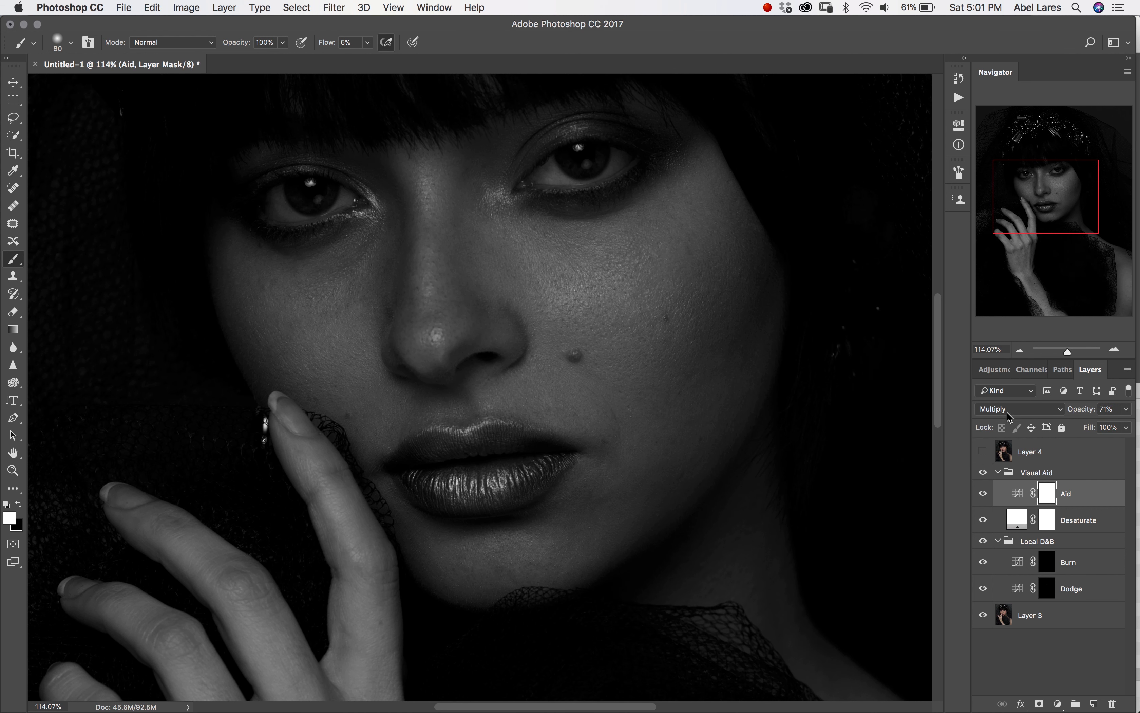
drag(1082, 416, 1085, 415)
Continue dodging uneven cheek areas on the Dodge layer's mask, varying the white brush around 70 to 80 px
click(1046, 594)
key(bracketleft)
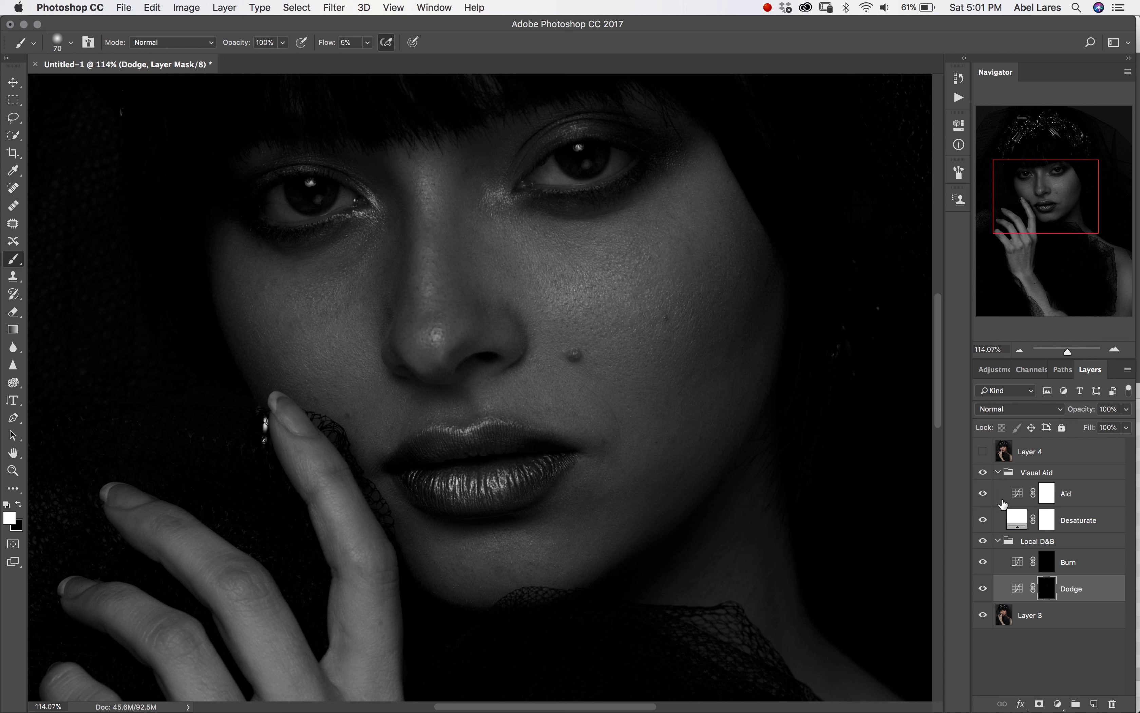
key(bracketleft)
key(bracketright)
key(bracketleft)
key(bracketleft)
key(bracketright)
key(bracketright)
key(bracketright)
key(bracketleft)
key(bracketleft)
key(bracketleft)
key(bracketright)
key(bracketright)
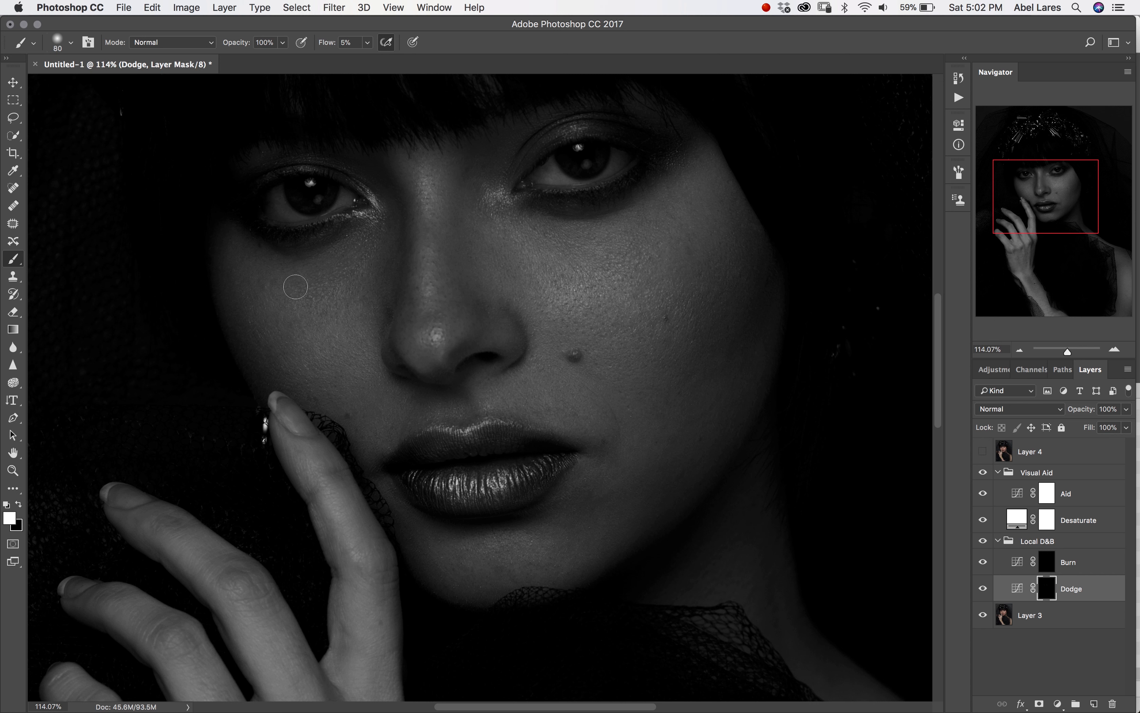
key(bracketleft)
key(bracketright)
key(bracketright)
Compare the portrait with and without the Dodge layer
click(984, 589)
click(984, 590)
click(984, 589)
click(984, 590)
Dodge dark patches on the cheek and around the mouth on the Dodge mask, reducing the brush to 30 px for finer areas
key(bracketleft)
key(bracketleft)
mouse_move(608, 458)
mouse_down()
mouse_move(592, 448)
mouse_move(613, 456)
mouse_move(596, 463)
mouse_move(614, 451)
mouse_move(604, 441)
mouse_move(587, 458)
mouse_move(615, 449)
mouse_move(613, 415)
mouse_up()
key(bracketleft)
key(bracketright)
key(bracketright)
key(bracketleft)
key(bracketright)
key(bracketleft)
key(bracketleft)
key(bracketright)
key(bracketleft)
key(bracketright)
key(bracketright)
key(bracketleft)
key(bracketleft)
key(bracketleft)
key(bracketright)
key(bracketright)
key(bracketright)
key(bracketleft)
key(bracketleft)
key(bracketleft)
key(bracketleft)
scroll(402, 422, up, 5)
key(bracketleft)
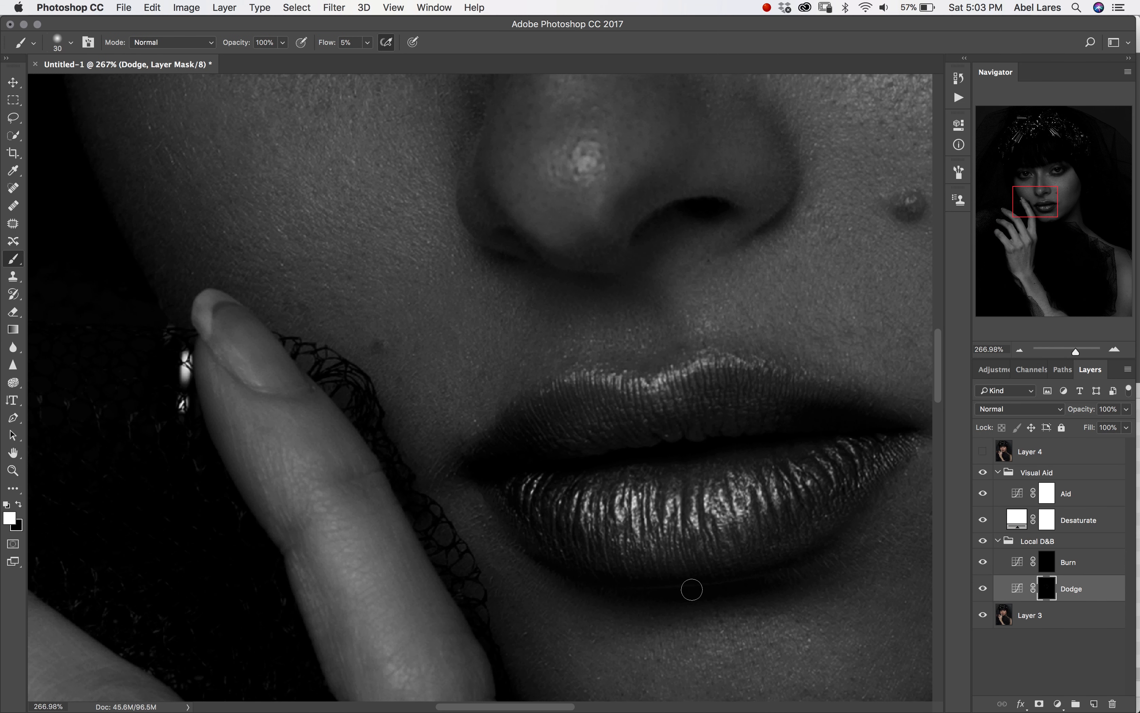
Lower the Aid layer's opacity to 38% to see the shadowed cheek and jaw more clearly
scroll(523, 412, down, 6)
scroll(523, 412, right, 4)
scroll(455, 405, up, 7)
scroll(455, 405, right, 9)
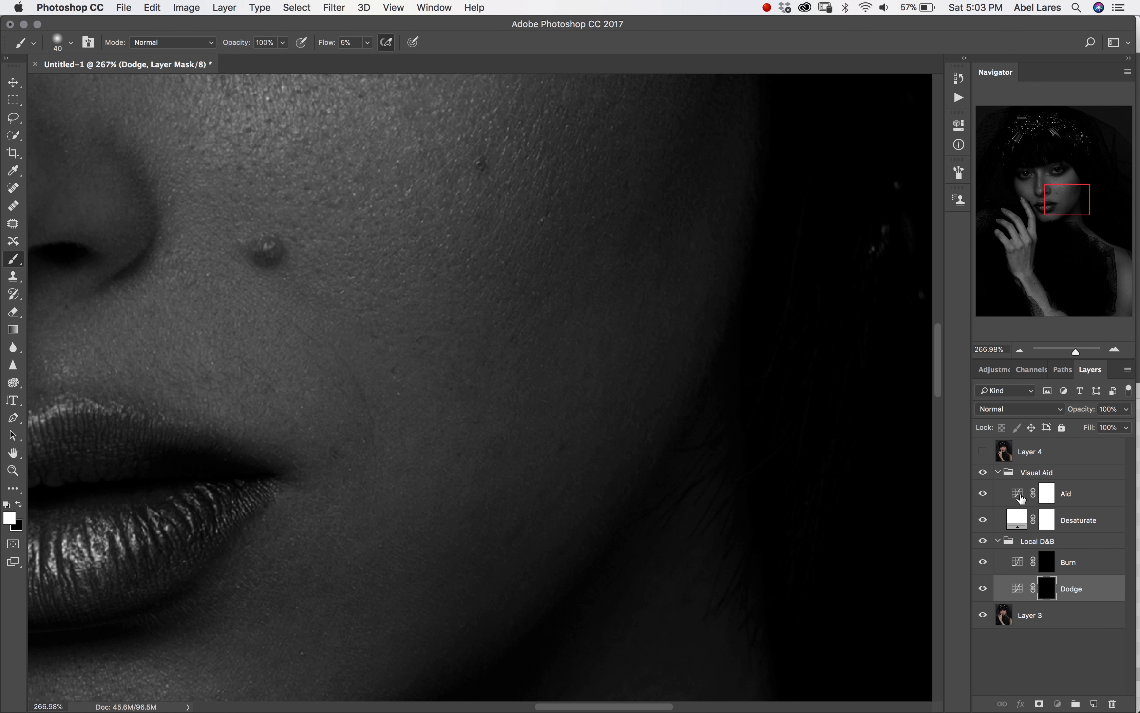
click(1027, 498)
drag(1083, 413, 1058, 414)
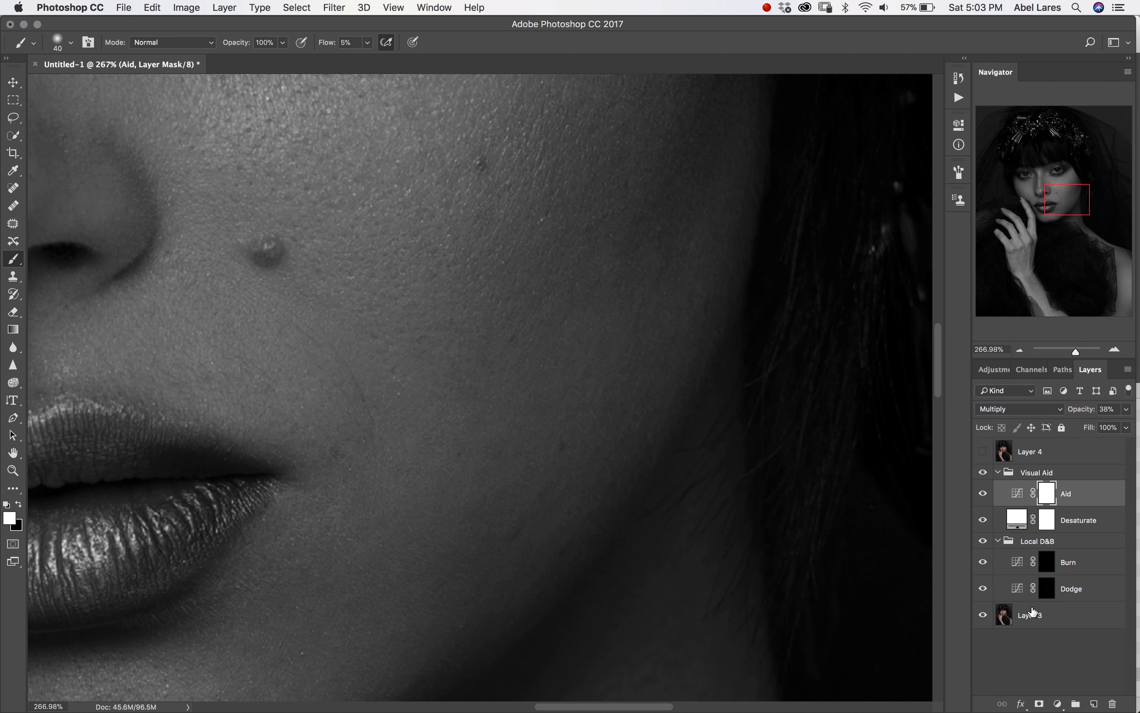
Dodge small dark spots on the shadowed lower cheek and jaw on the Dodge mask with a 20 to 40 px brush
click(1052, 593)
mouse_move(517, 523)
mouse_down()
mouse_move(630, 374)
mouse_move(617, 373)
mouse_up()
key(bracketleft)
key(bracketleft)
key(bracketleft)
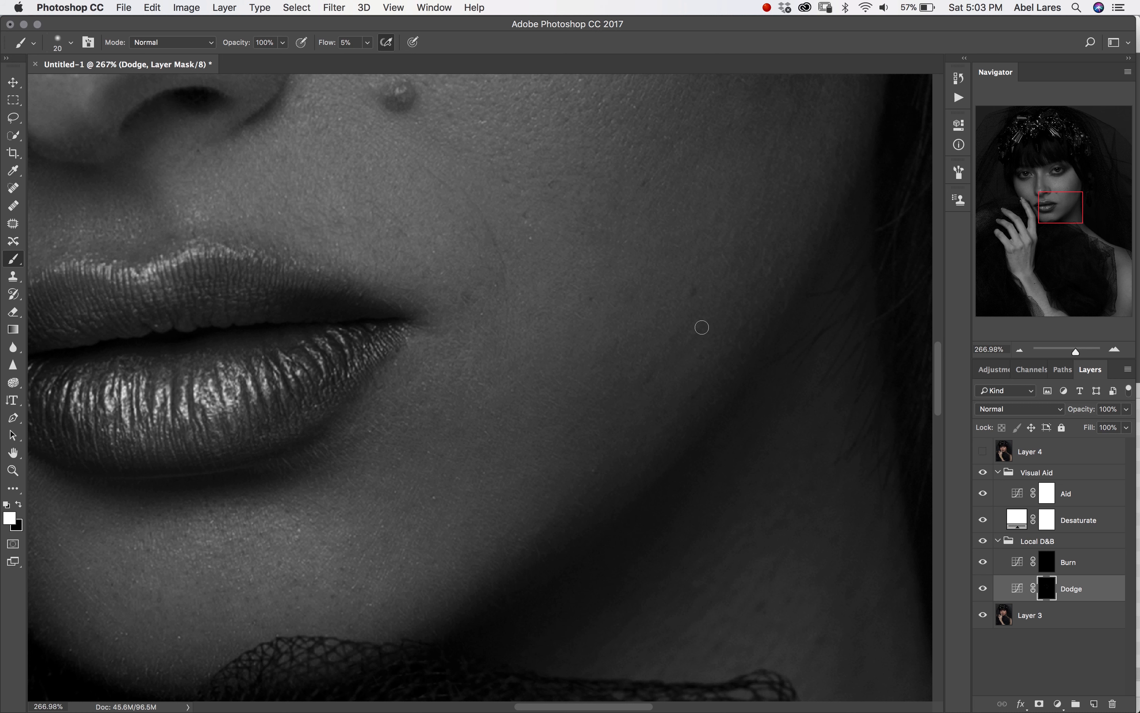
key(bracketright)
key(bracketleft)
key(bracketleft)
key(bracketright)
scroll(580, 400, up, 10)
scroll(580, 400, right, 6)
key(bracketleft)
key(bracketright)
key(bracketright)
key(bracketright)
Hide the Visual Aid group and compare the color portrait with and without the Local D&B group
key(super+0)
key(super+1)
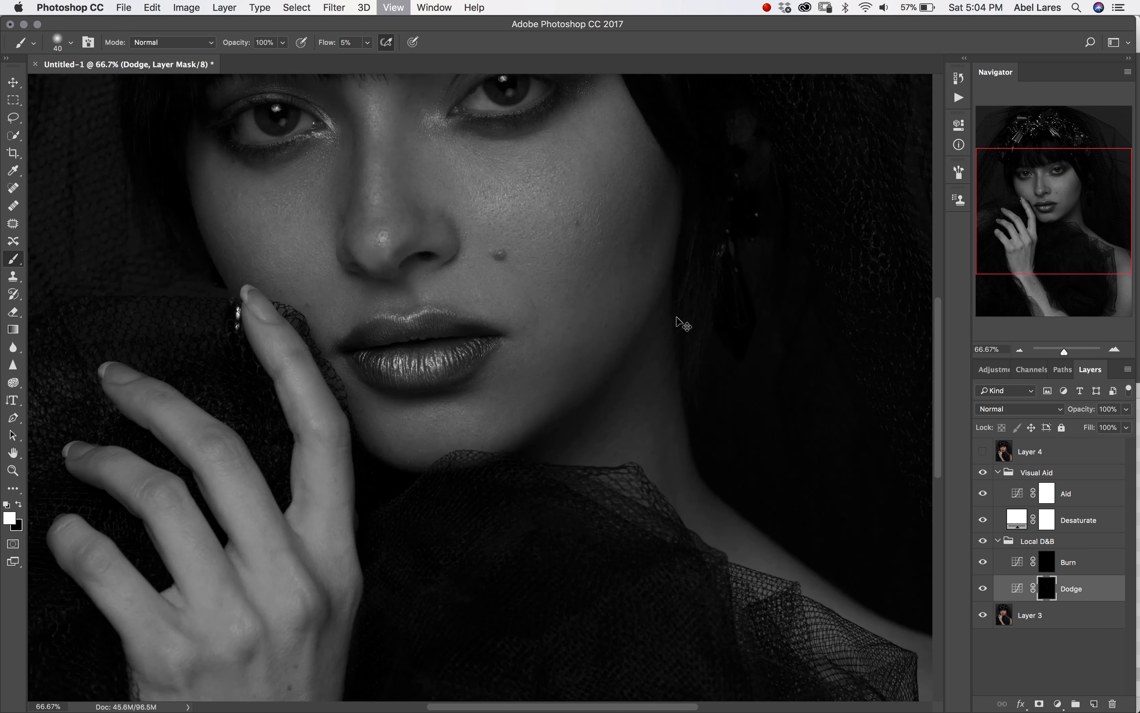
scroll(474, 539, up, 8)
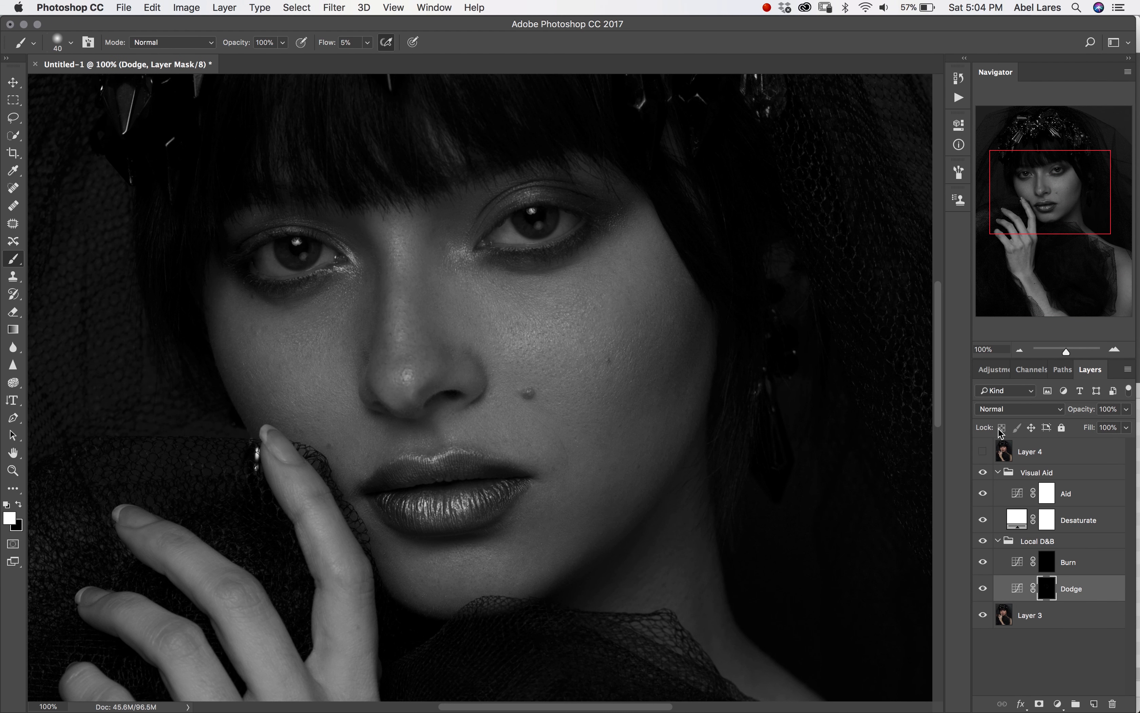
click(999, 473)
click(984, 473)
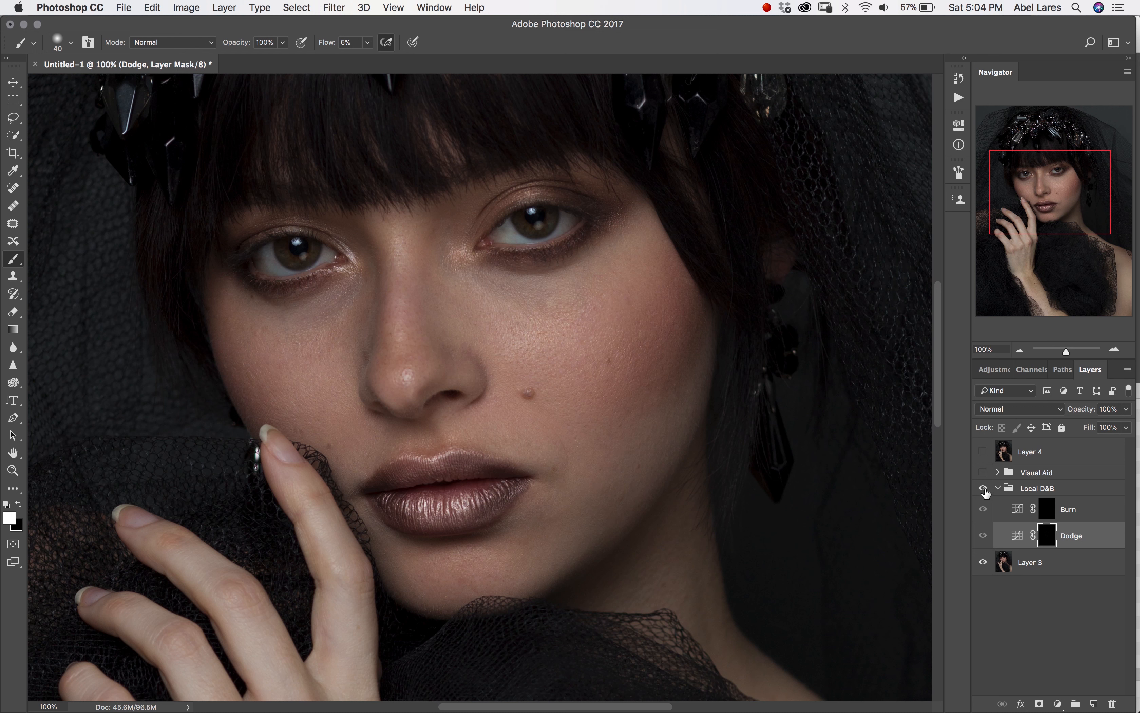
click(985, 489)
click(984, 490)
click(985, 490)
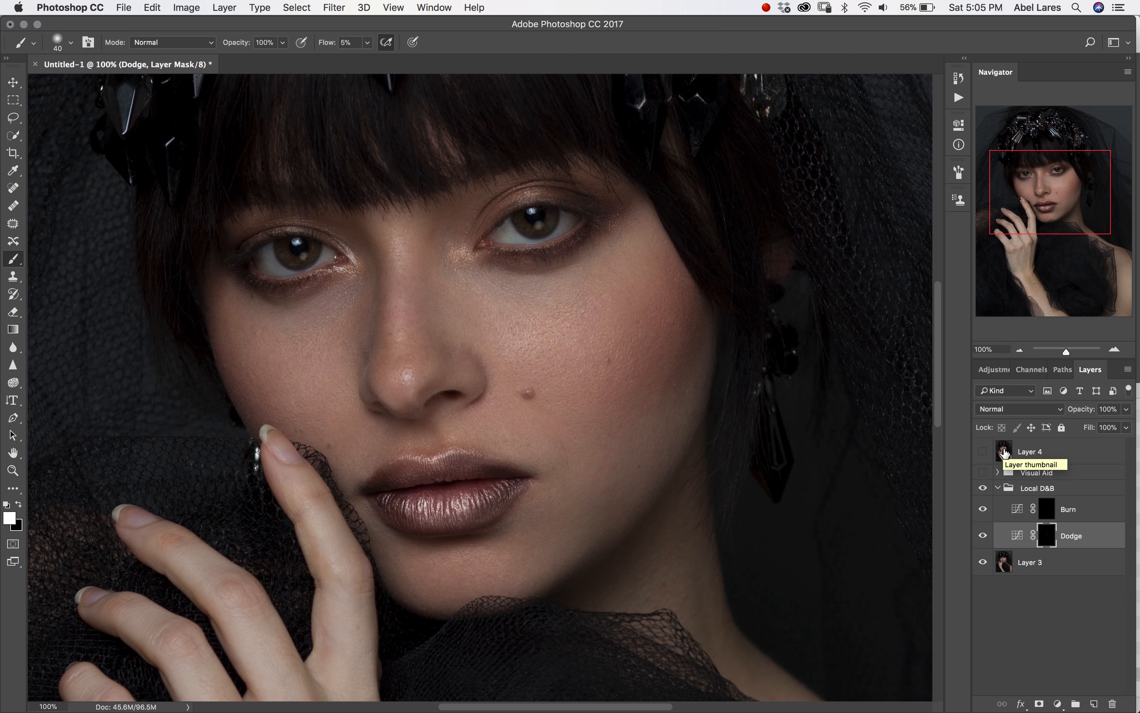
key(super+0)
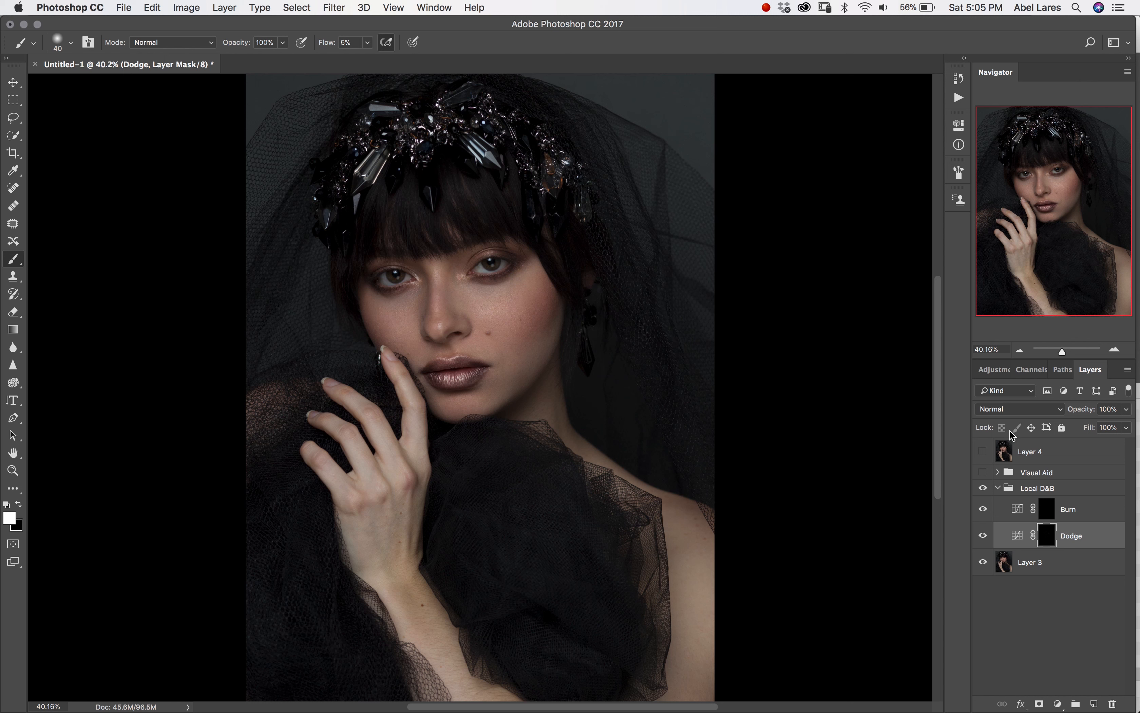
Show the Visual Aid group again and set the Aid layer's opacity to 100%
click(984, 476)
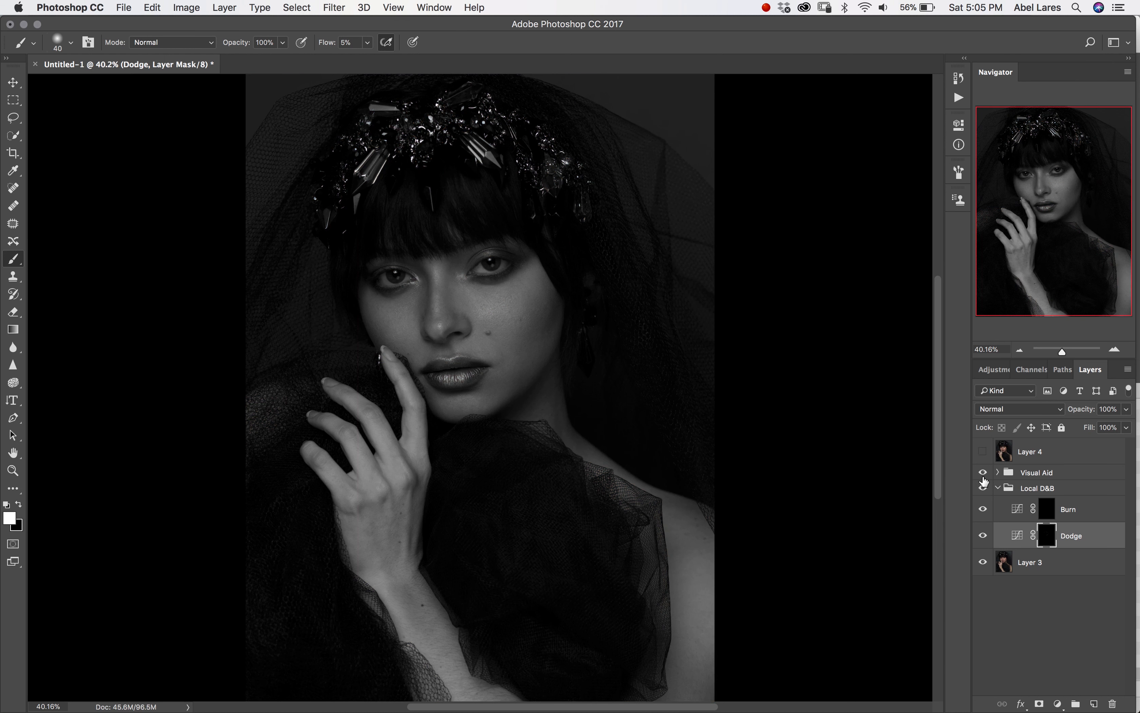
click(998, 473)
click(1084, 493)
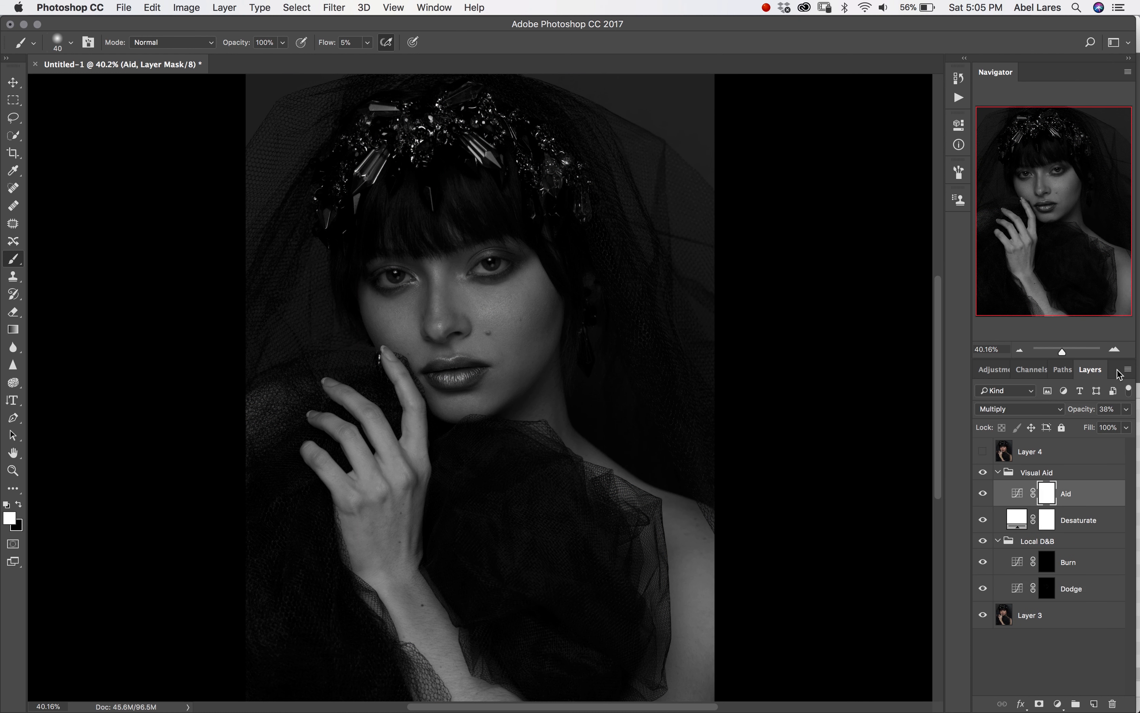
drag(1080, 416, 1121, 427)
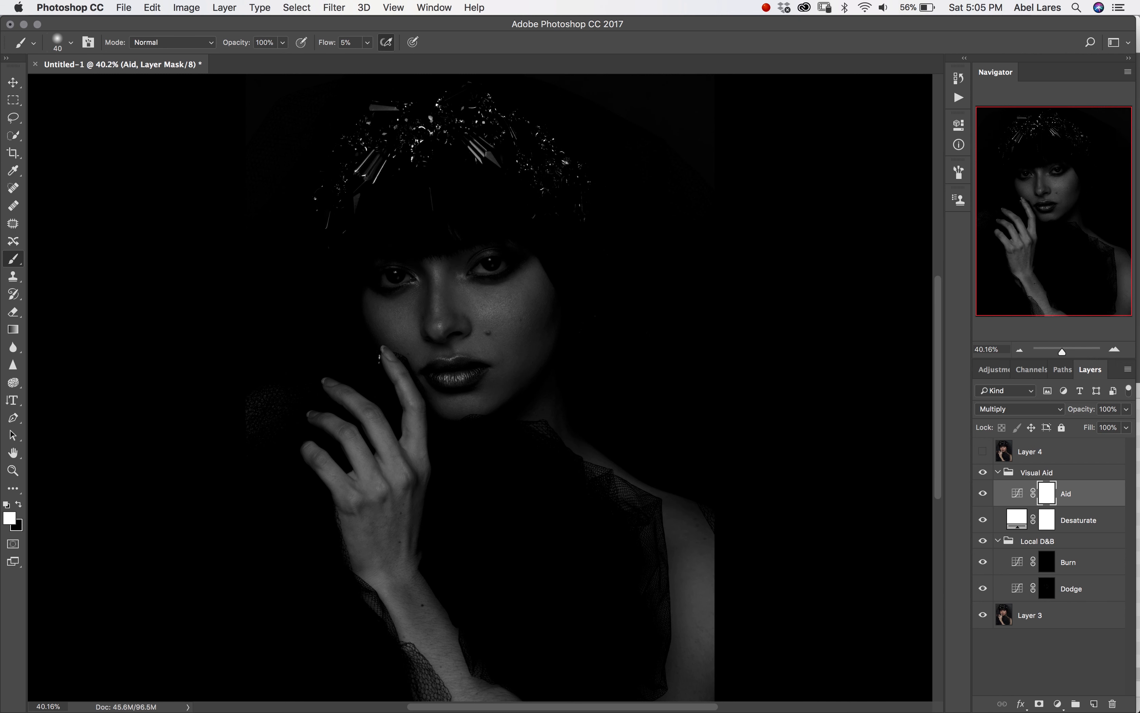
Dodge small dark spots around the nose and cheeks on the local Dodge mask with a 30 to 40 px brush
key(super+plus)
key(super+plus)
key(super+plus)
key(super+plus)
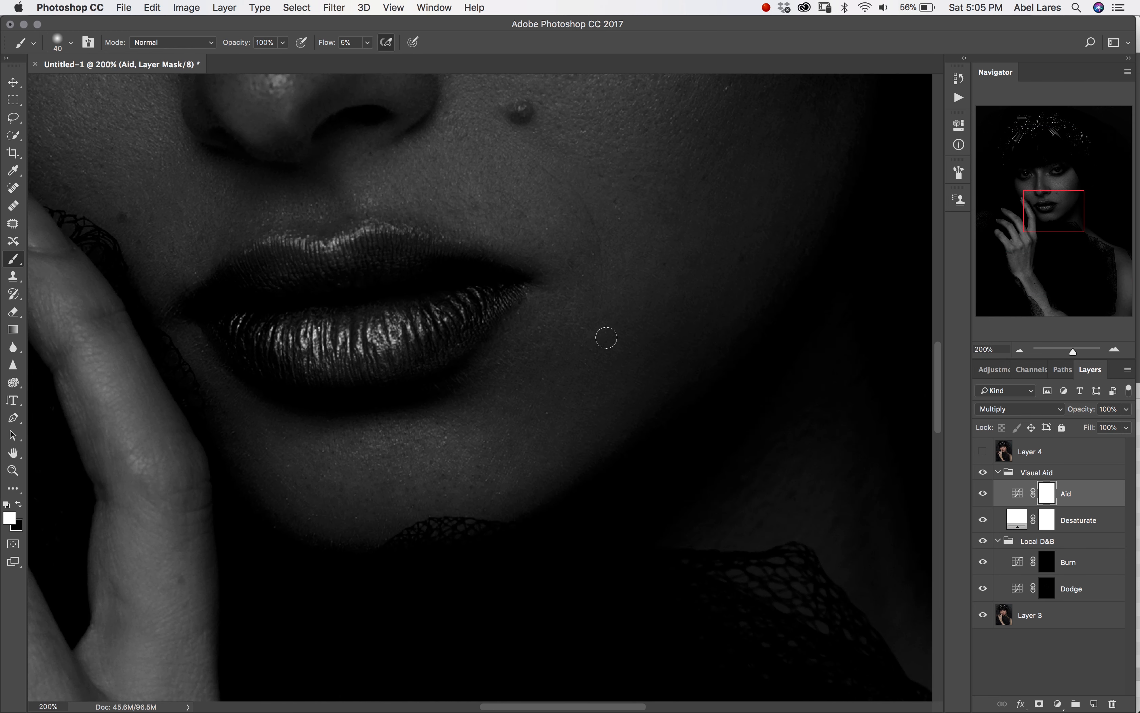
drag(551, 490, 560, 589)
drag(634, 287, 665, 540)
drag(606, 582, 647, 554)
drag(570, 539, 603, 523)
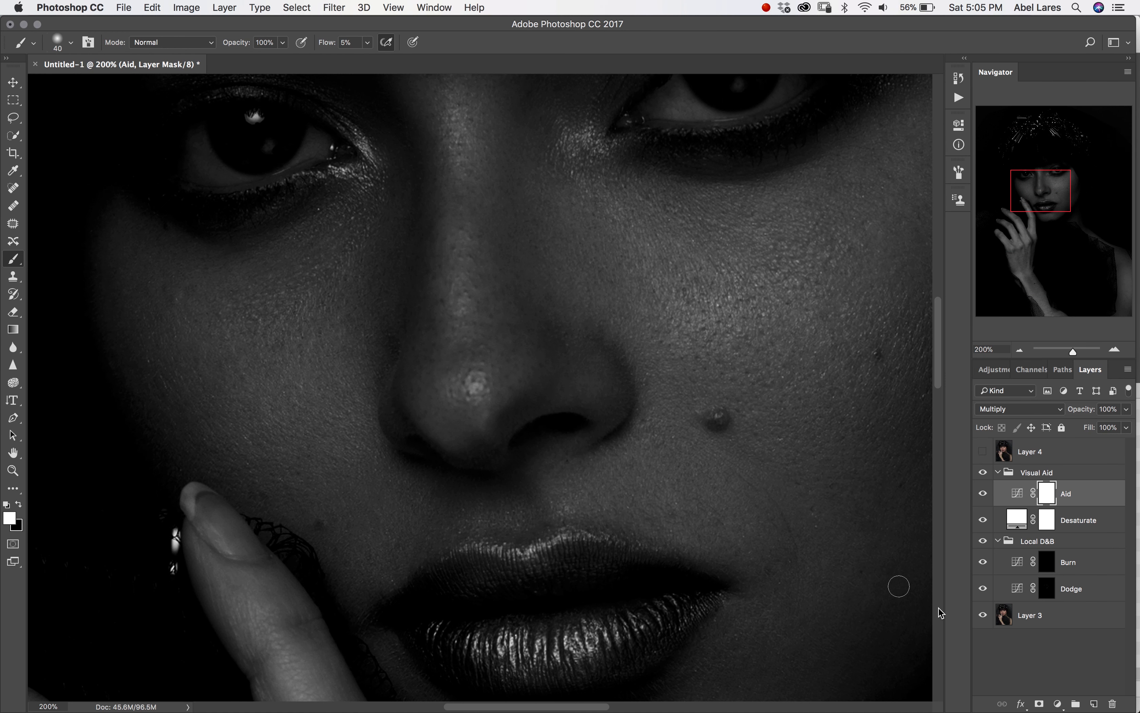
click(1047, 592)
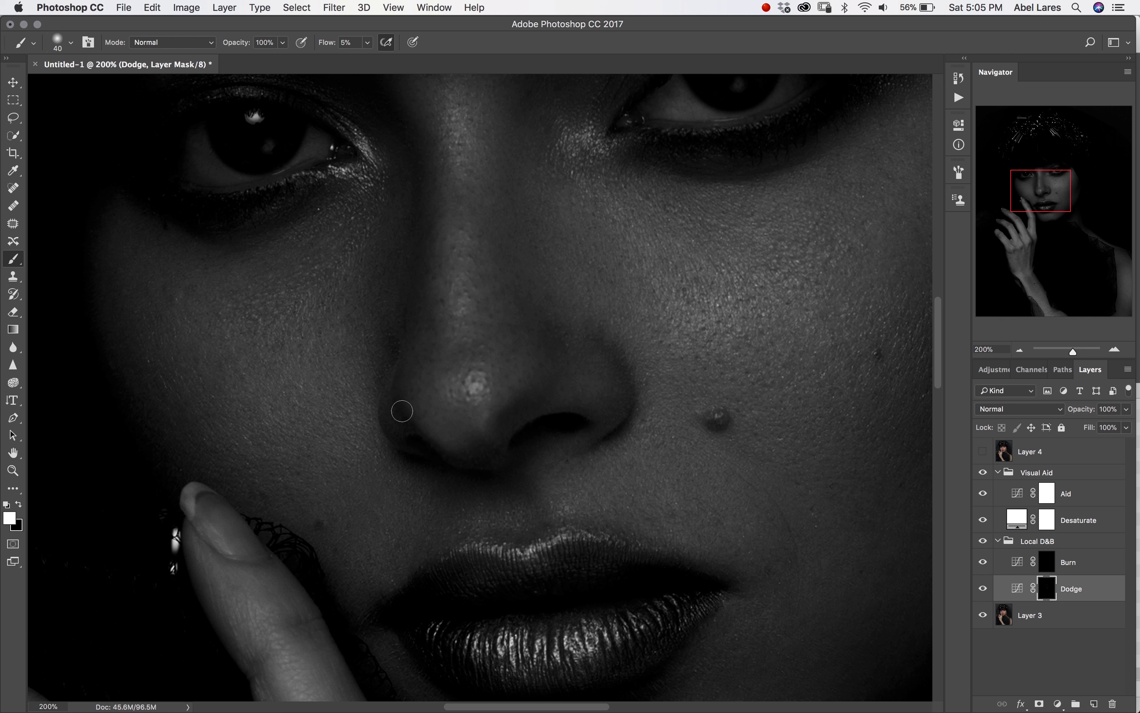
key(bracketleft)
key(bracketleft)
key(bracketright)
key(bracketleft)
key(bracketright)
key(bracketright)
key(bracketleft)
key(bracketleft)
key(bracketright)
key(bracketright)
key(bracketright)
key(bracketright)
key(bracketleft)
key(bracketleft)
key(bracketleft)
key(bracketright)
key(bracketright)
key(bracketleft)
key(bracketright)
key(bracketright)
key(bracketleft)
key(bracketleft)
Dodge uneven dark patches around the mouth and the adjoining cheek on the Dodge mask with a brush of about 40 px
drag(554, 323, 522, 438)
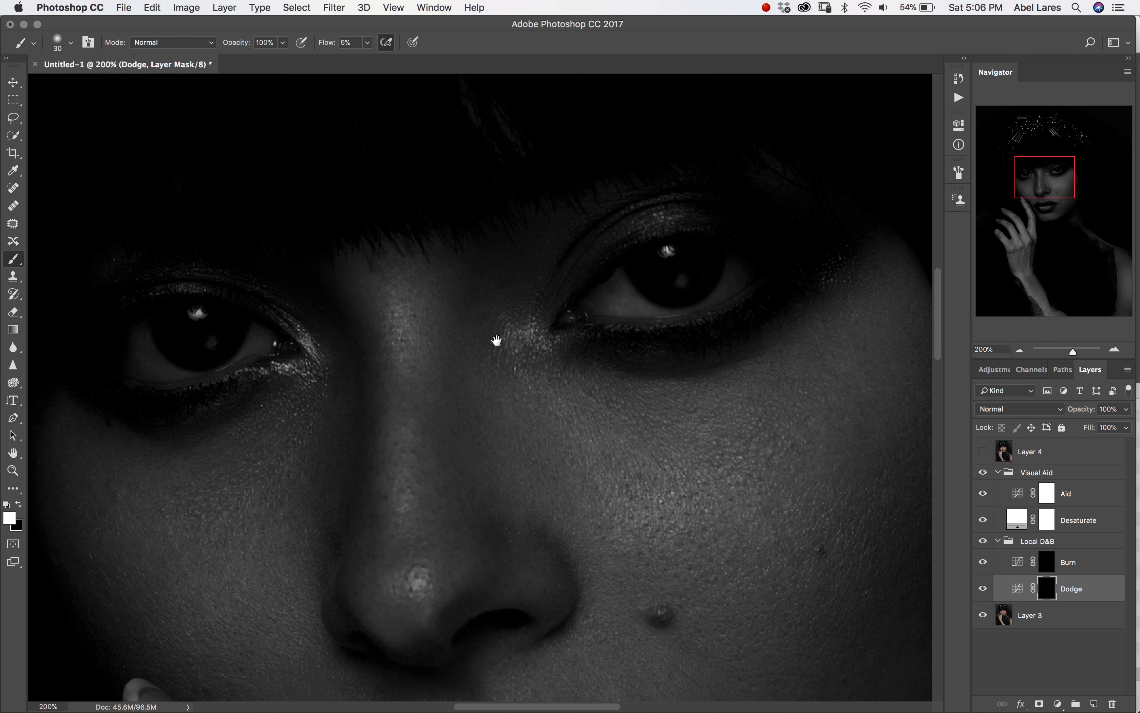
scroll(497, 339, down, 10)
key(bracketright)
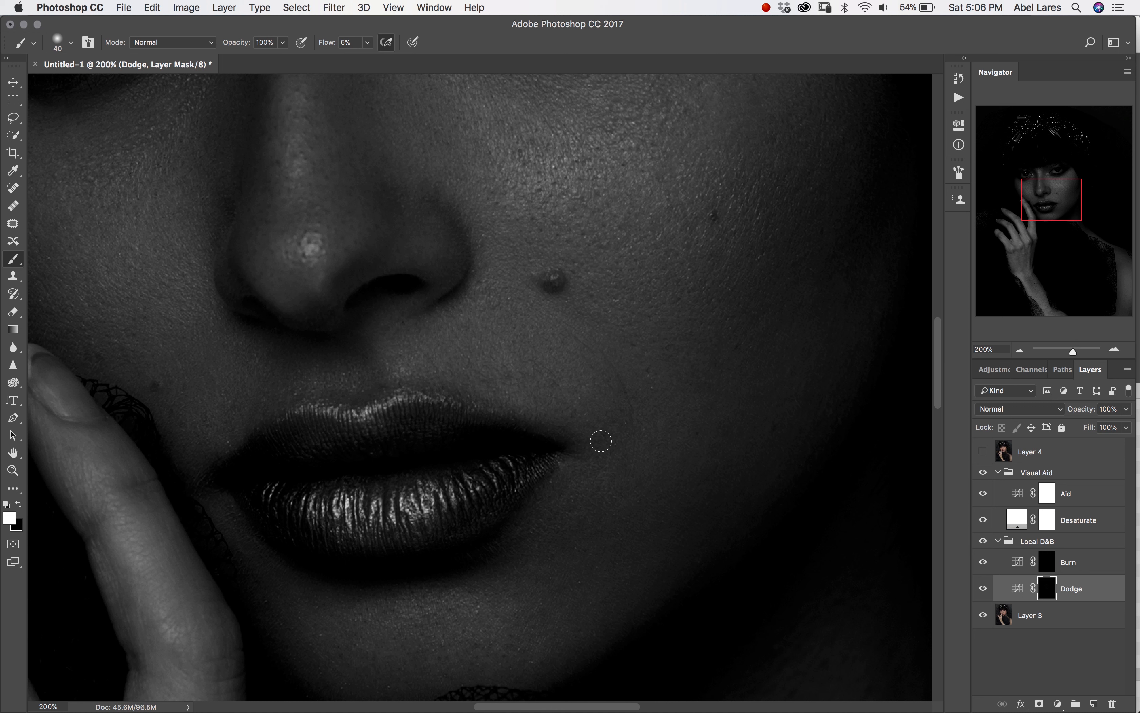
key(bracketright)
key(bracketleft)
key(bracketleft)
key(bracketleft)
key(bracketleft)
key(bracketleft)
key(bracketleft)
key(bracketright)
key(bracketright)
key(bracketleft)
key(bracketright)
key(bracketright)
drag(739, 356, 499, 520)
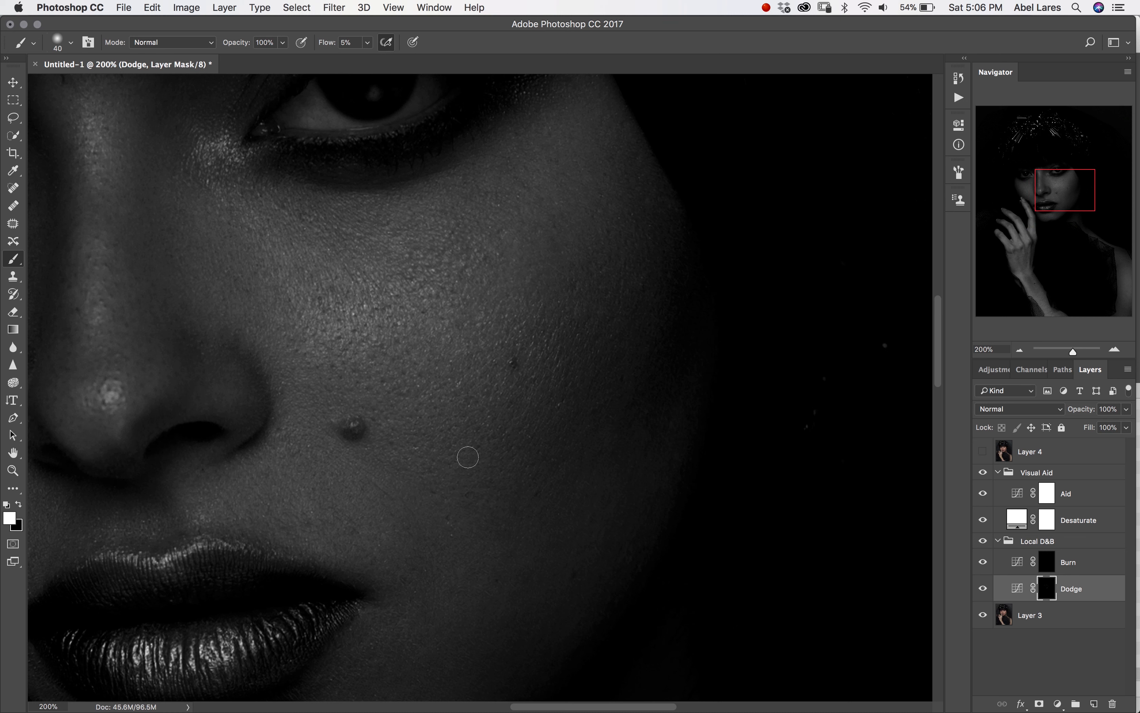
Burn small bright spots on both cheeks and around the nose on the local Burn mask, varying the small soft brush's size
drag(1052, 567, 1046, 584)
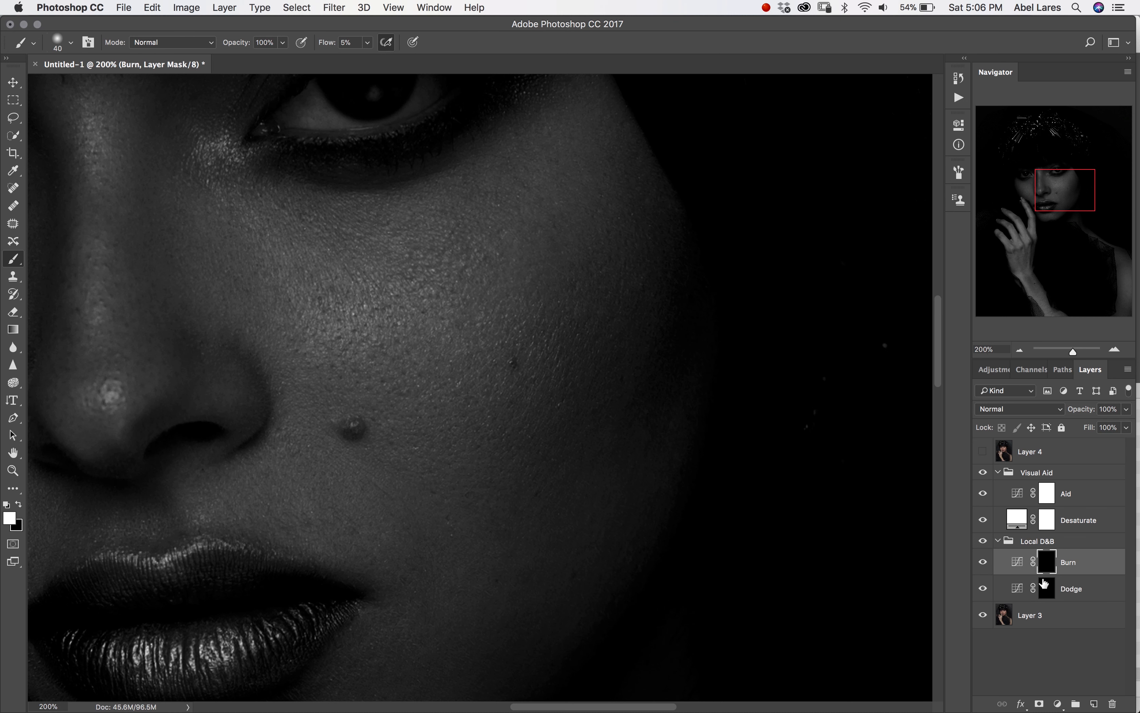
key(bracketleft)
key(bracketleft)
key(bracketleft)
key(bracketright)
key(bracketright)
key(bracketright)
key(bracketright)
key(bracketright)
key(bracketright)
drag(162, 326, 468, 251)
drag(684, 545, 620, 371)
drag(362, 332, 566, 573)
key(bracketleft)
key(bracketleft)
key(bracketleft)
key(bracketleft)
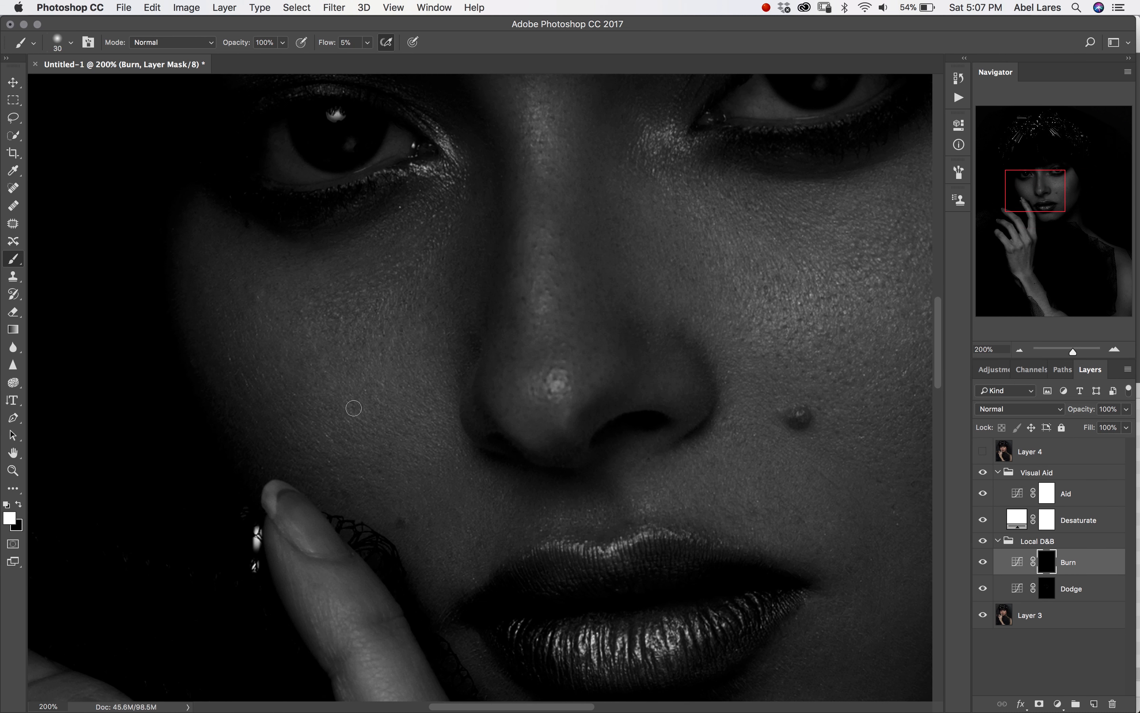
Return to the local Dodge mask and dodge remaining dark patches on the face with a 45 to 50 px brush
key(bracketright)
key(bracketright)
key(bracketright)
click(1050, 593)
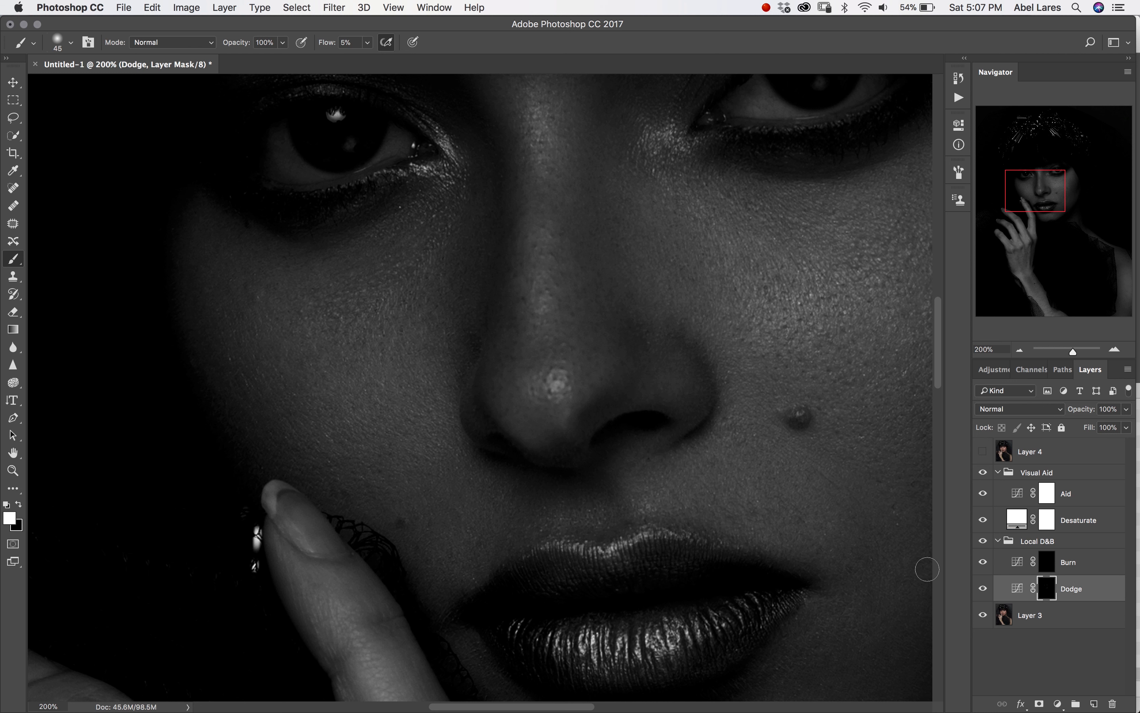
key(bracketleft)
key(bracketright)
key(bracketright)
key(bracketleft)
key(bracketleft)
key(bracketright)
key(bracketright)
Hide the Visual Aid group and compare the whole color portrait before and after the local dodge and burn
key(super+0)
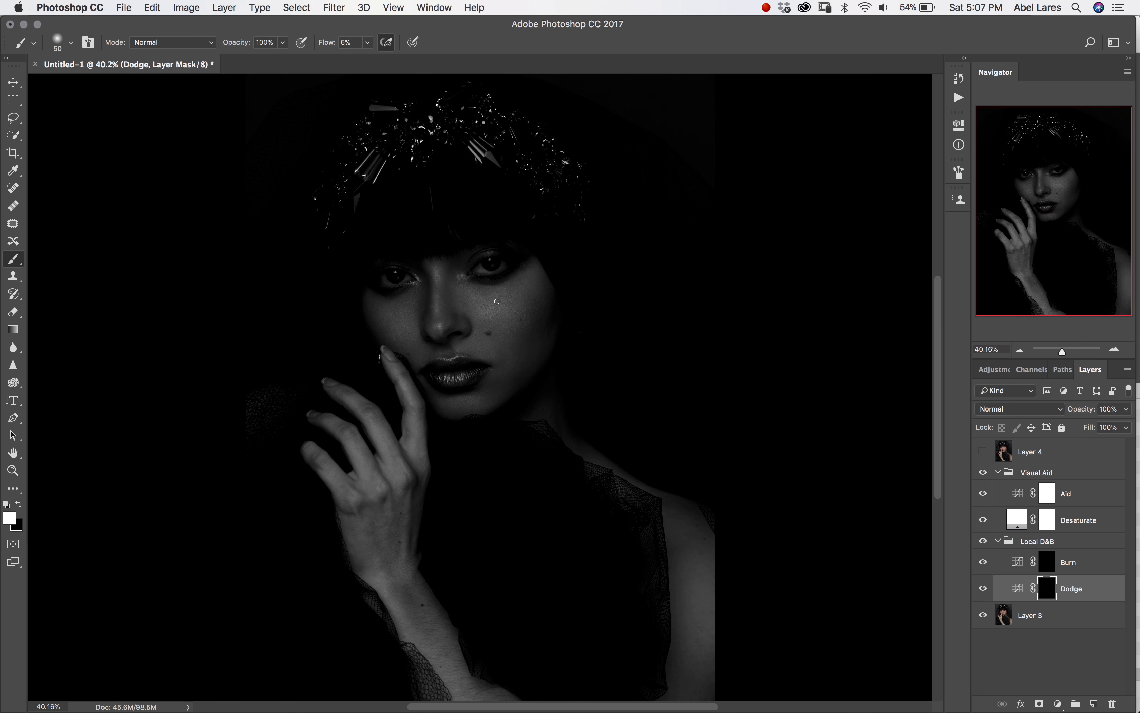
click(983, 473)
click(984, 542)
click(983, 542)
click(982, 543)
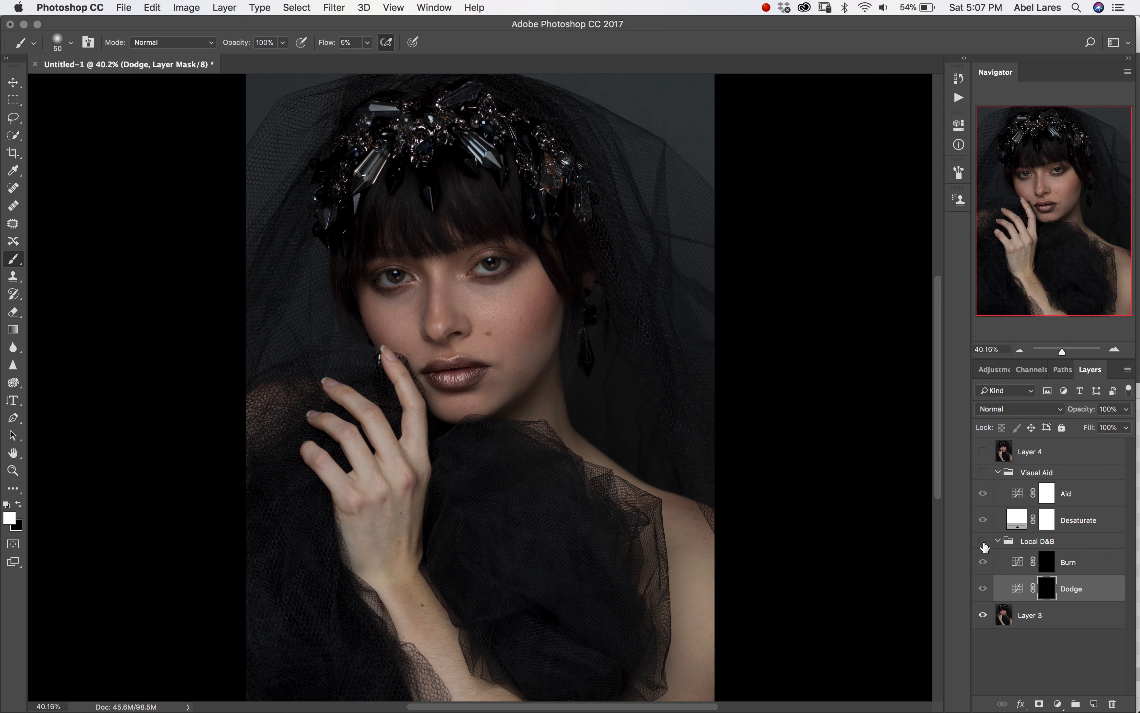
click(982, 546)
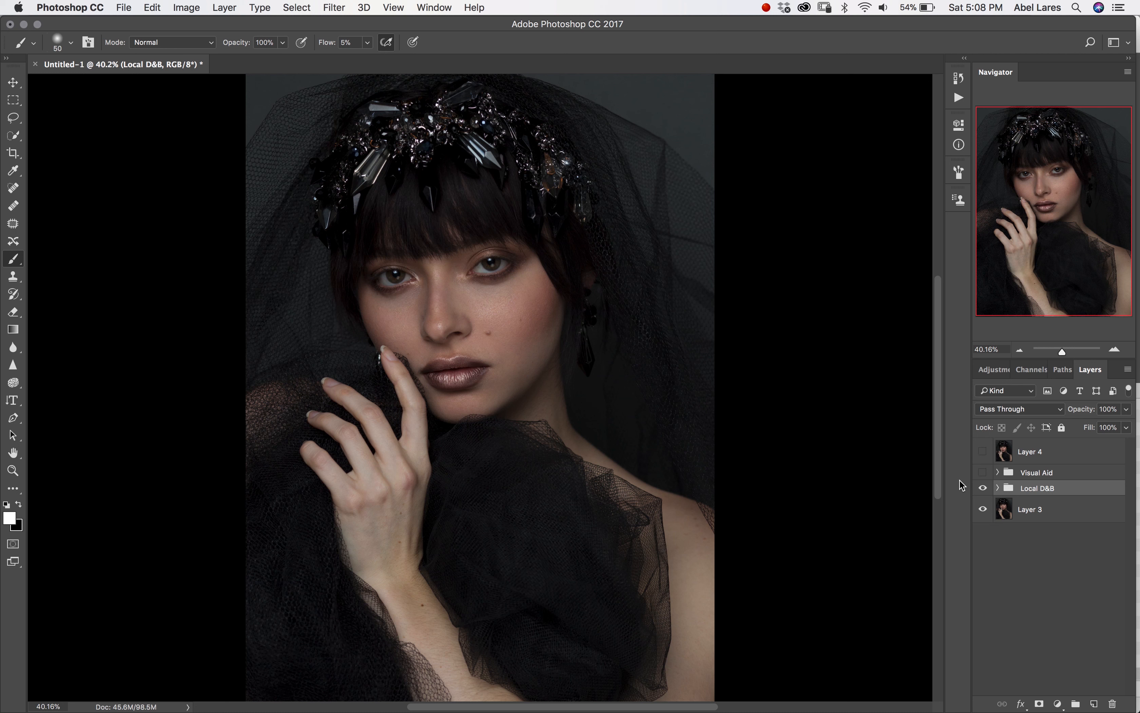
Add a Curves adjustment layer above the Local D&B group and name it Dodge
click(1058, 704)
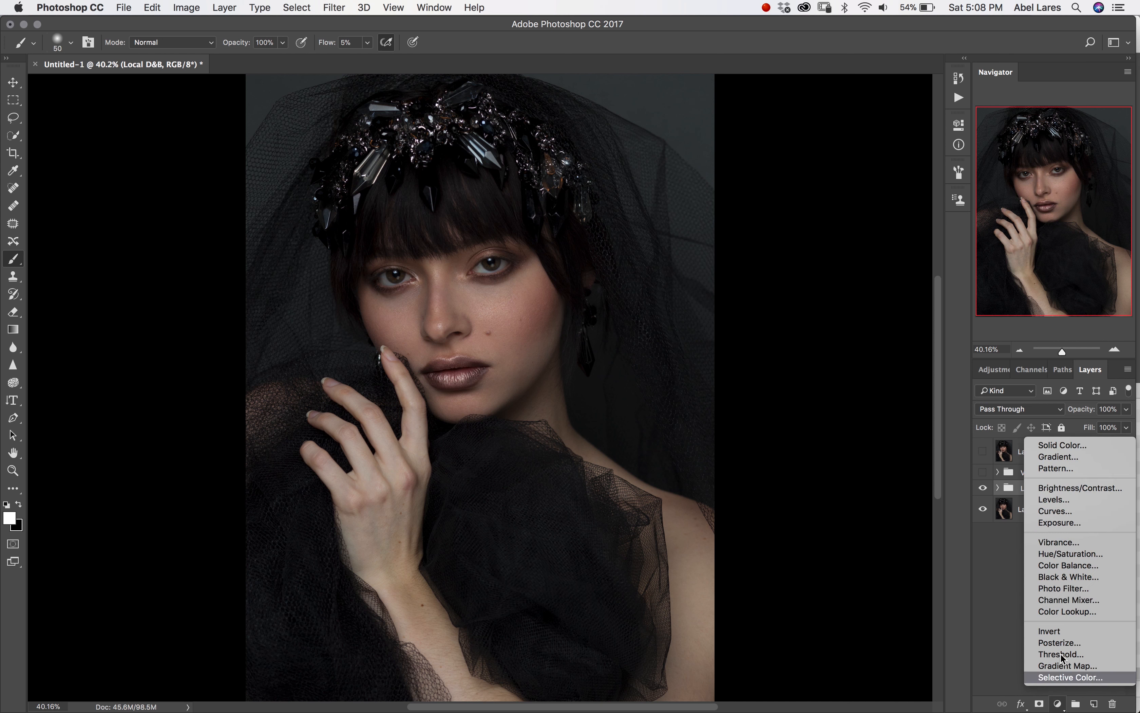
click(1083, 514)
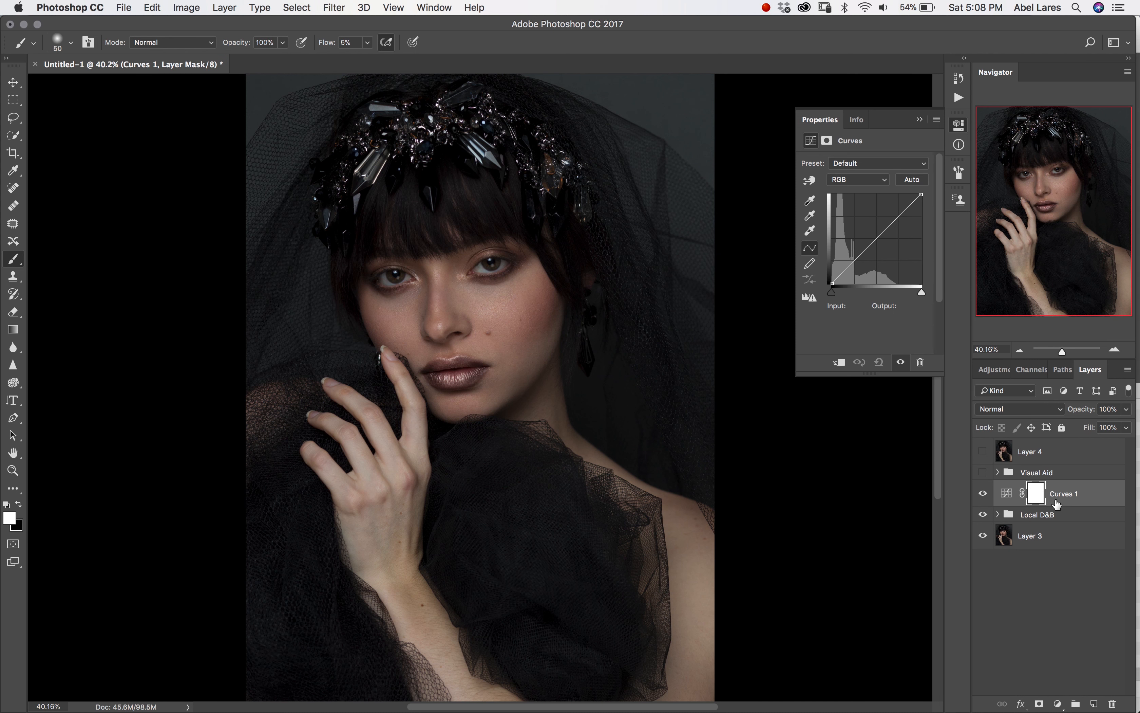
double_click(1064, 495)
text(Dodge)
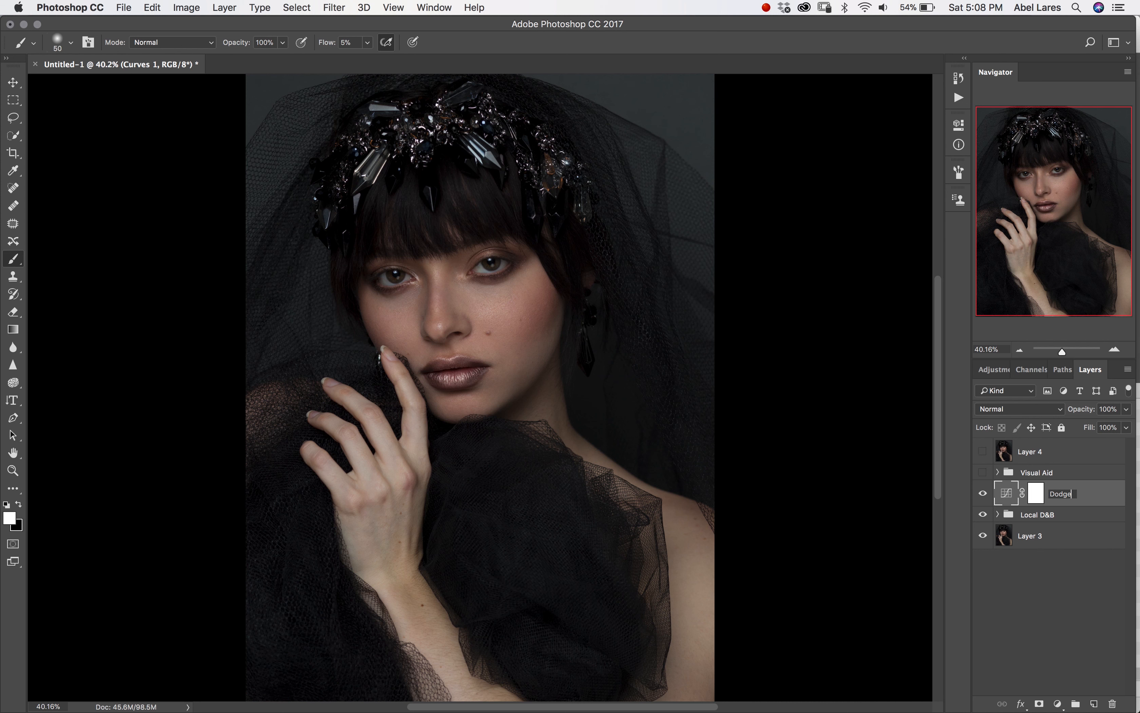
key(Return)
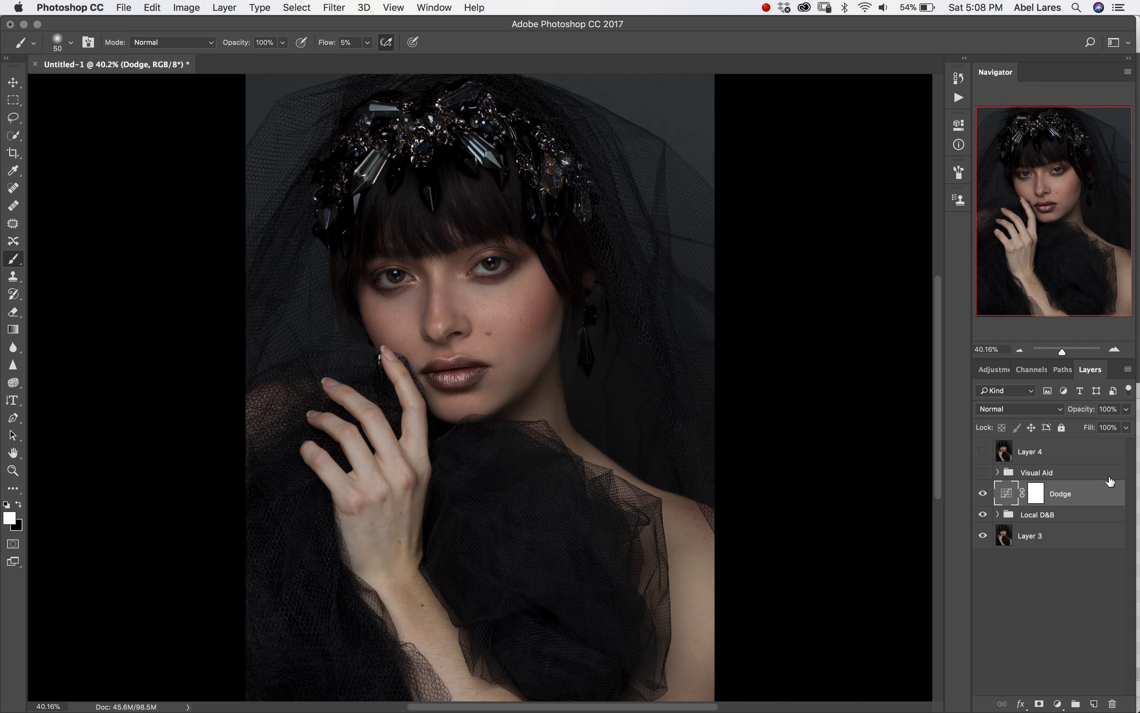
Raise the new Dodge curve's midpoint to input 129, output 167, and invert the layer's mask to black
double_click(1012, 498)
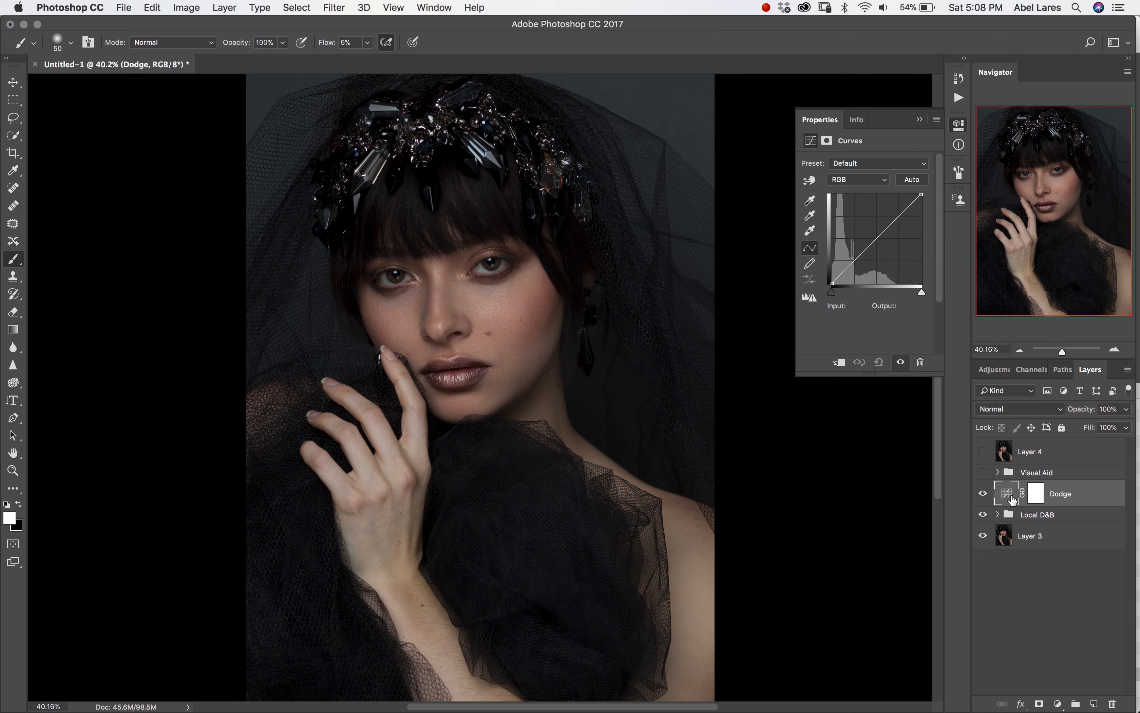
drag(877, 240, 877, 226)
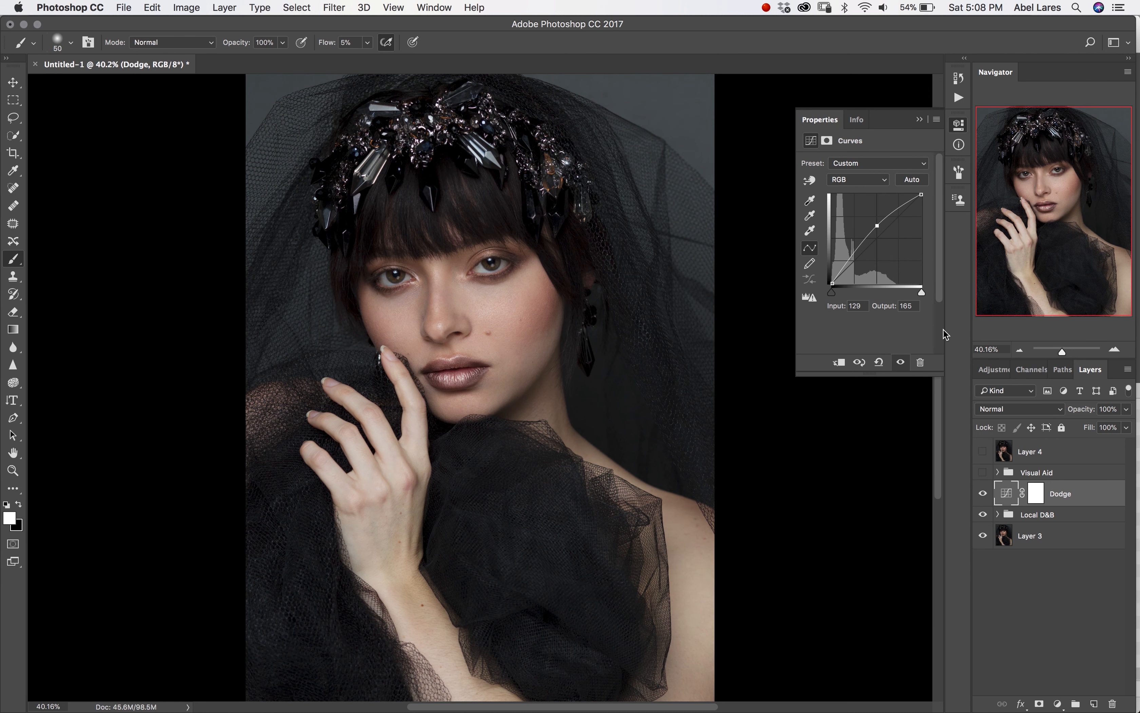
drag(879, 228, 879, 227)
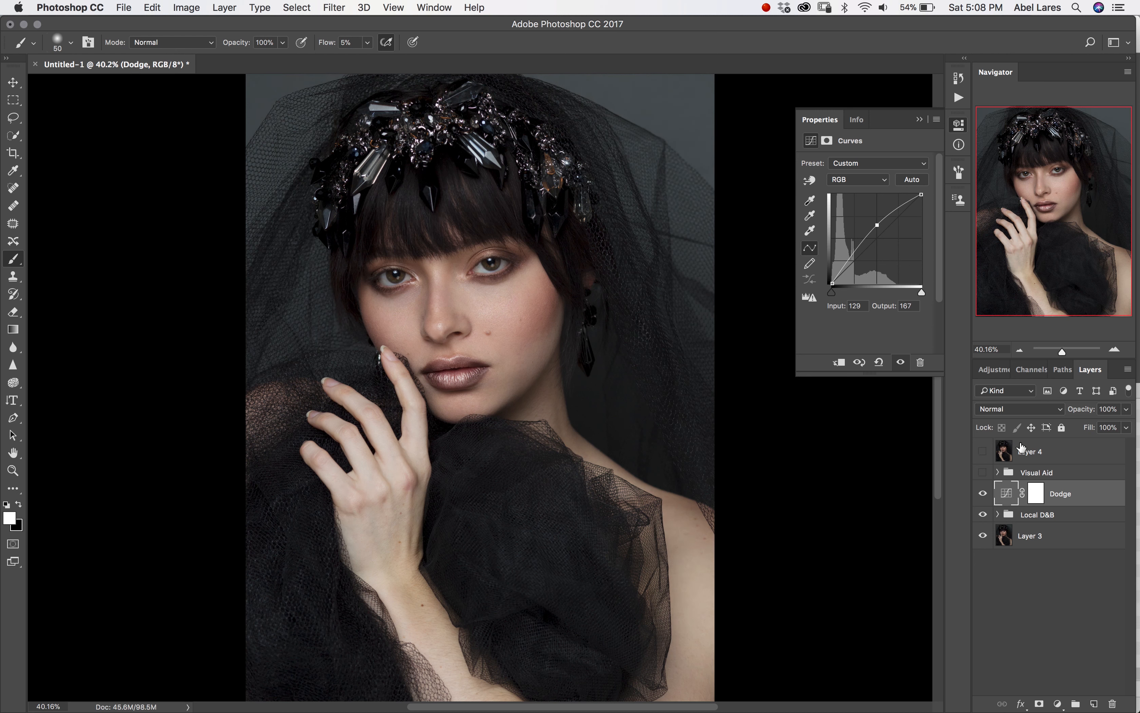
click(1039, 489)
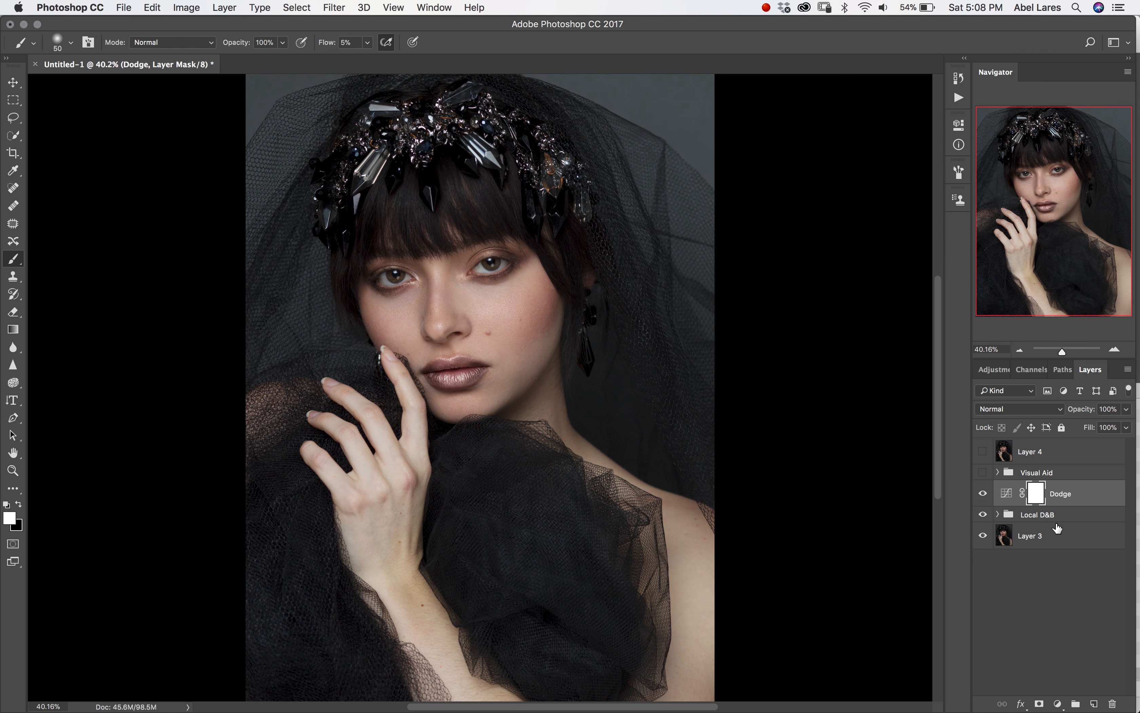
key(super+i)
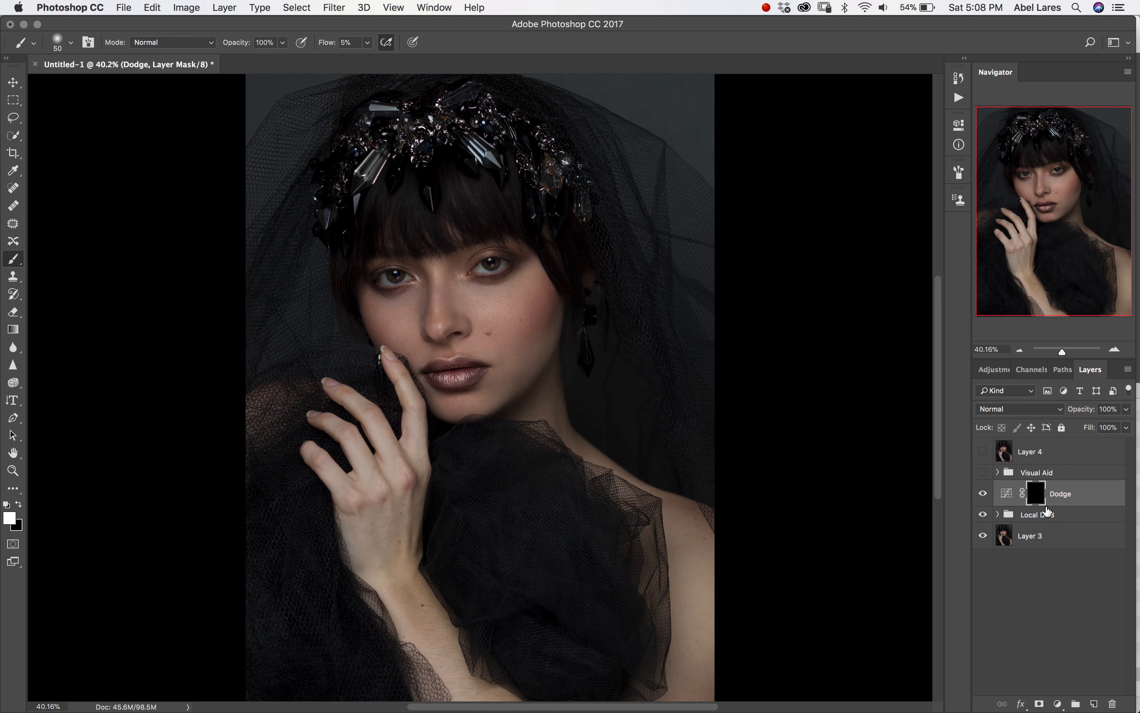
Add another Curves adjustment layer above Dodge and lower its midpoint to input 127, output 91
click(1058, 704)
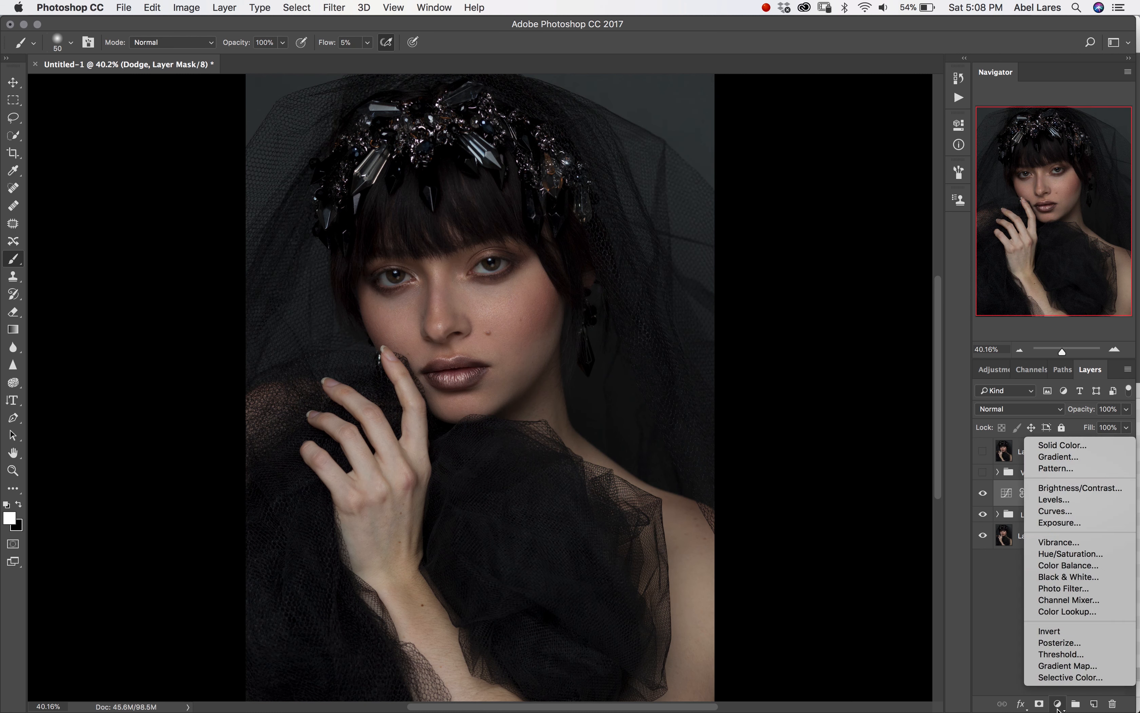
click(1069, 507)
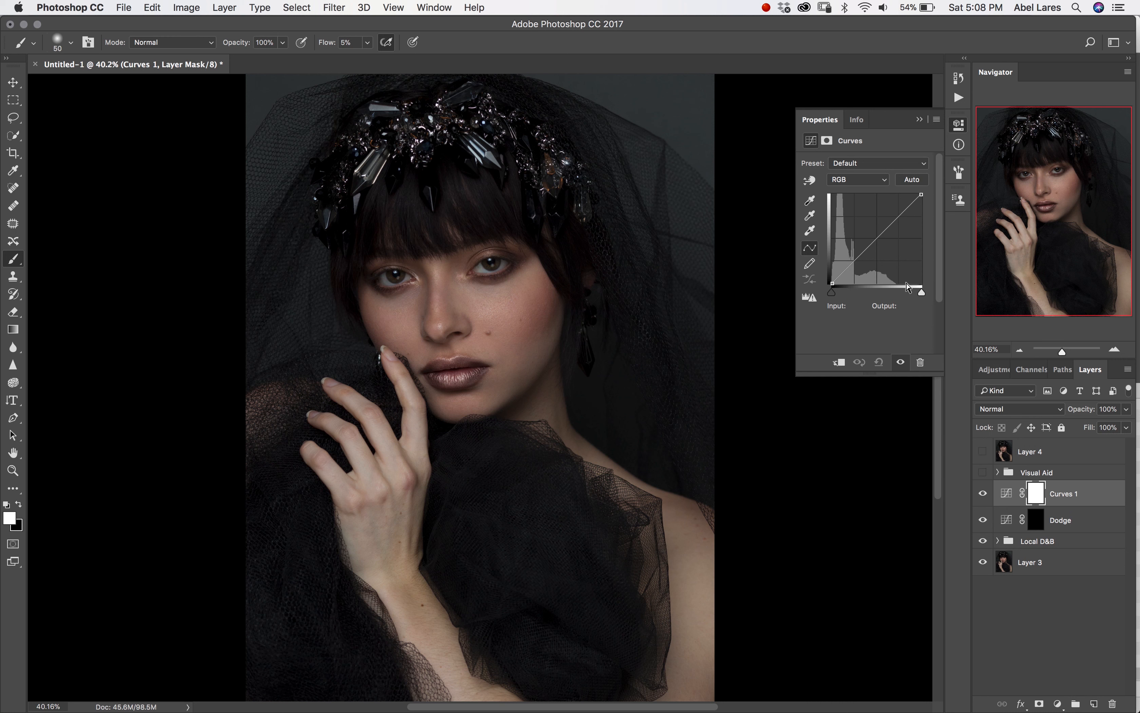
click(876, 239)
drag(877, 238, 877, 251)
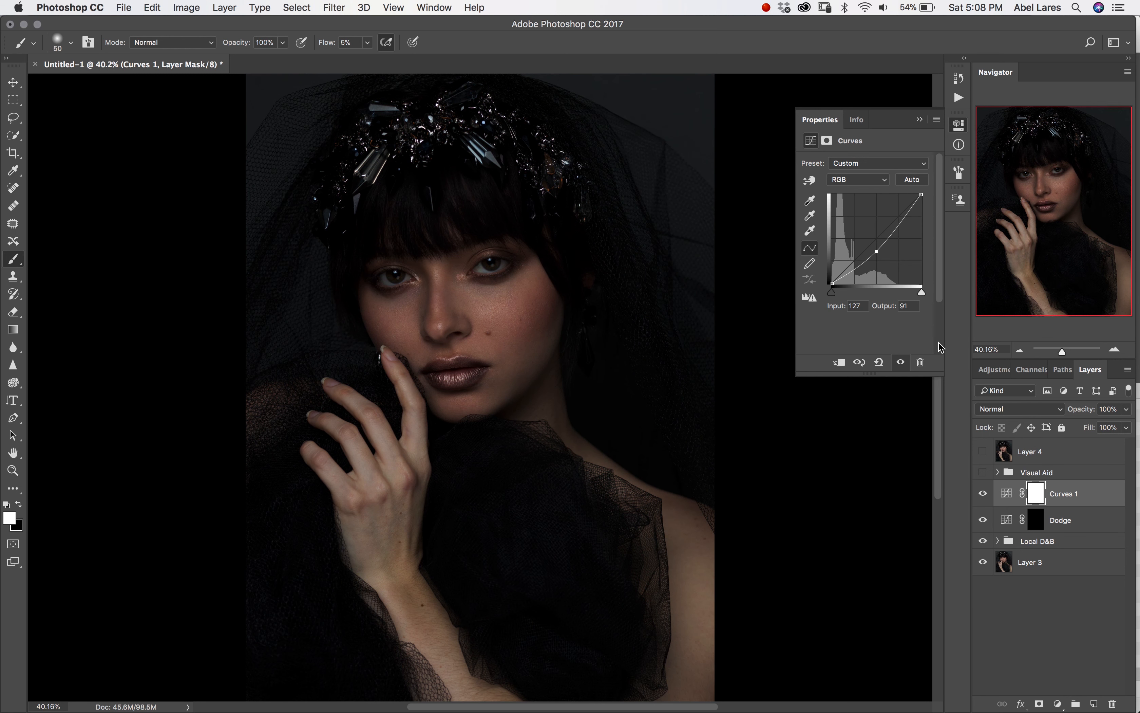
Rename the darkening Curves layer to Burn and invert its mask to black
double_click(1066, 498)
text(Burn)
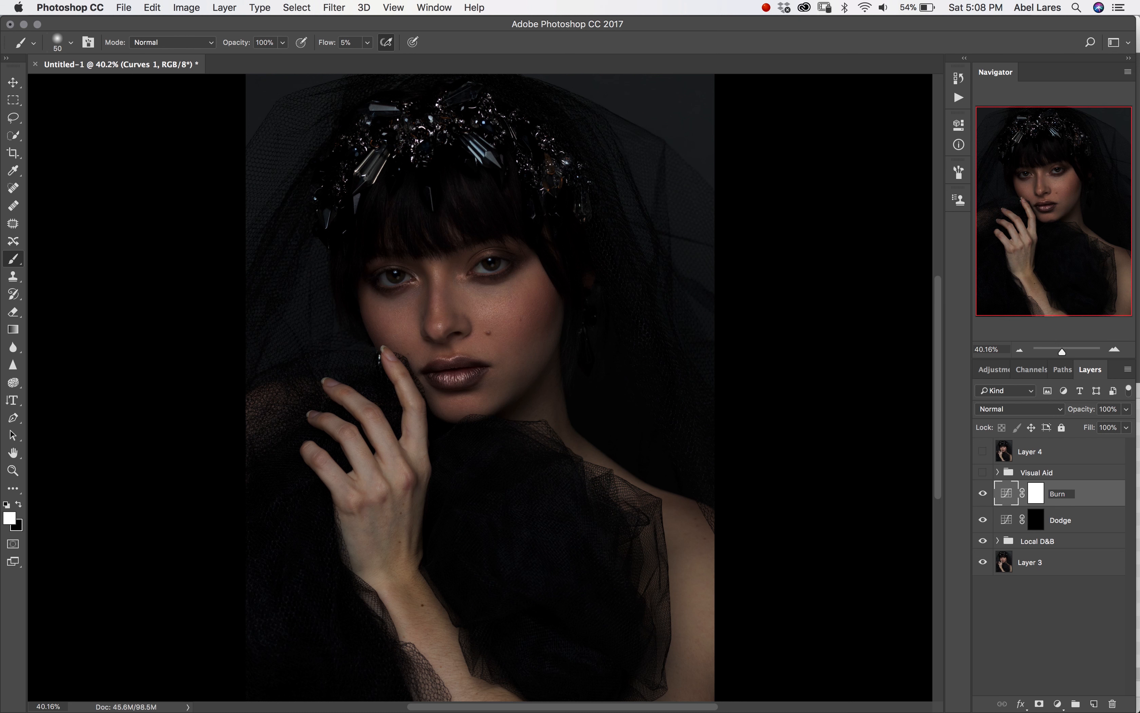
key(Return)
click(1039, 495)
key(super+i)
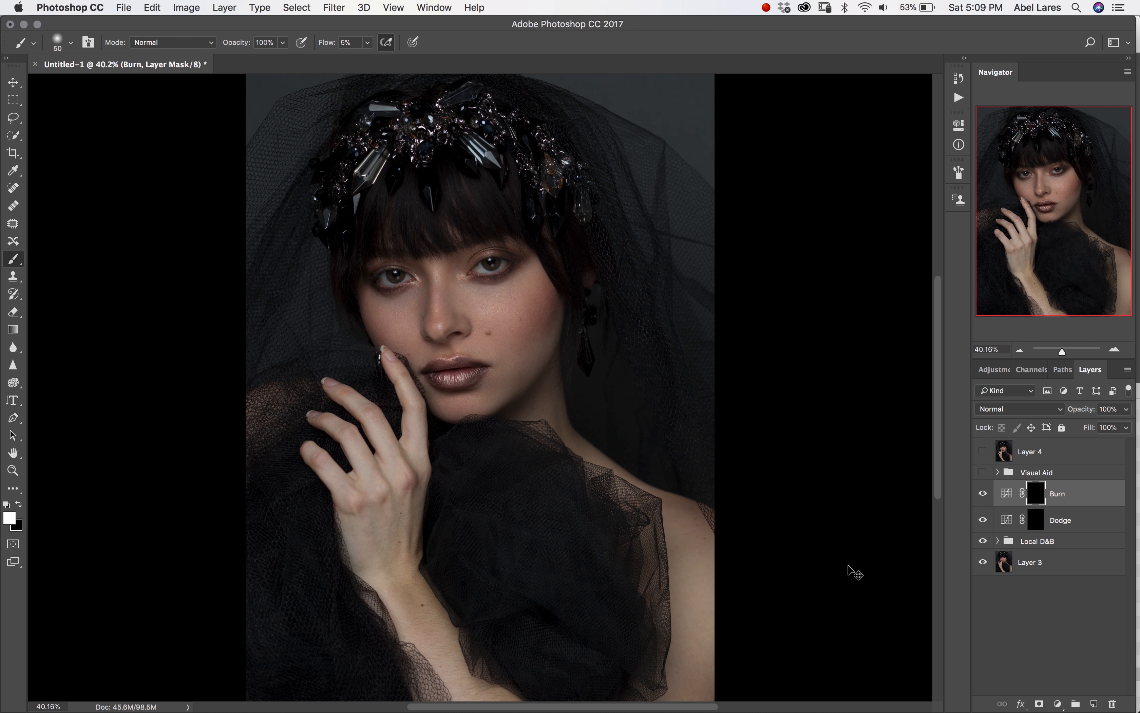
Create a new layer named Highlights above Burn in Soft Light mode, filled with the 50% gray neutral color
key(super+shift+n)
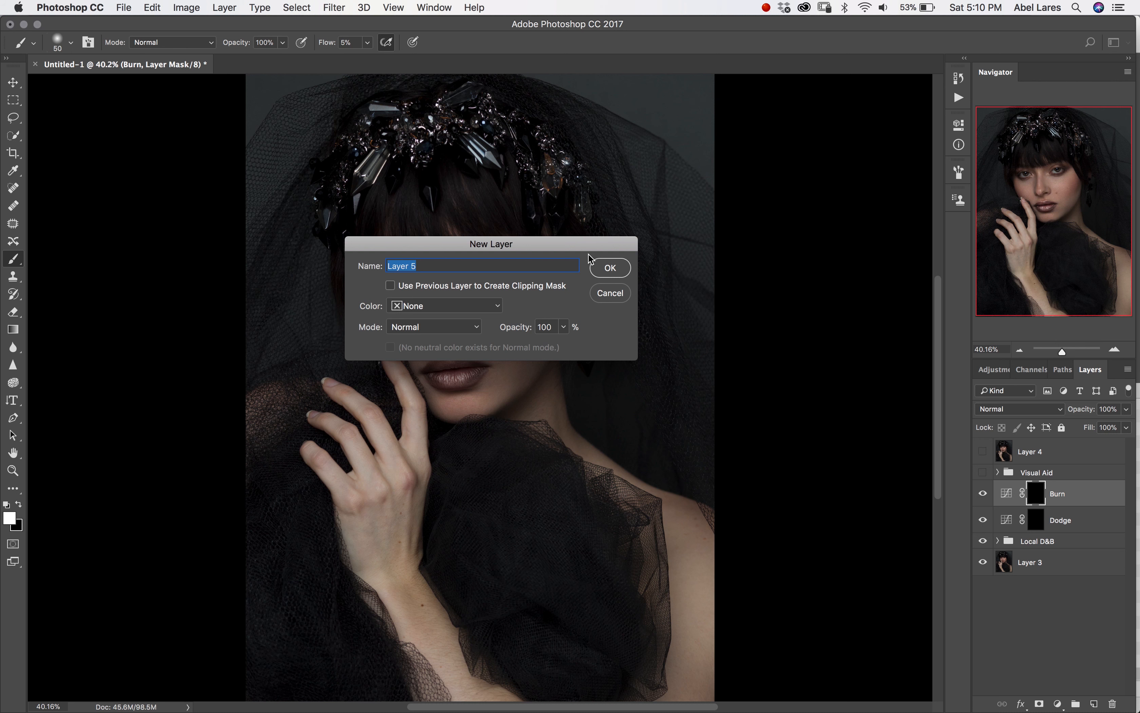
text(Highlights)
click(459, 330)
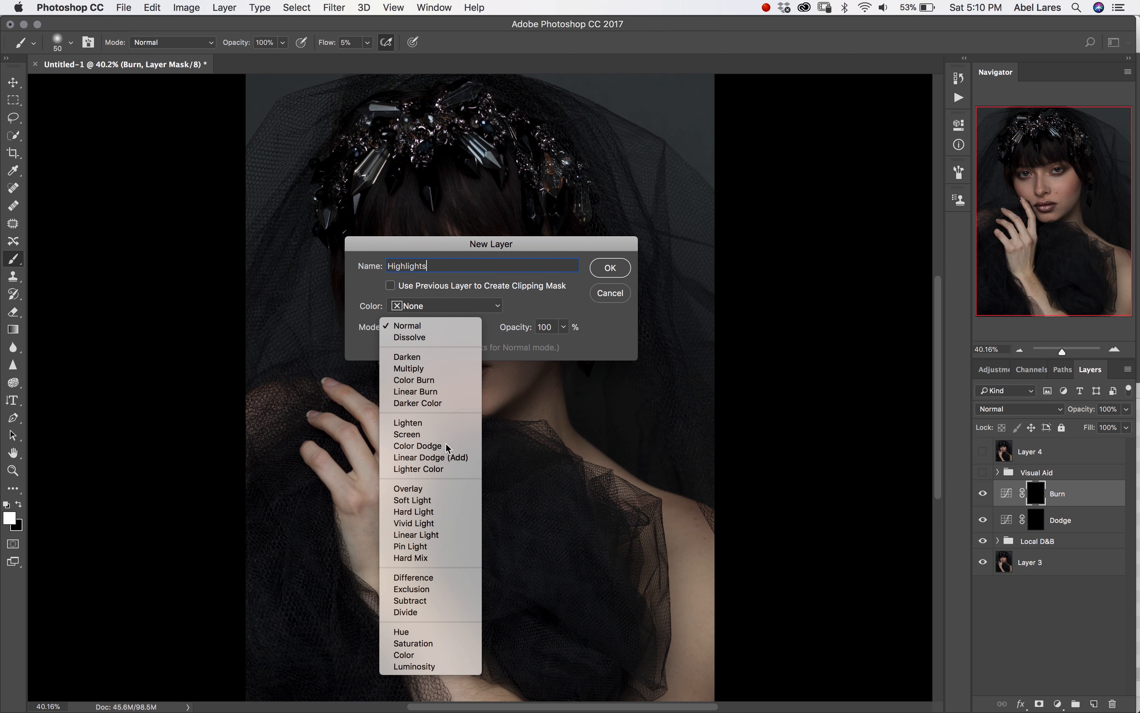
scroll(447, 503, down, 1)
click(445, 497)
click(391, 347)
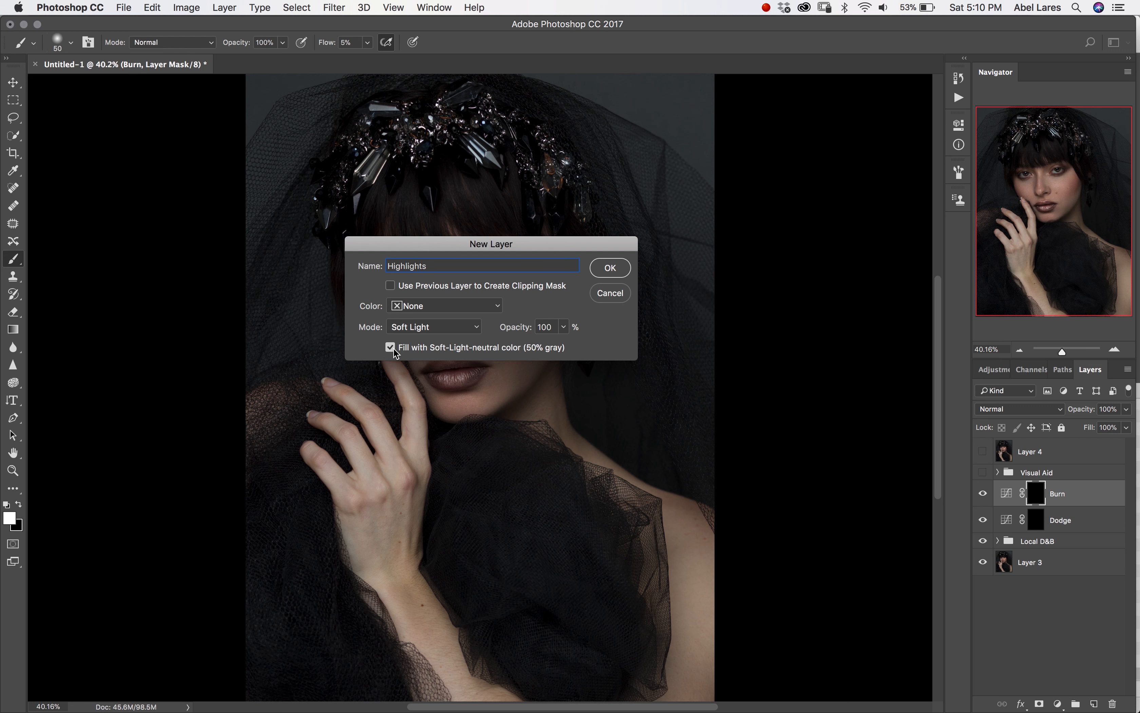
click(625, 266)
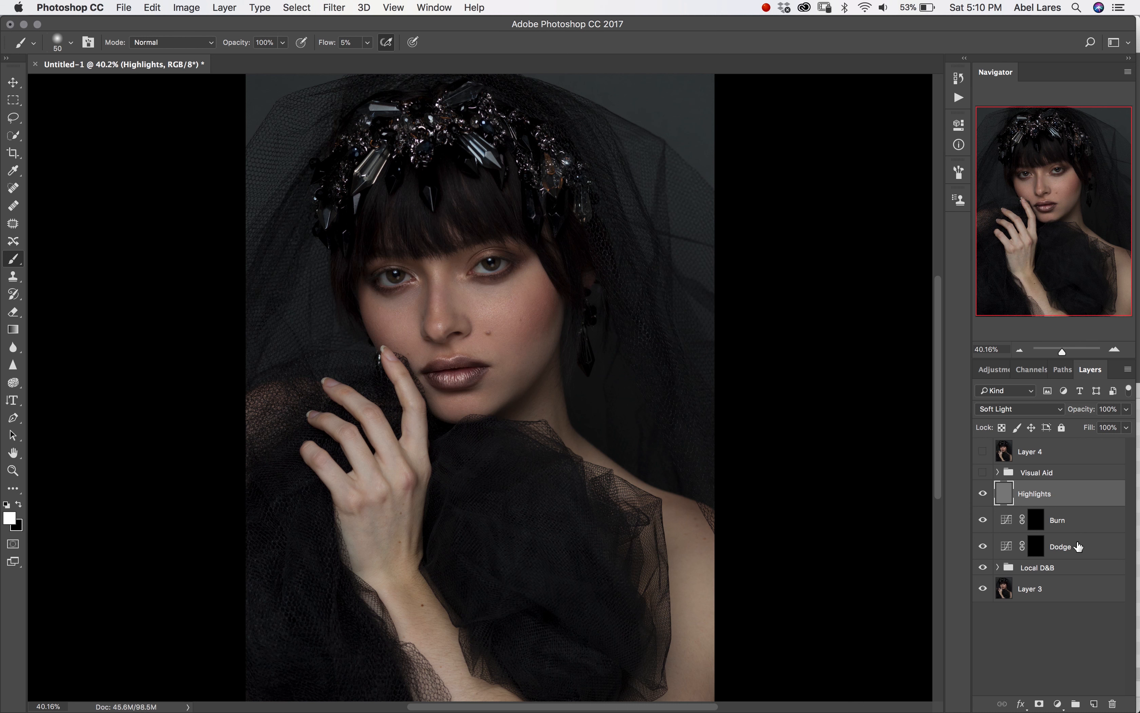
Group the Highlights, Burn and Dodge layers and name the group Global D&B
shift+click(1081, 523)
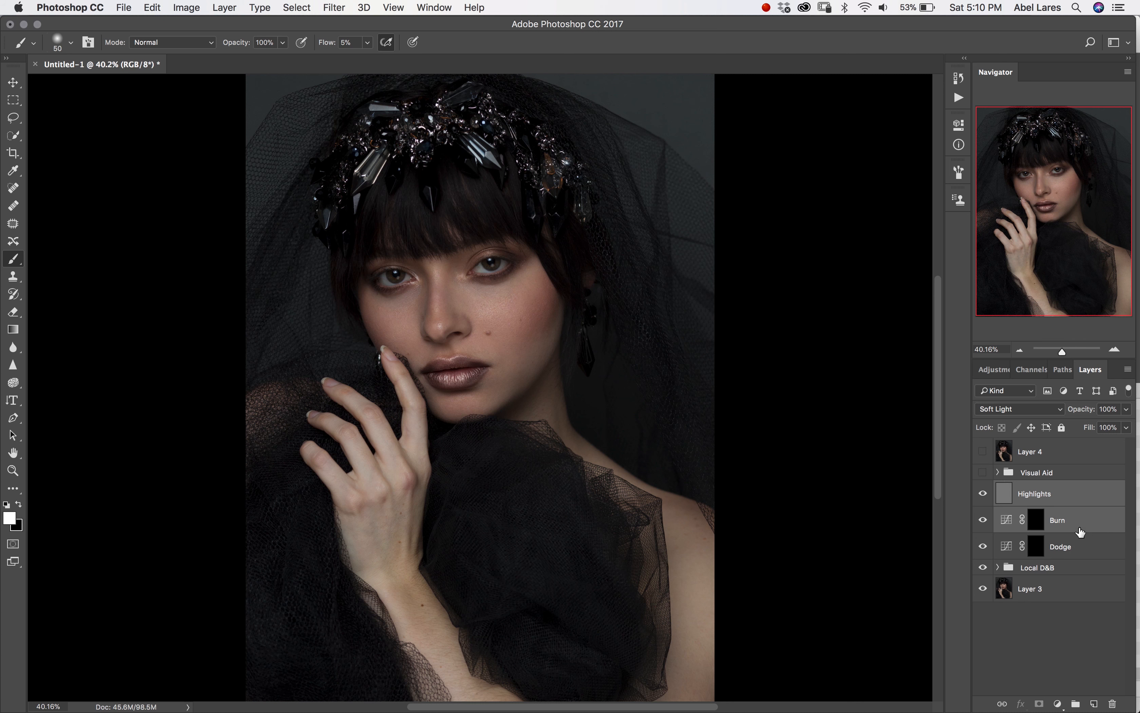
shift+click(1079, 547)
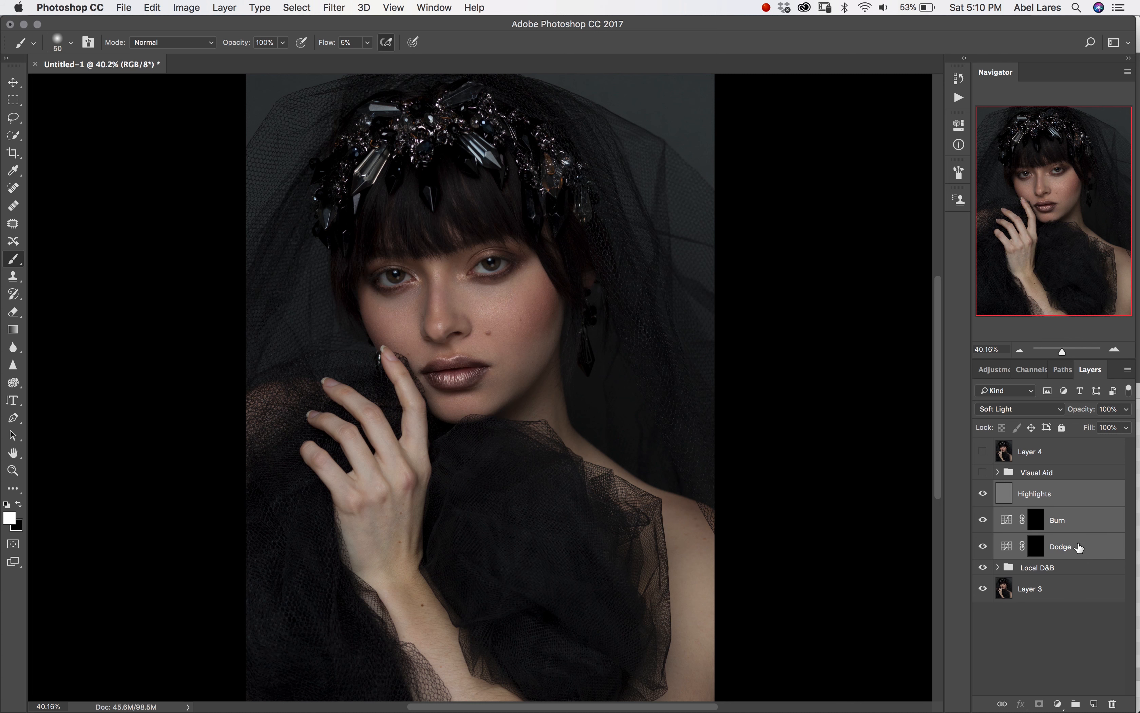
key(super+g)
double_click(1035, 488)
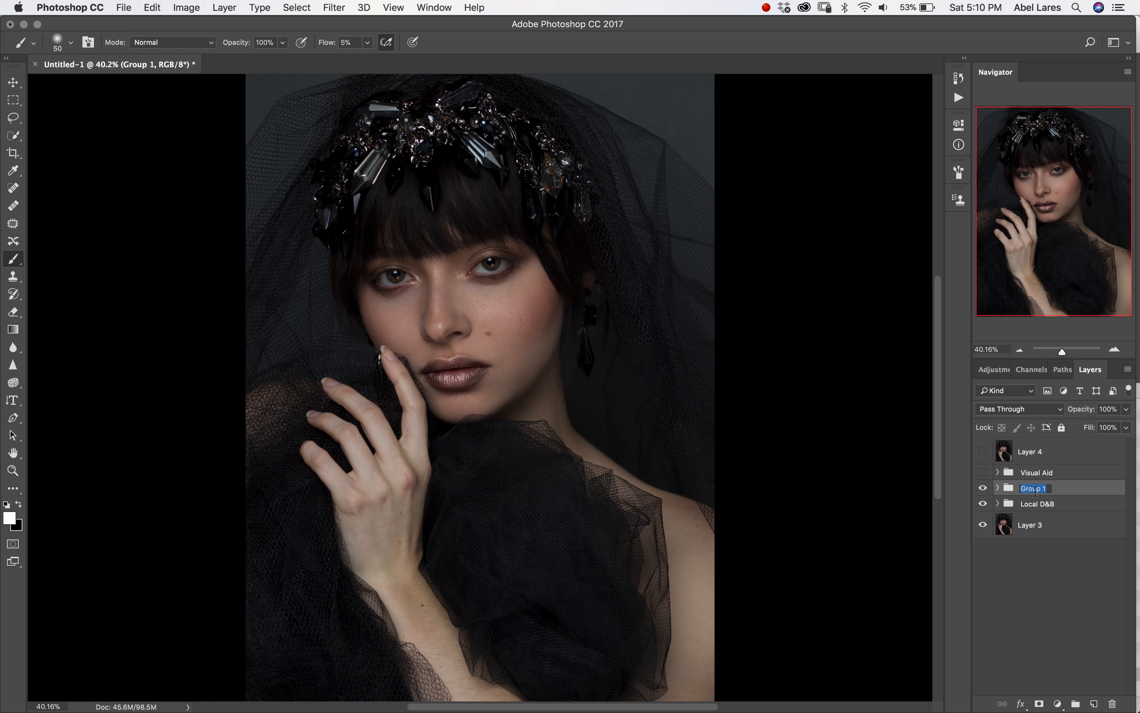
text(Global d)
key(BackSpace)
text(D&B)
key(Return)
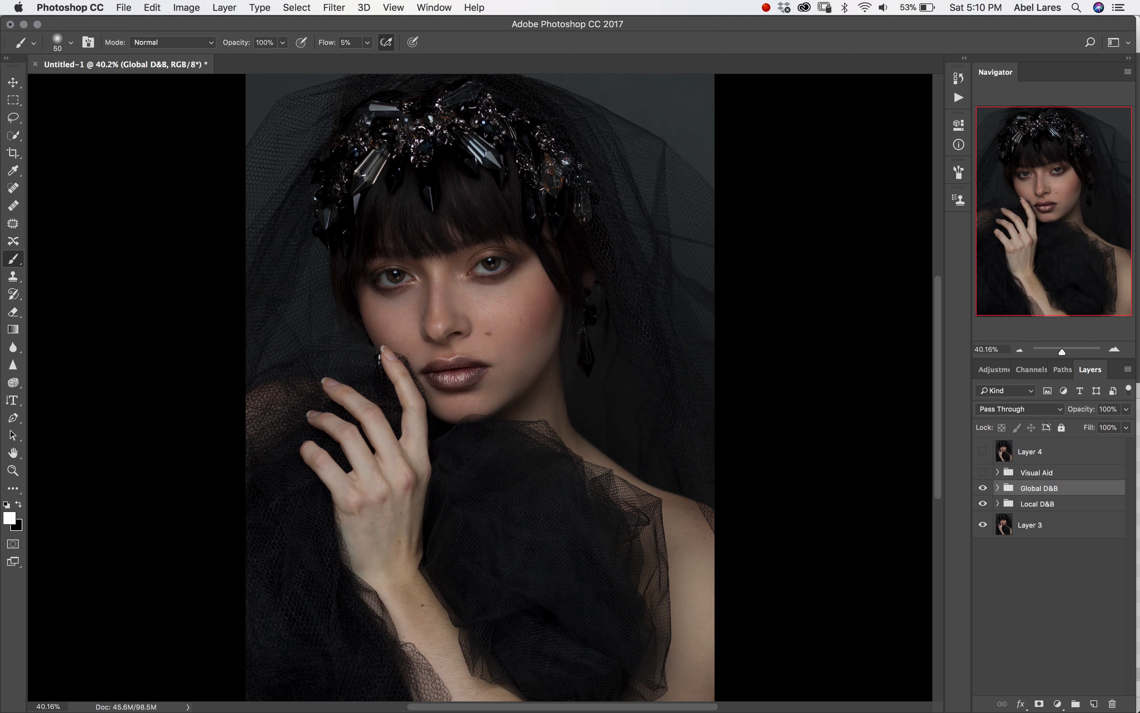
Paint white on the Dodge mask at 2% flow, enlarging the soft brush up to 200 px, to brighten selected areas of the portrait
click(998, 488)
click(1046, 563)
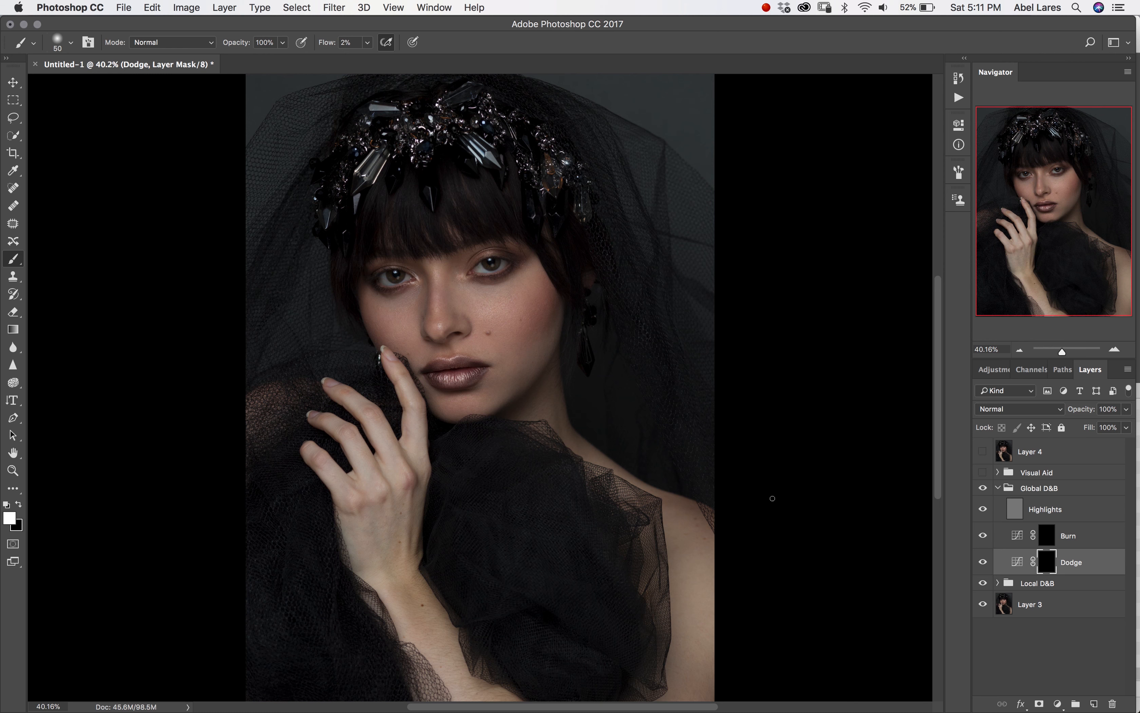
key(super+1)
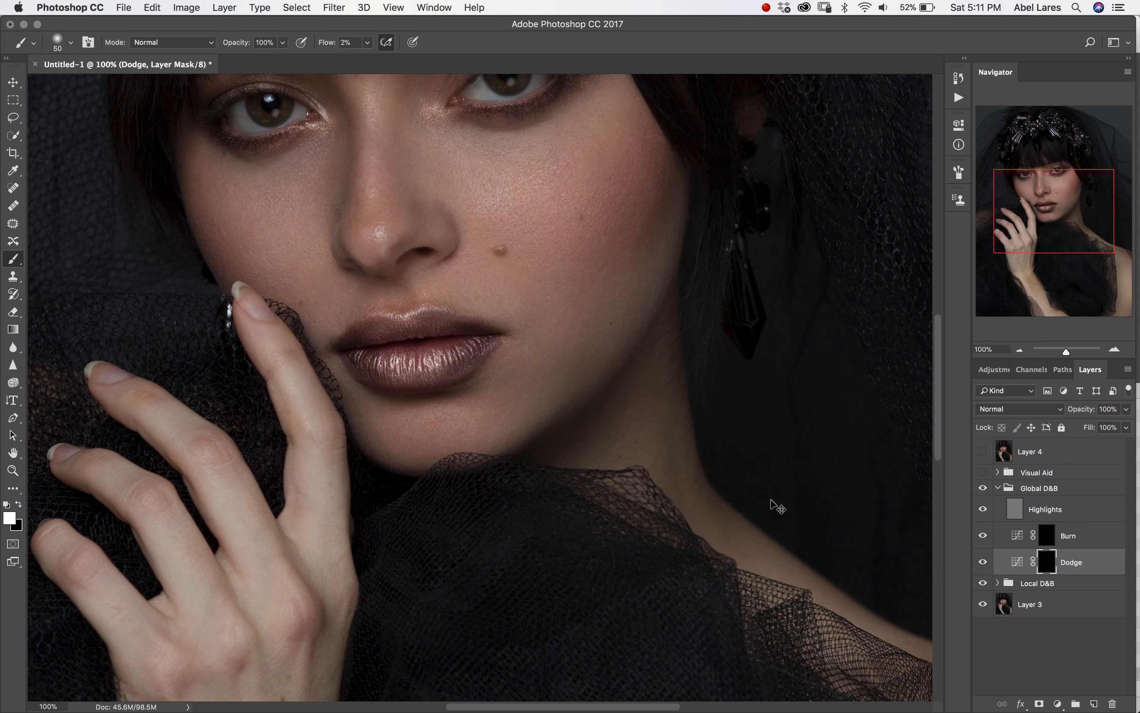
mouse_move(388, 232)
mouse_down()
mouse_move(445, 467)
mouse_move(447, 427)
mouse_up()
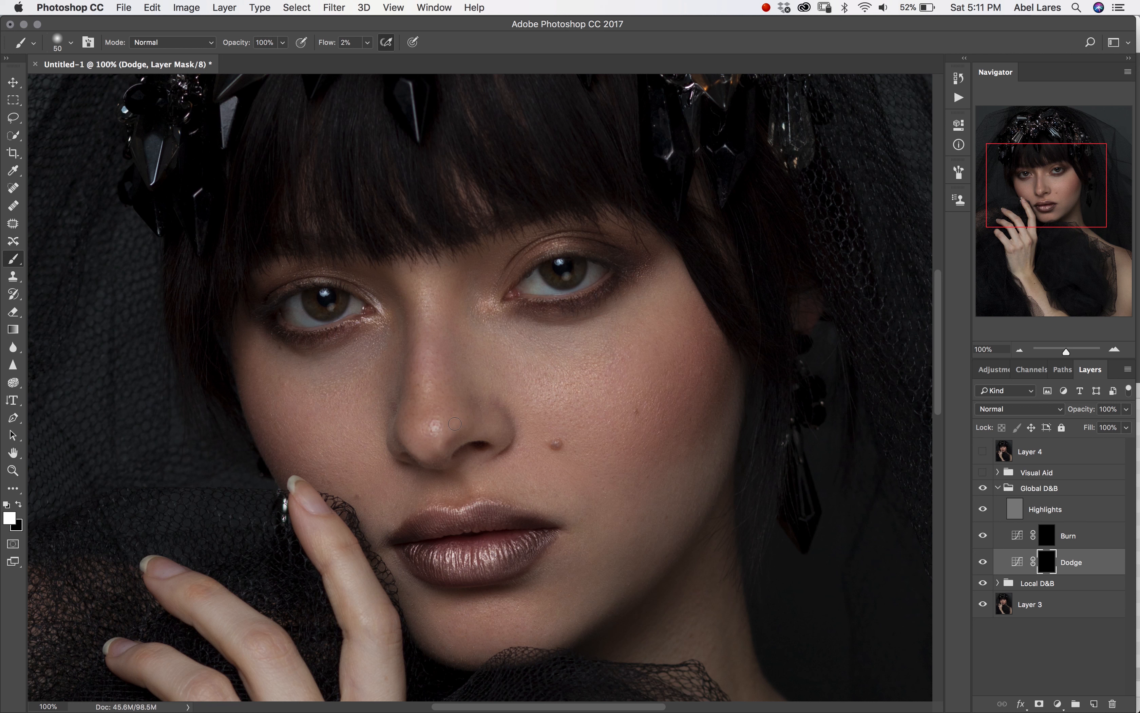
key(bracketright)
key(bracketright)
key(bracketright)
key(bracketright)
key(bracketright)
scroll(563, 436, down, 3)
key(bracketright)
key(bracketright)
scroll(523, 519, down, 5)
scroll(523, 471, down, 5)
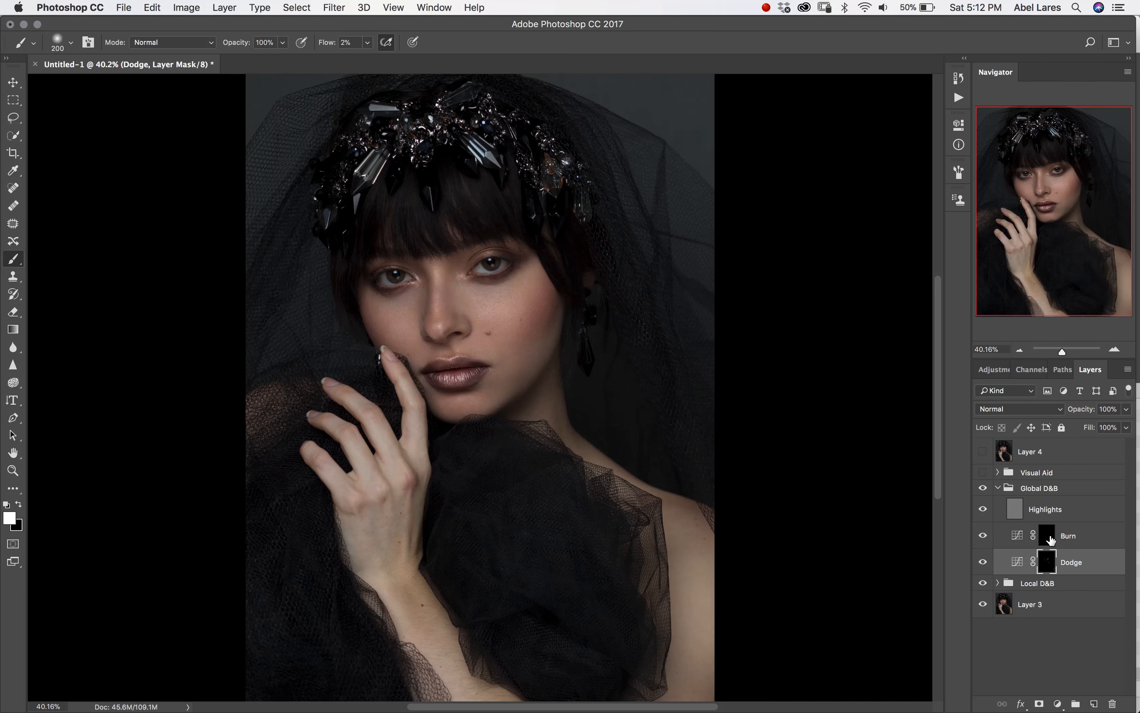
Paint white on the Burn mask at 2% flow, varying the soft brush size, to deepen the portrait's shadow areas
click(1084, 543)
key(bracketleft)
key(bracketleft)
key(bracketleft)
key(bracketleft)
key(bracketleft)
key(bracketright)
key(bracketright)
key(bracketright)
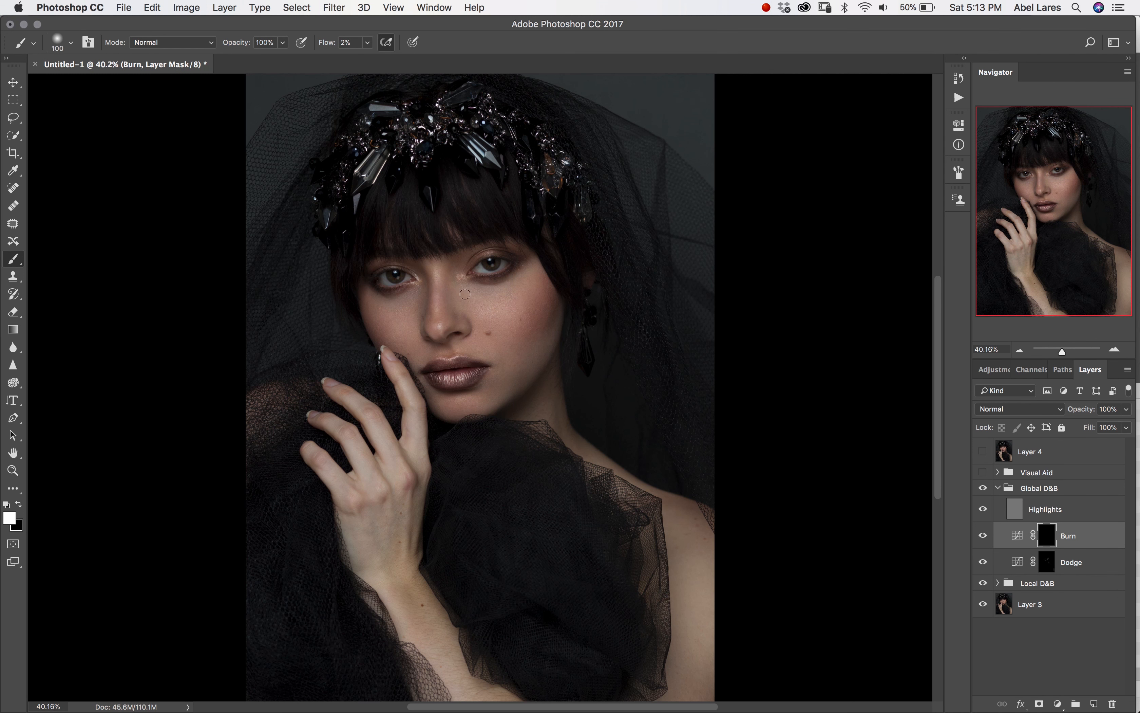
key(bracketright)
key(bracketright)
key(bracketright)
key(bracketright)
key(bracketright)
key(bracketright)
key(bracketleft)
key(bracketleft)
key(bracketright)
key(bracketleft)
key(bracketleft)
key(bracketleft)
key(bracketleft)
key(bracketleft)
key(bracketleft)
key(bracketleft)
key(bracketleft)
key(bracketleft)
drag(389, 333, 502, 379)
key(super+0)
key(bracketright)
key(bracketright)
key(bracketright)
key(bracketright)
key(bracketright)
key(bracketright)
Compare the portrait with and without the Burn layer
click(982, 537)
click(983, 537)
click(982, 536)
click(983, 537)
Paint white on the Highlights layer at 2% flow, varying the soft brush up to 250 px or more, to strengthen the portrait's highlights
click(1017, 513)
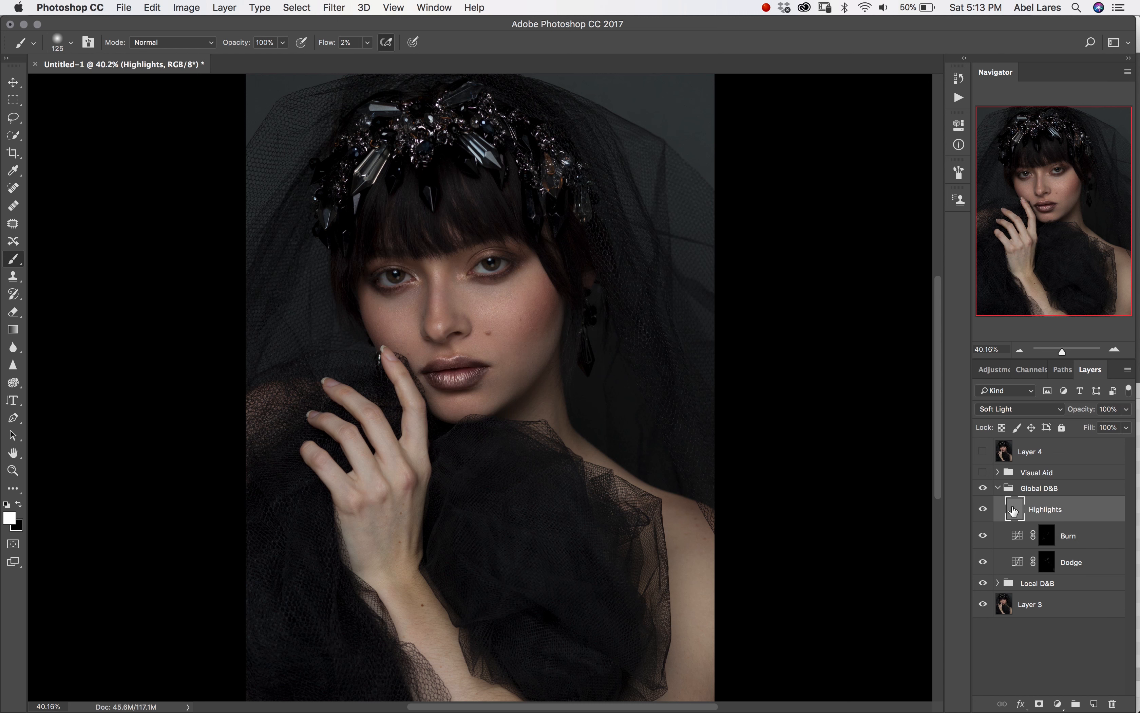
key(z)
drag(370, 223, 442, 305)
key(space)
mouse_move(504, 371)
mouse_down()
mouse_move(367, 311)
mouse_move(318, 273)
mouse_up()
key(b)
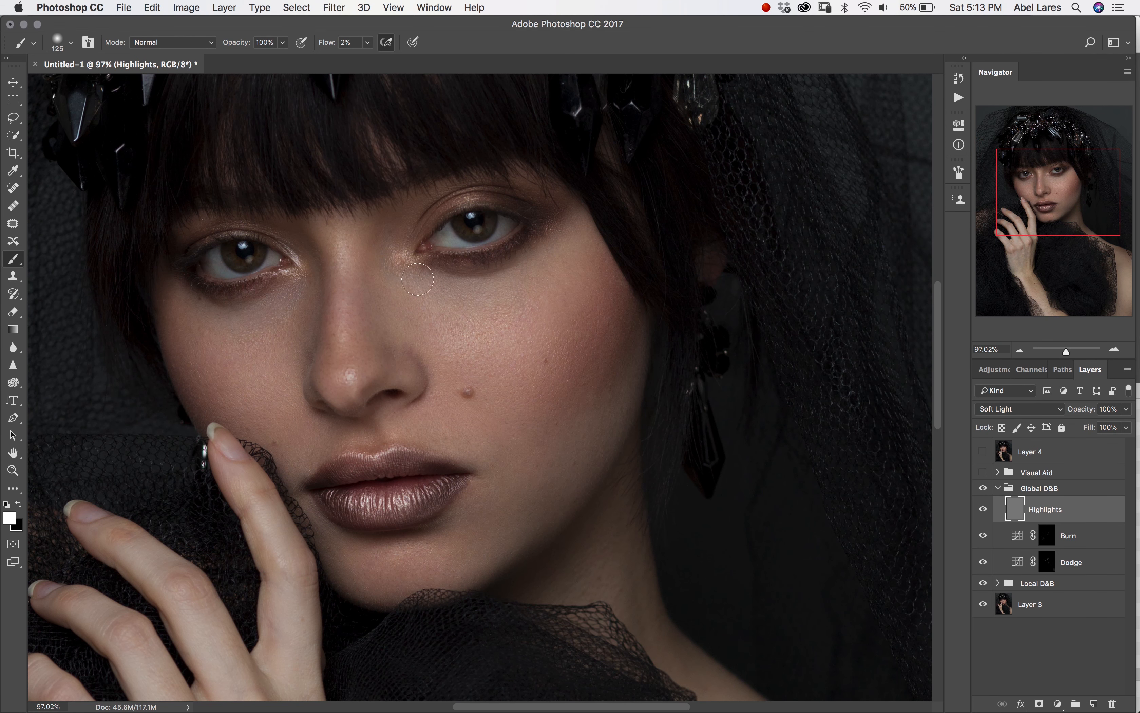
key(bracketleft)
key(bracketleft)
key(bracketleft)
key(bracketleft)
key(bracketleft)
key(bracketright)
key(bracketright)
key(bracketright)
key(bracketright)
key(bracketright)
key(bracketright)
key(bracketright)
key(bracketright)
key(super+minus)
key(super+0)
key(bracketright)
key(bracketright)
key(bracketright)
key(bracketright)
key(bracketright)
key(bracketright)
key(bracketright)
key(bracketleft)
key(bracketleft)
key(bracketleft)
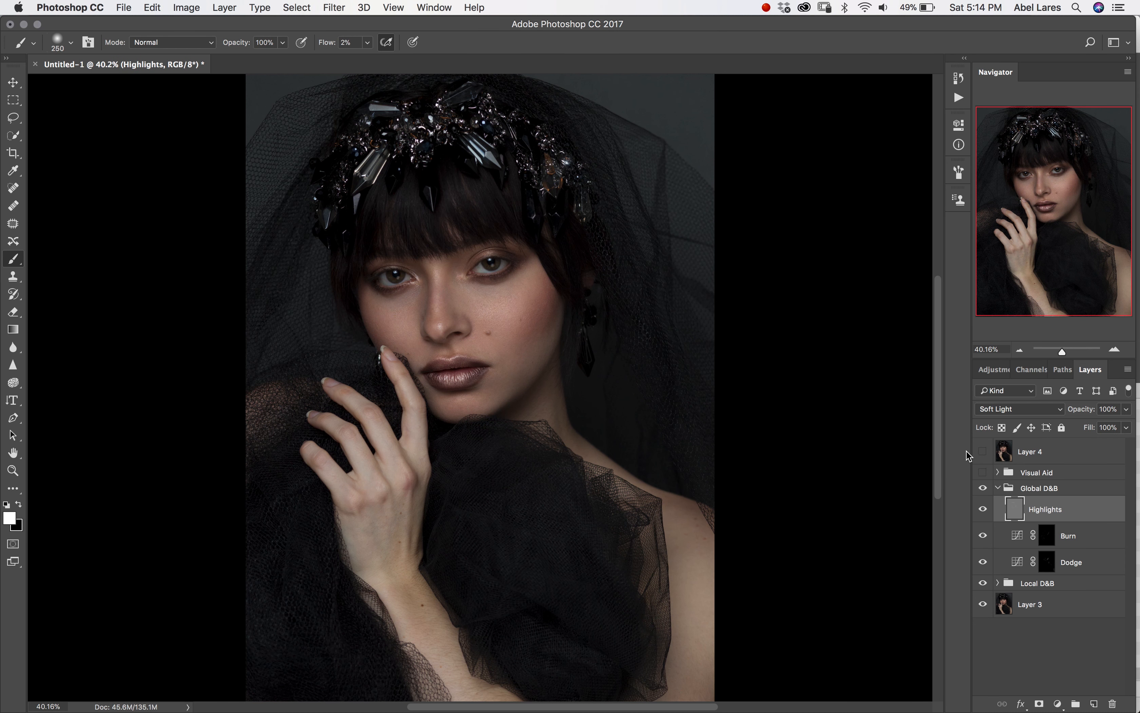
Toggle the Global D&B group's visibility to compare the portrait with and without its light shaping
click(984, 490)
click(986, 488)
click(987, 480)
click(985, 490)
click(984, 491)
click(984, 493)
click(984, 492)
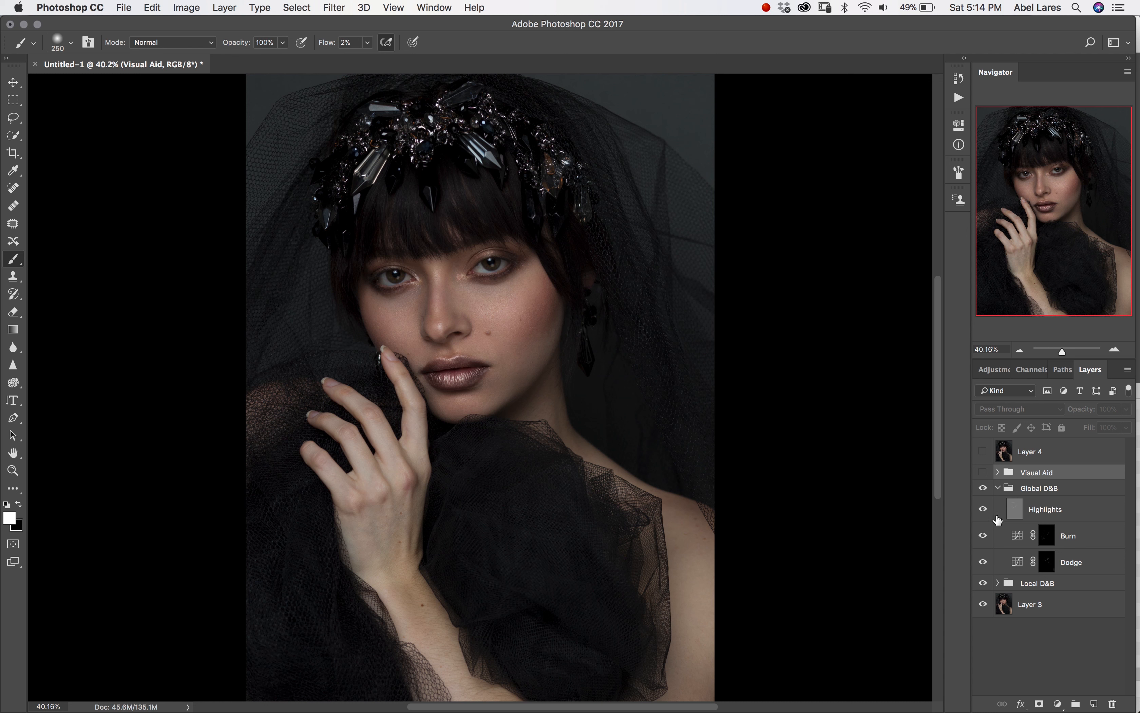
Collapse the Global D&B group and check the Local D&B group's effect on its own, leaving both groups visible
click(998, 488)
drag(983, 489, 982, 505)
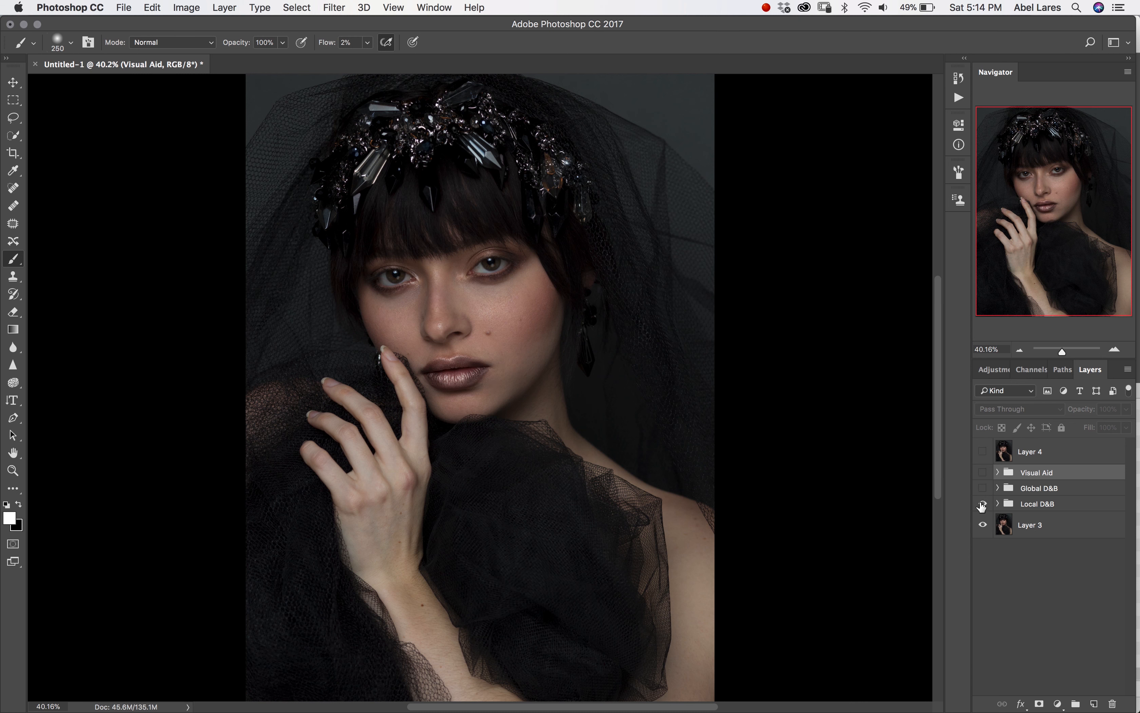
click(983, 505)
click(983, 505)
click(983, 505)
click(984, 489)
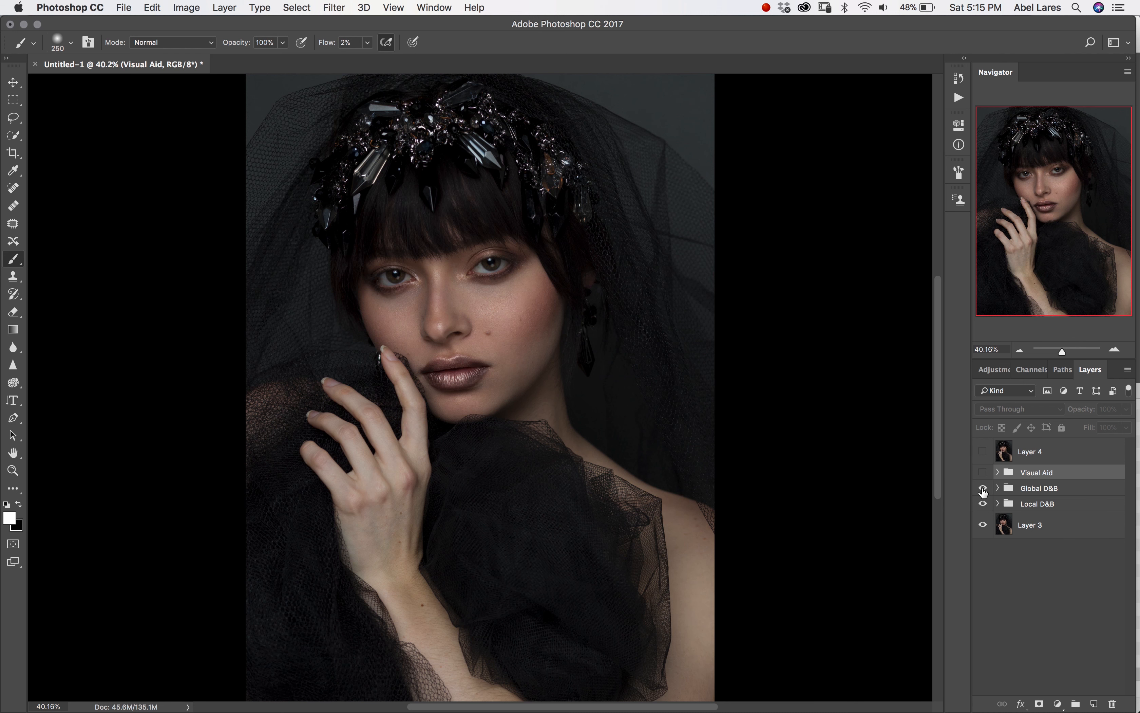
Compare Layer 3 alone against the full dodge and burn result, leaving both D&B groups visible
alt+click(984, 526)
alt+click(985, 525)
alt+click(985, 523)
alt+click(985, 523)
alt+click(984, 523)
alt+click(984, 522)
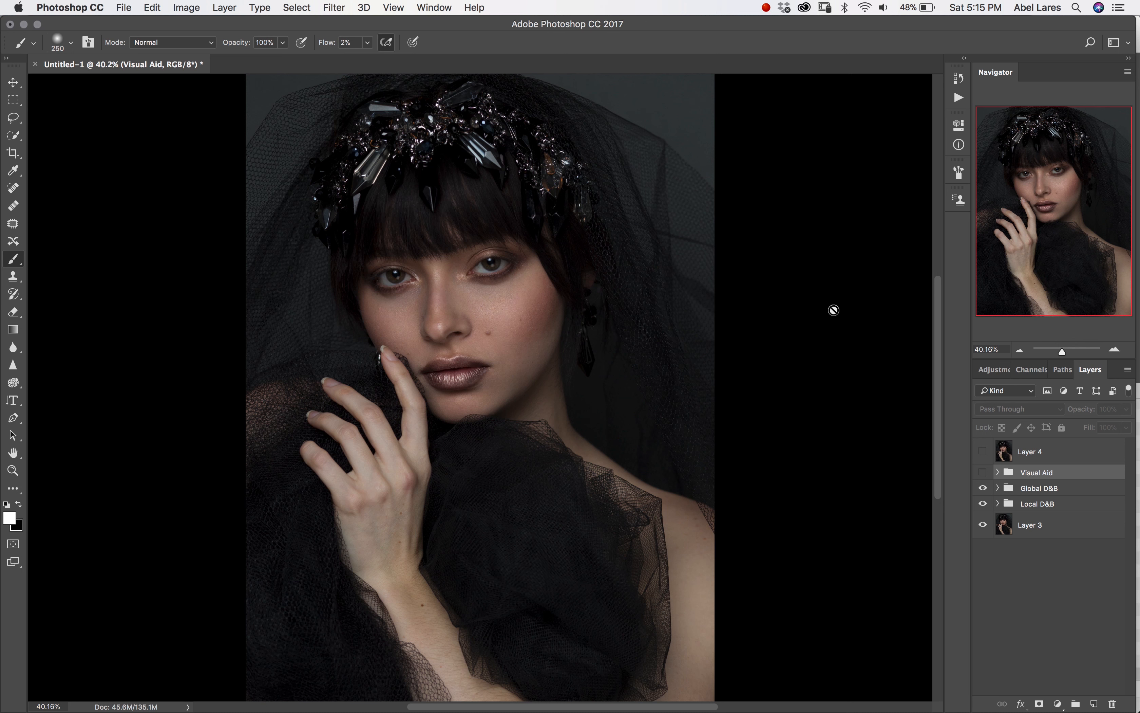